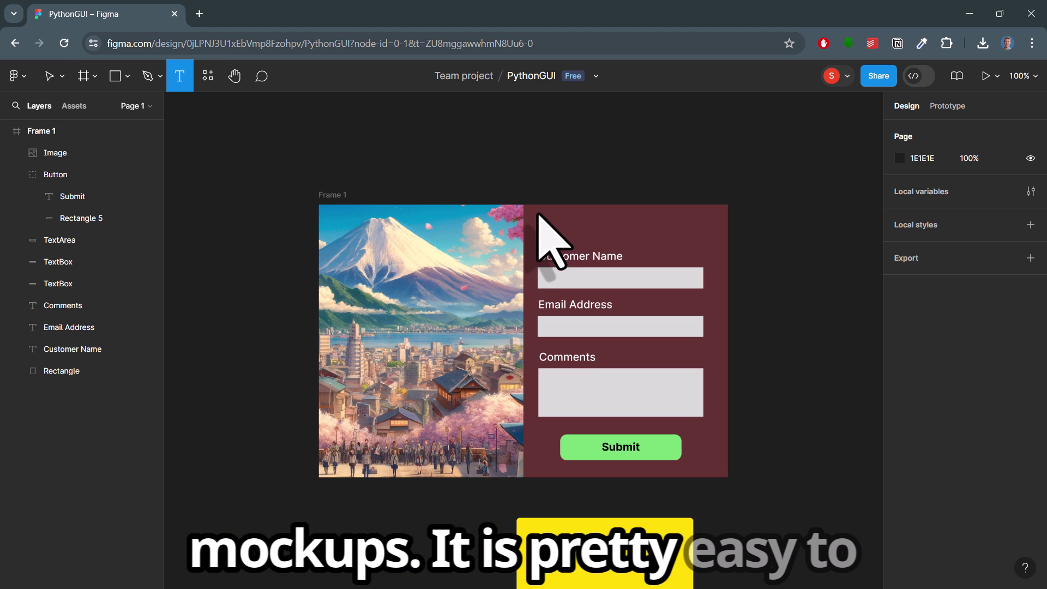
Step: Try a 'HELLO :)' text above Customer Name and tint the background rectangle purple
{"action": "left_click_drag", "start_coordinate": [537, 211], "coordinate": [714, 238]}
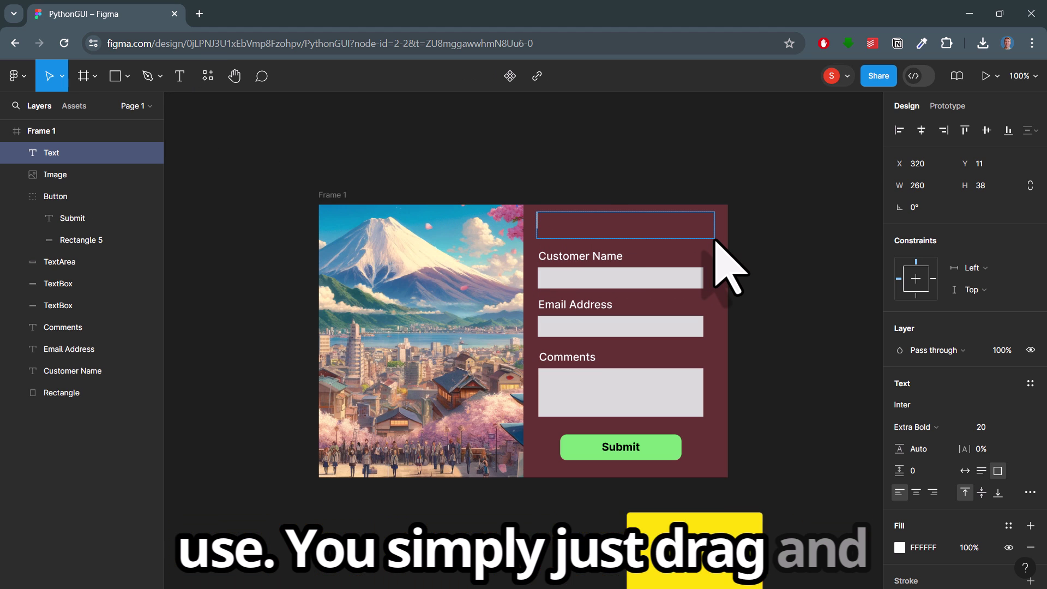
{"action": "type", "text": "HELLO :)"}
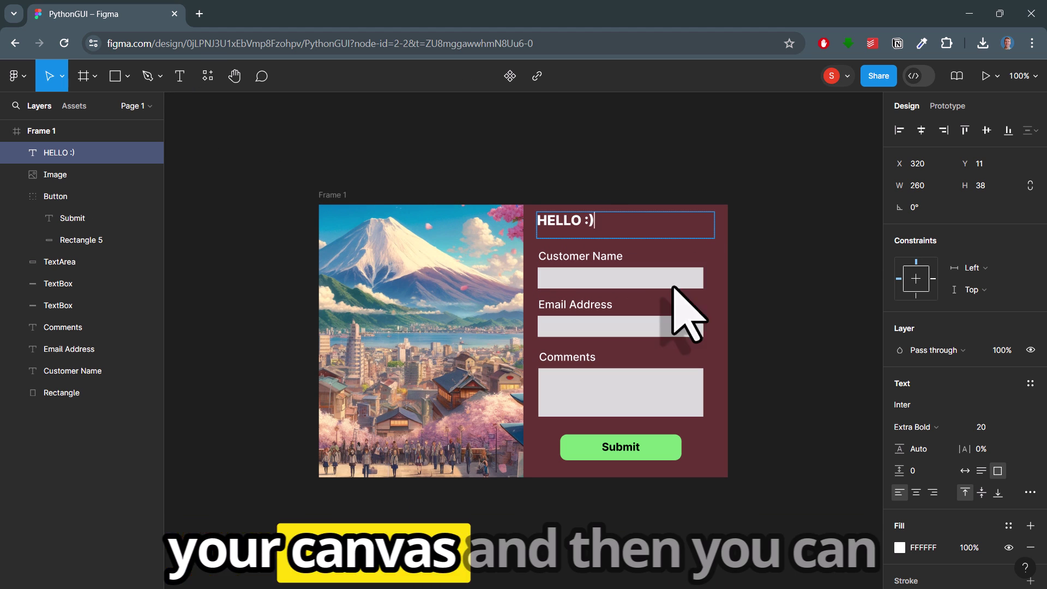
{"action": "left_click", "coordinate": [693, 467]}
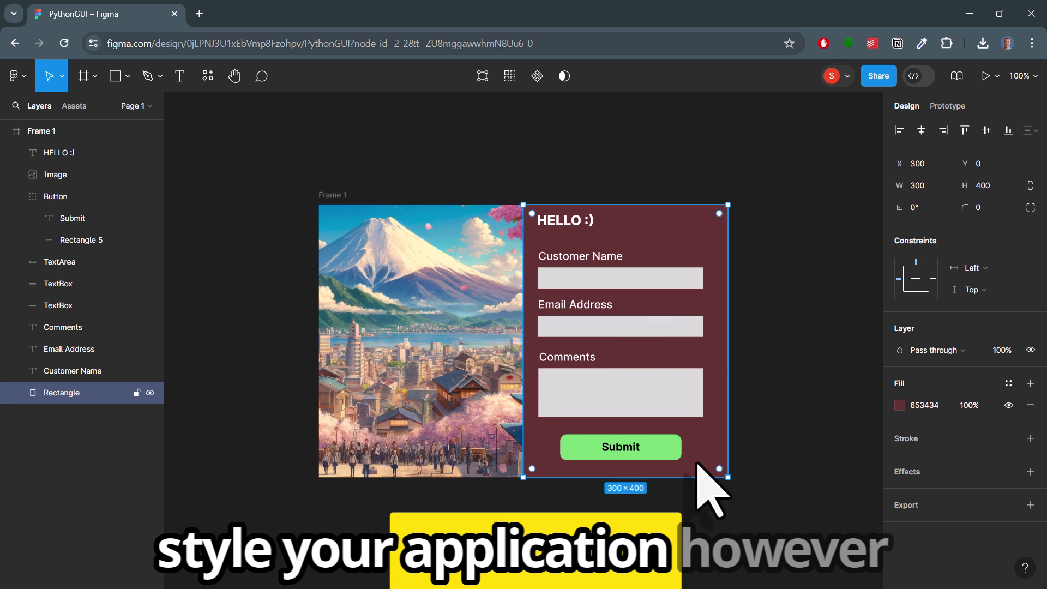
{"action": "left_click", "coordinate": [898, 405]}
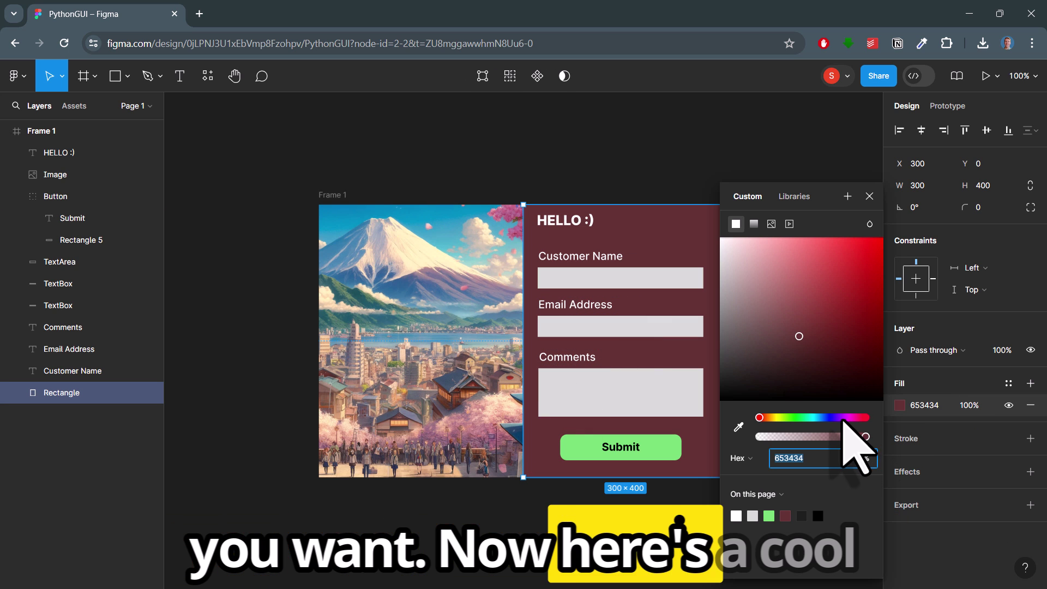
{"action": "left_click", "coordinate": [836, 417]}
{"action": "left_click", "coordinate": [869, 196]}
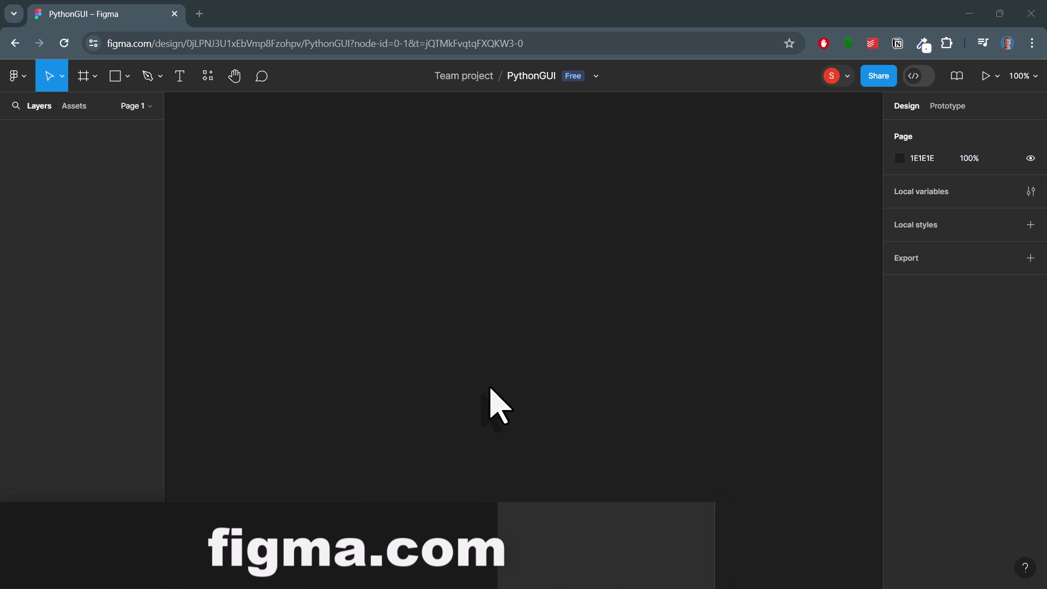
Step: Draw a new frame on the canvas and size it to 600 × 400
{"action": "left_click", "coordinate": [95, 77]}
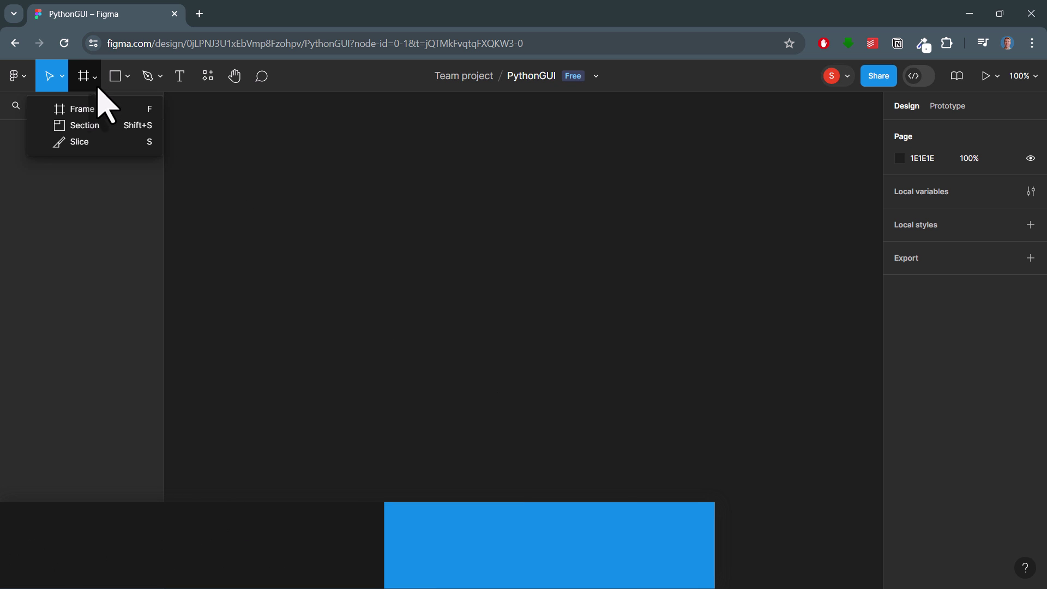
{"action": "left_click", "coordinate": [102, 109]}
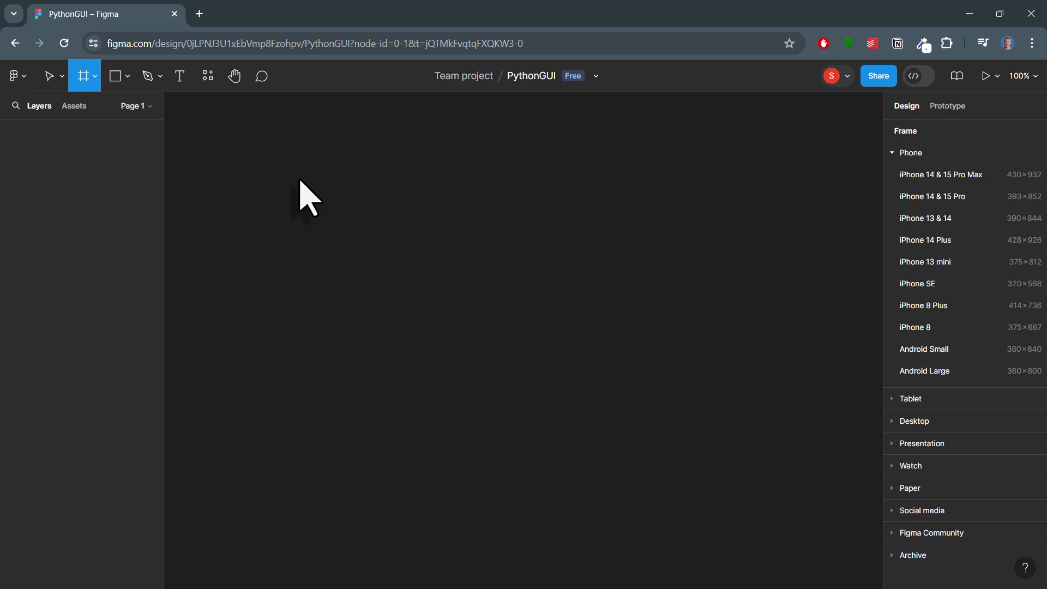
{"action": "left_click_drag", "start_coordinate": [304, 172], "coordinate": [754, 374]}
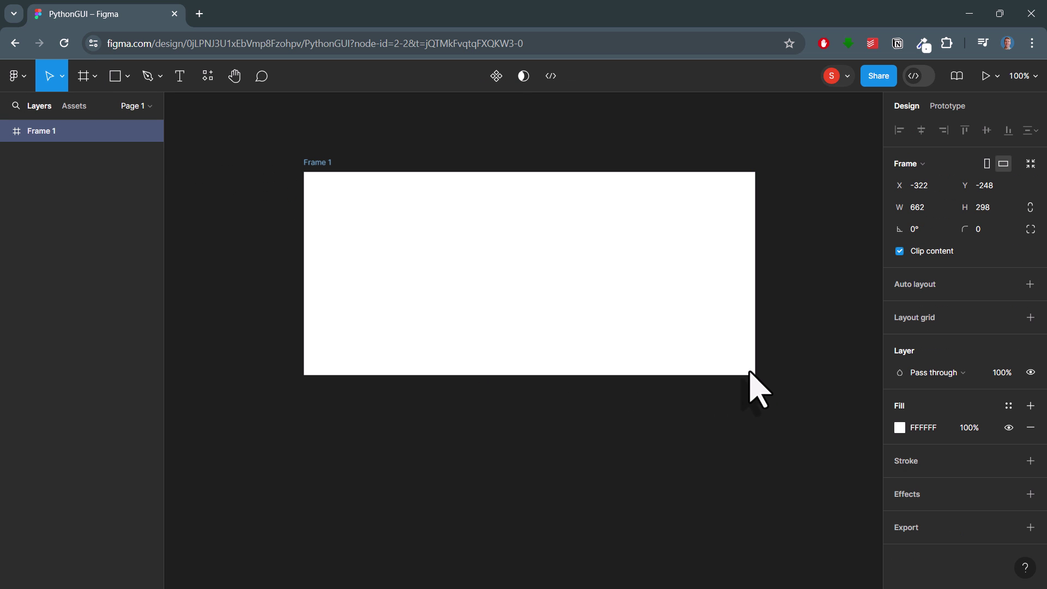
{"action": "left_click", "coordinate": [925, 212]}
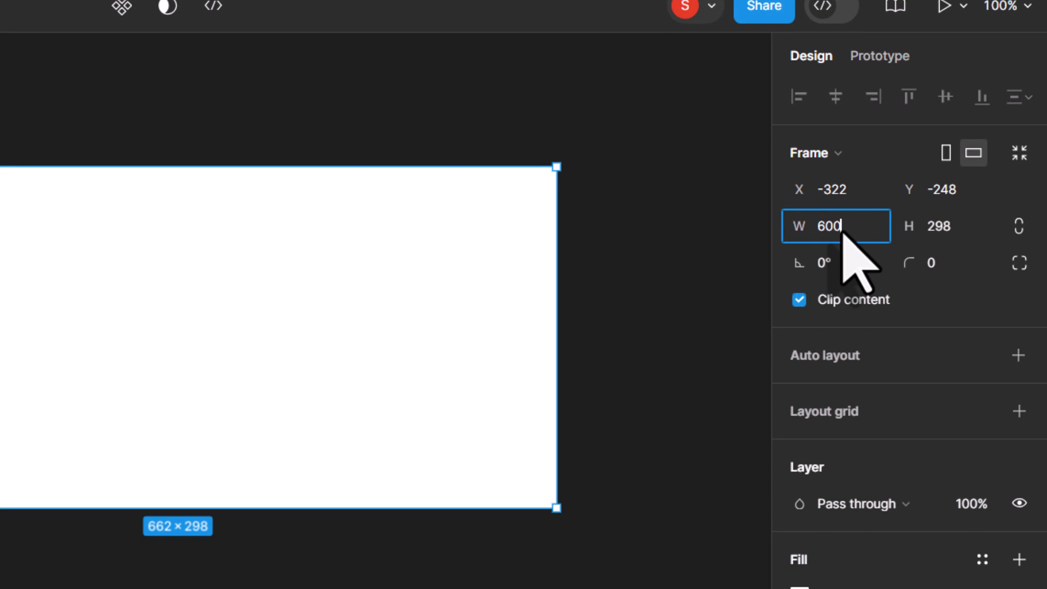
{"action": "key", "text": "Tab"}
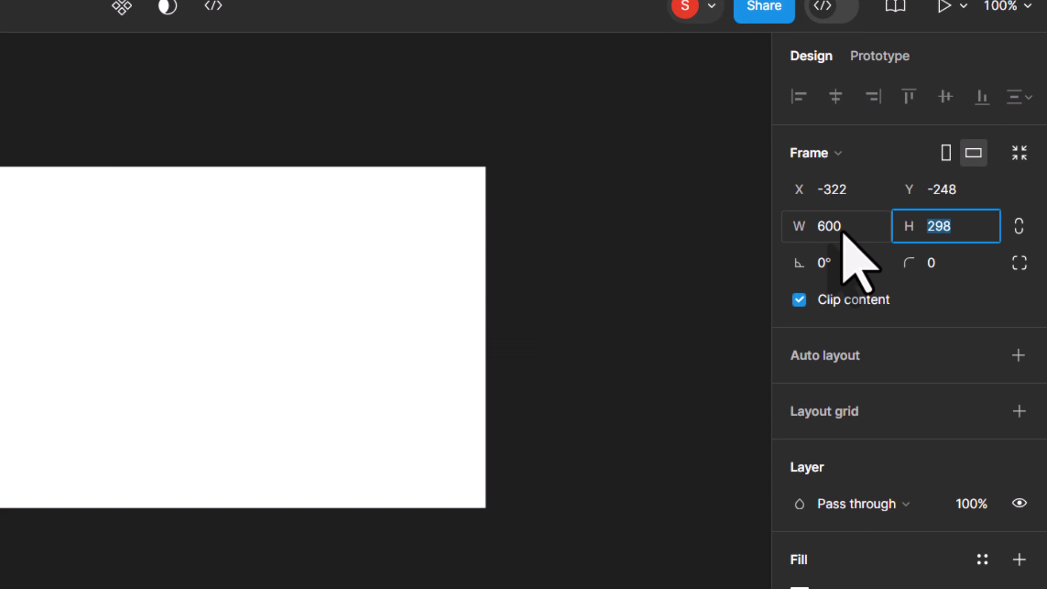
{"action": "type", "text": "400"}
{"action": "key", "text": "Return"}
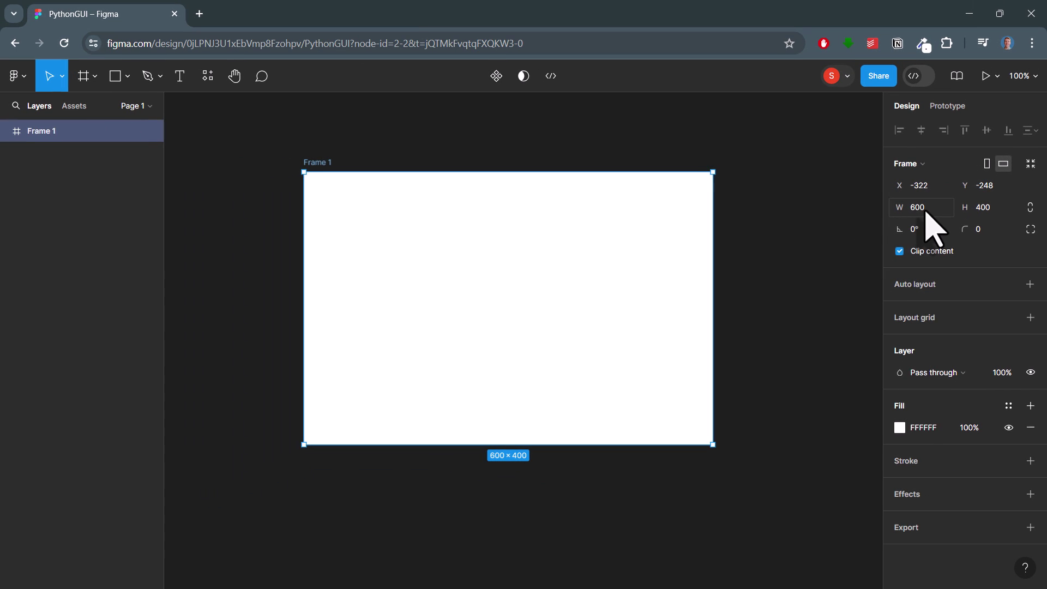
{"action": "left_click", "coordinate": [660, 290]}
Step: Draw a rectangle over the frame's right half and fill it with hex 344865
{"action": "left_click", "coordinate": [131, 79]}
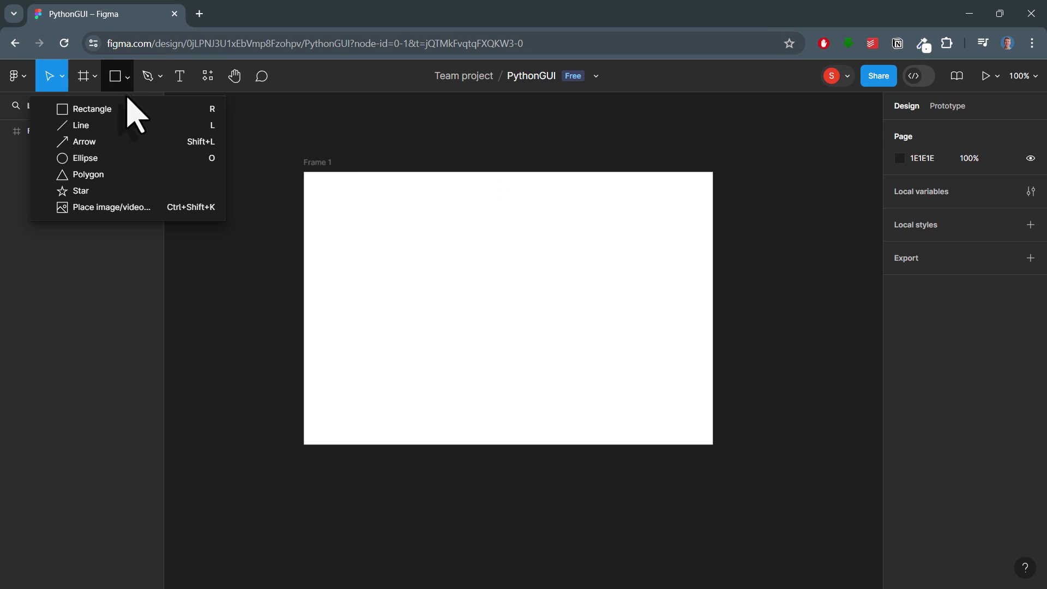
{"action": "left_click", "coordinate": [124, 108]}
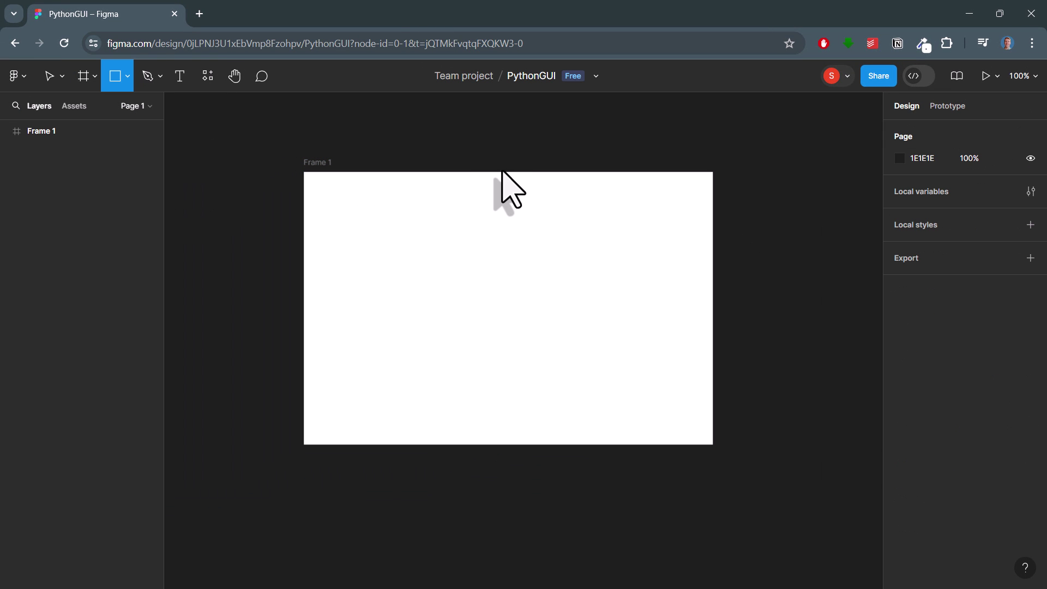
{"action": "mouse_move", "coordinate": [503, 171]}
{"action": "left_mouse_down"}
{"action": "mouse_move", "coordinate": [529, 285]}
{"action": "mouse_move", "coordinate": [713, 445]}
{"action": "left_mouse_up"}
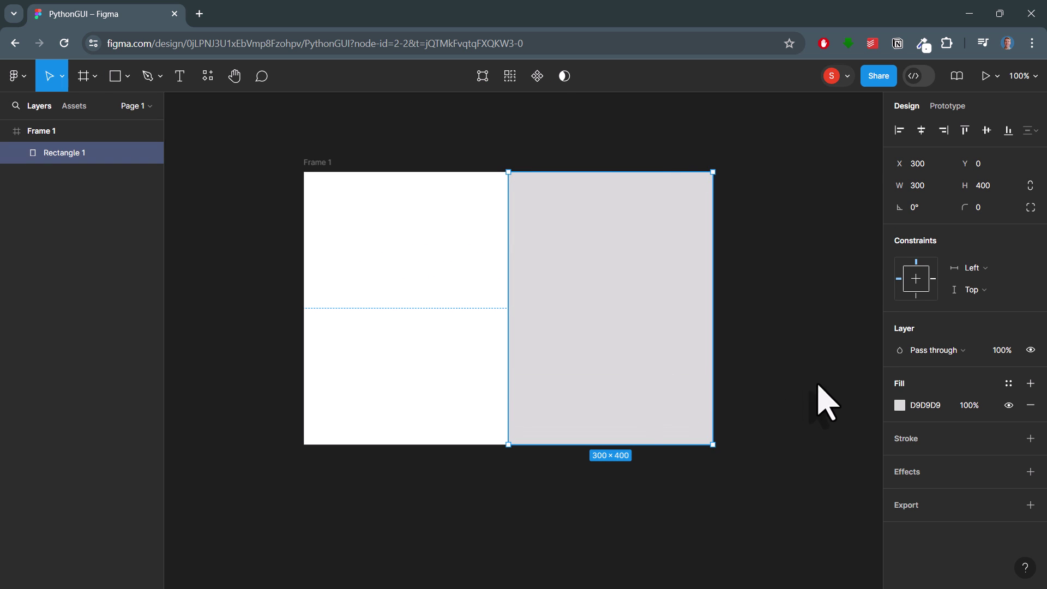
{"action": "left_click", "coordinate": [922, 405]}
{"action": "type", "text": "34"}
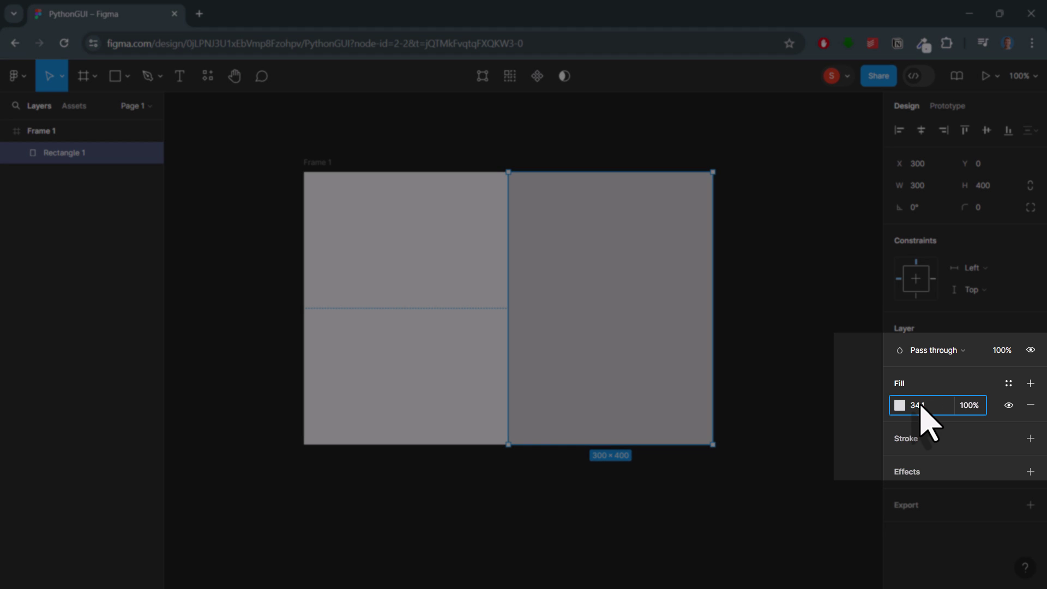
{"action": "type", "text": "4865"}
{"action": "key", "text": "Return"}
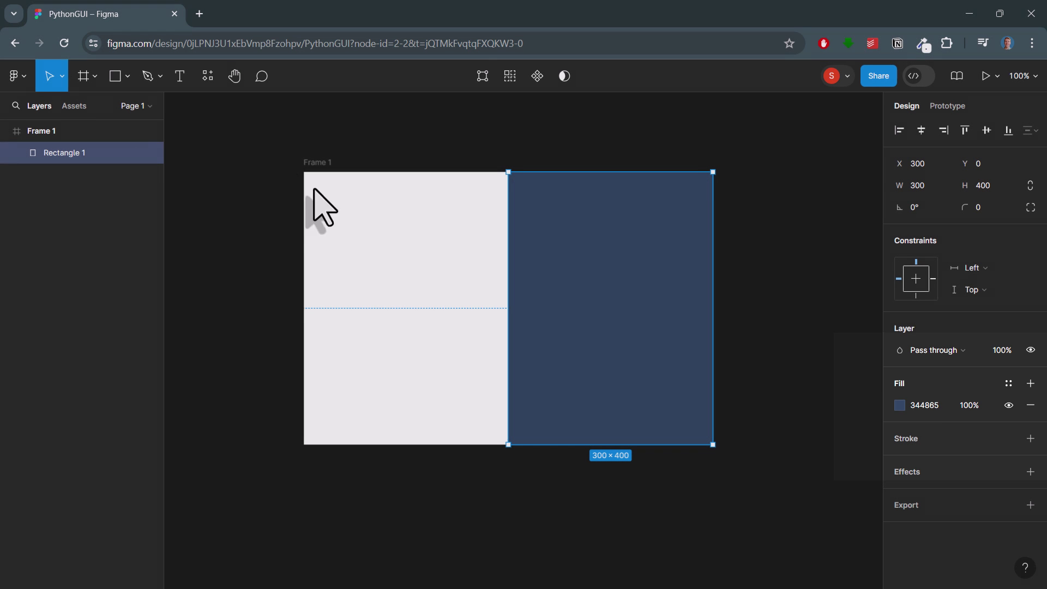
{"action": "left_click", "coordinate": [188, 82]}
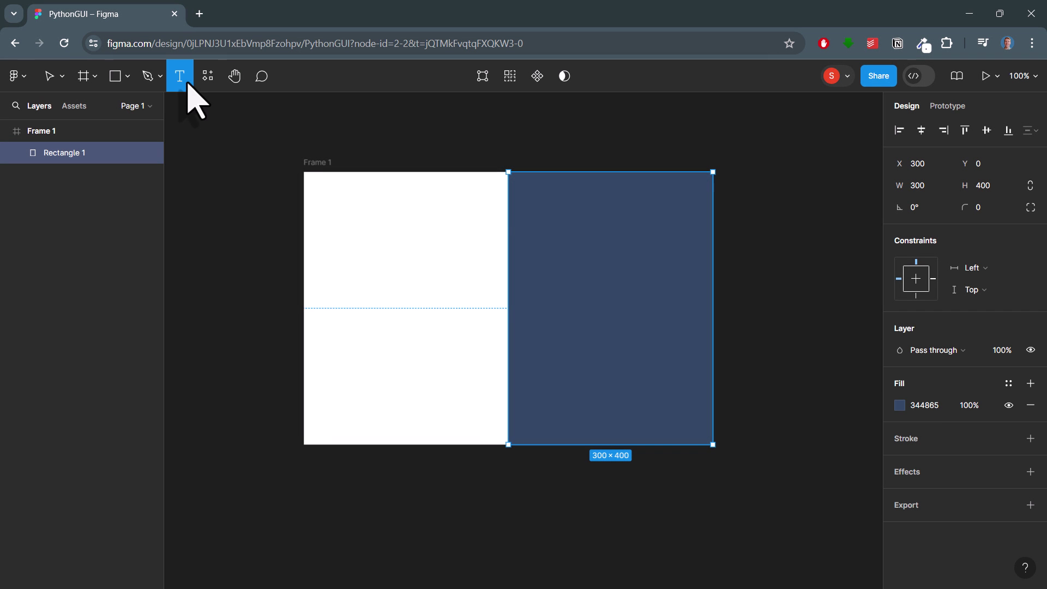
Step: Add 'Customer Feedback Form' atop the blue panel in Extra Bold size 20, trimming its box
{"action": "left_click_drag", "start_coordinate": [523, 183], "coordinate": [704, 221]}
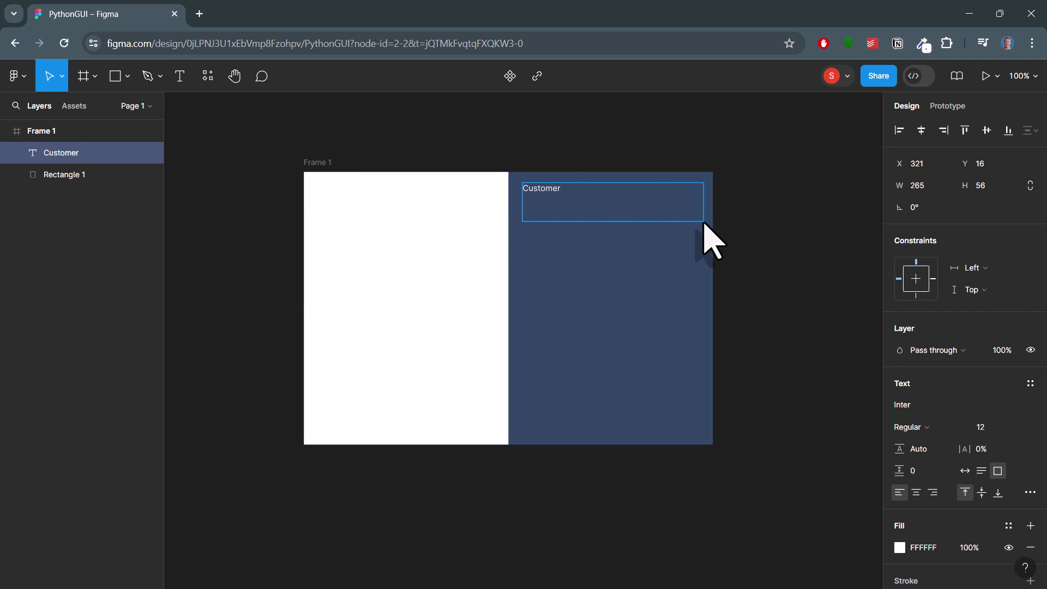
{"action": "key", "text": "ctrl+a"}
{"action": "left_click", "coordinate": [1017, 427]}
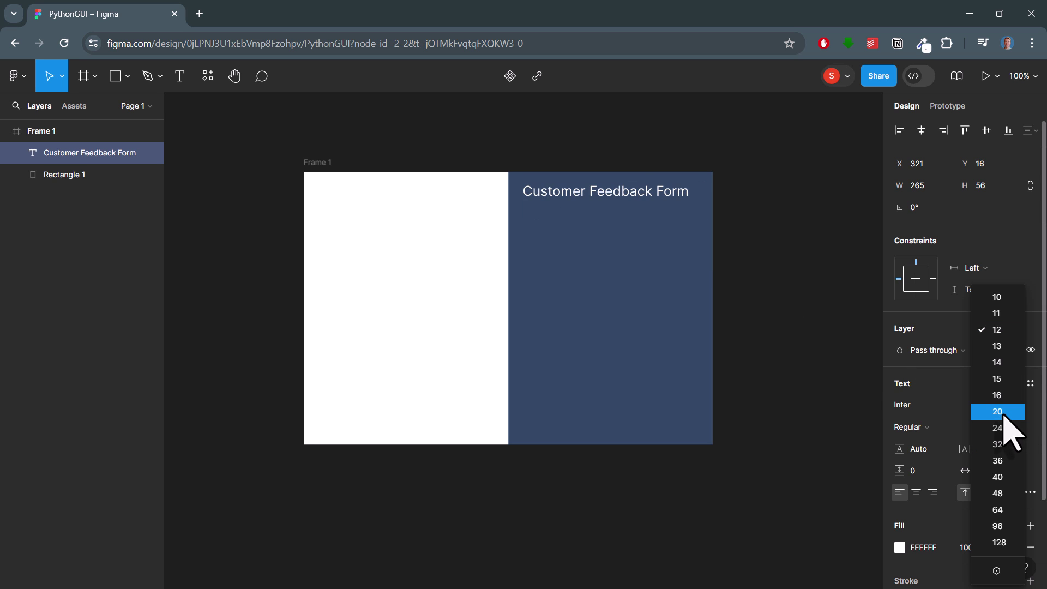
{"action": "left_click", "coordinate": [1004, 416]}
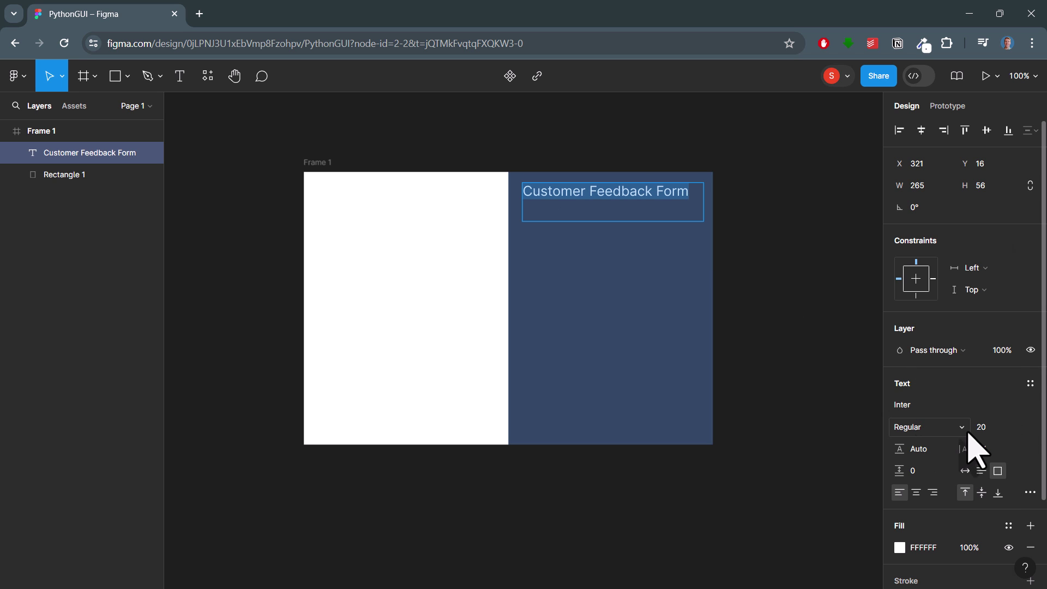
{"action": "left_click", "coordinate": [967, 431]}
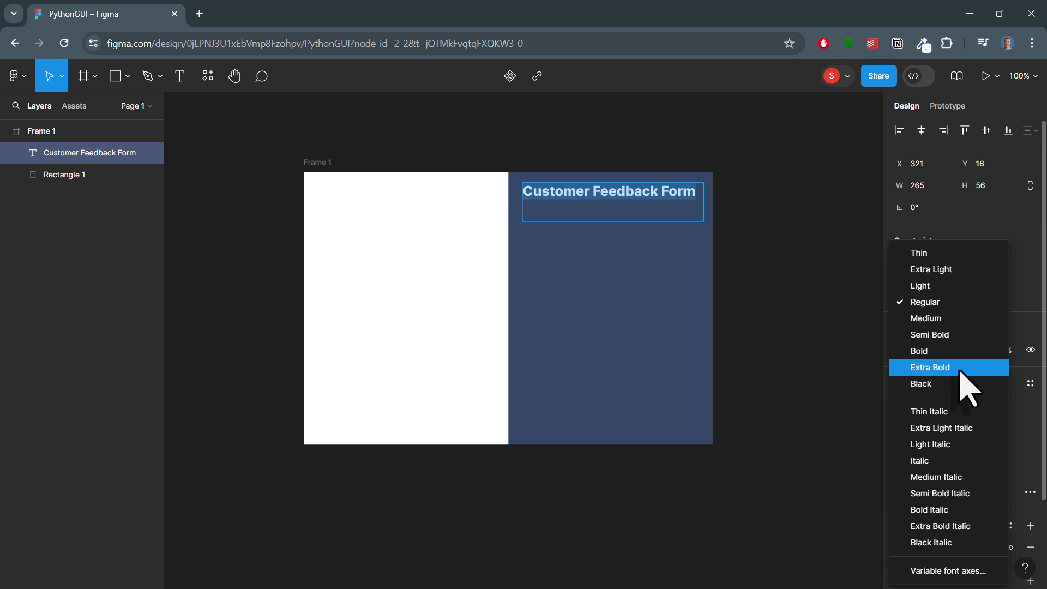
{"action": "left_click", "coordinate": [948, 368]}
{"action": "left_click", "coordinate": [628, 210]}
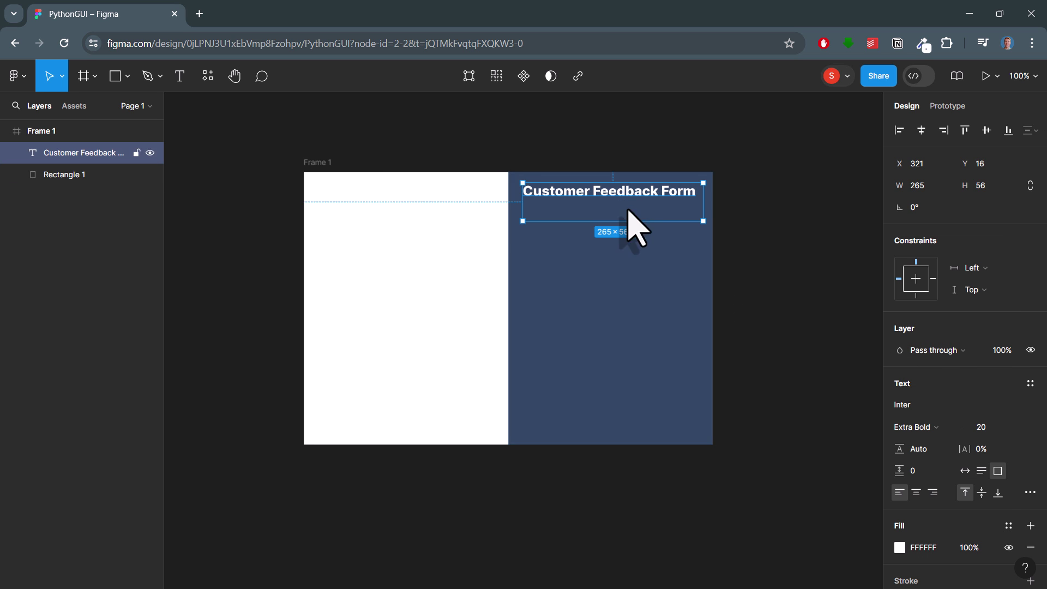
{"action": "left_click_drag", "start_coordinate": [704, 220], "coordinate": [703, 203]}
{"action": "left_click", "coordinate": [689, 230]}
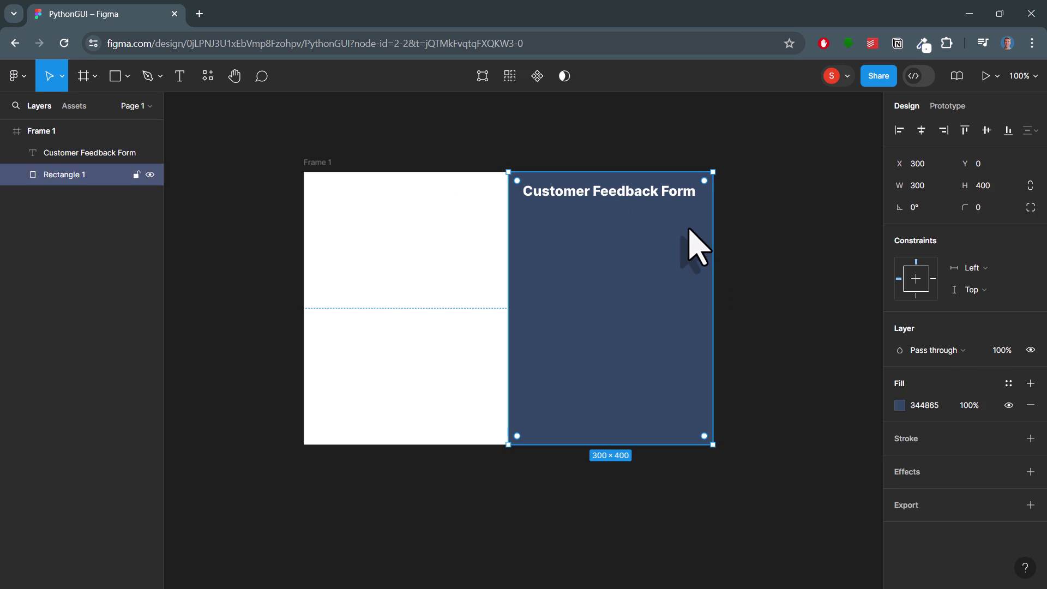
{"action": "left_click", "coordinate": [450, 264]}
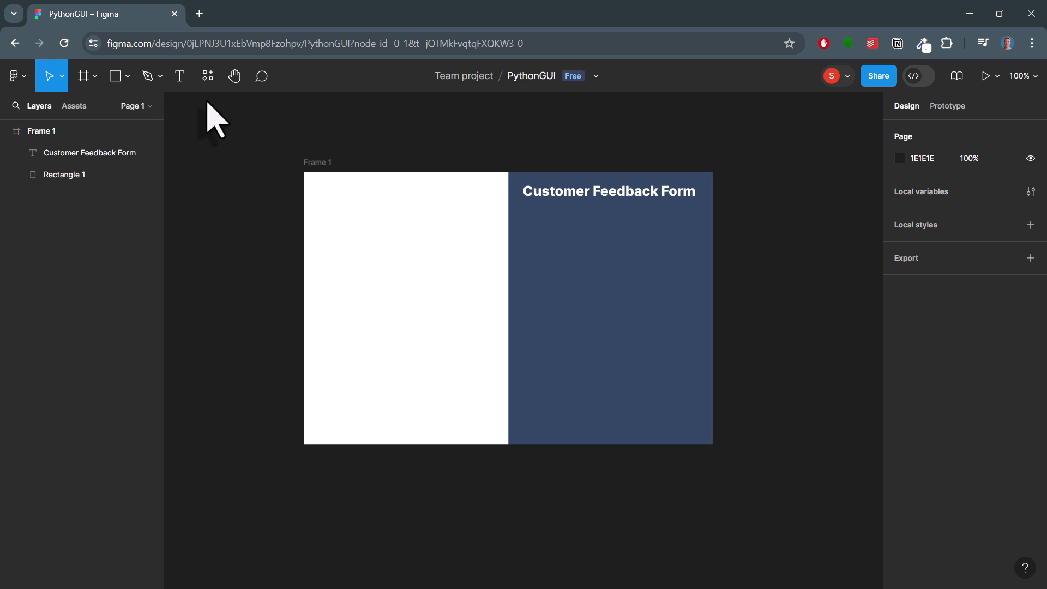
Step: Add a 'Customer Name' label below the heading in Medium weight, size 16
{"action": "left_click_drag", "start_coordinate": [525, 211], "coordinate": [660, 232]}
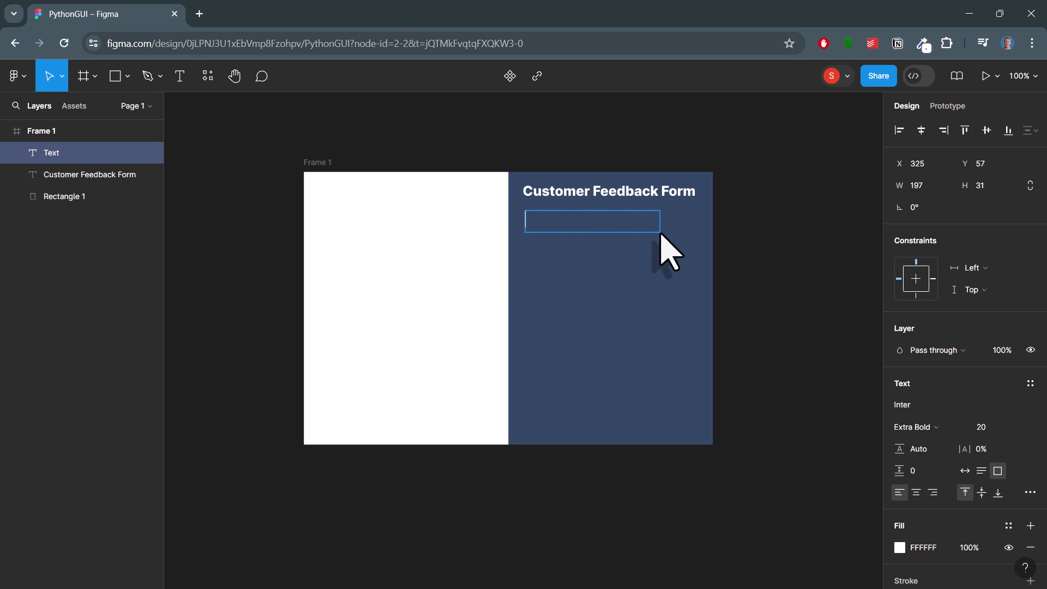
{"action": "type", "text": "Customer Name"}
{"action": "key", "text": "ctrl+a"}
{"action": "left_click", "coordinate": [916, 427]}
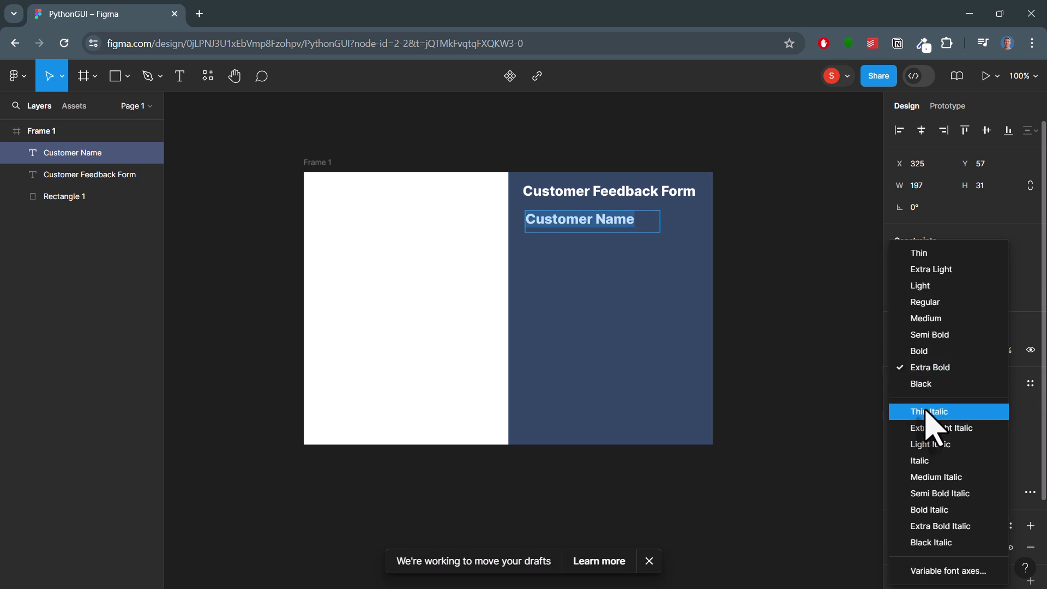
{"action": "left_click", "coordinate": [922, 325]}
{"action": "left_click", "coordinate": [1018, 427]}
{"action": "left_click", "coordinate": [1013, 401]}
{"action": "key", "text": "Escape"}
{"action": "left_click_drag", "start_coordinate": [660, 232], "coordinate": [583, 217]}
Step: Draw a grey input box beneath the Customer Name label
{"action": "left_click", "coordinate": [620, 229]}
{"action": "left_click", "coordinate": [579, 216]}
{"action": "left_click", "coordinate": [545, 251]}
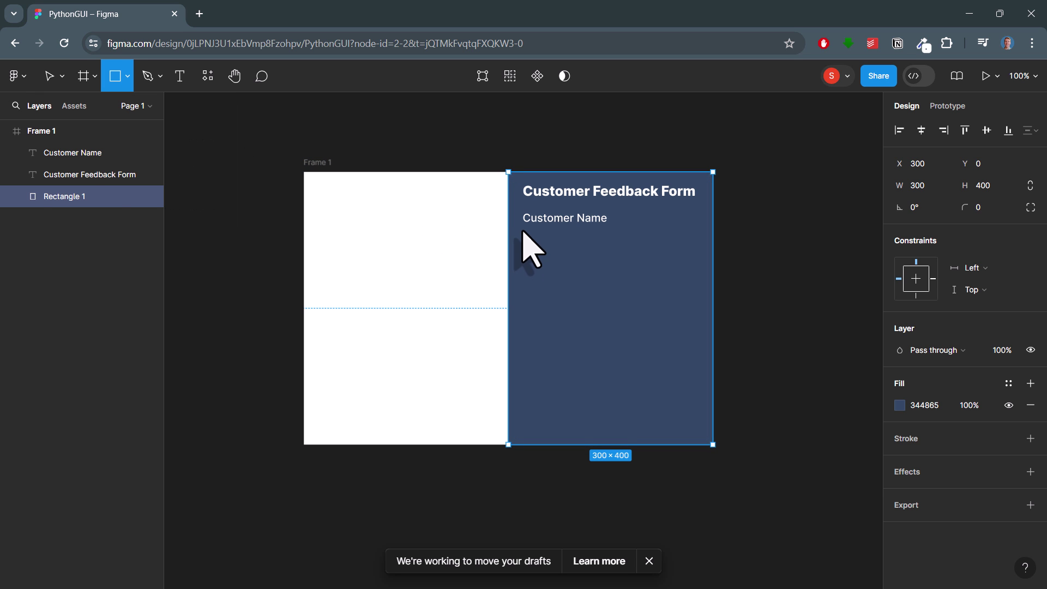
{"action": "left_click_drag", "start_coordinate": [522, 230], "coordinate": [688, 250]}
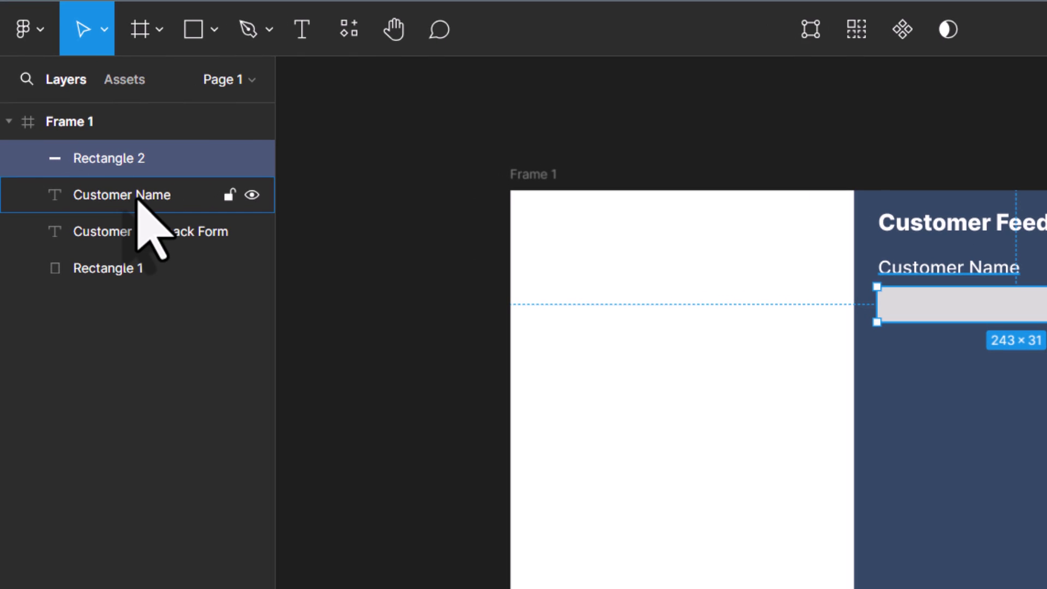
Step: Duplicate the label-and-input pair twice, placing the copies as rows further down
{"action": "left_click", "coordinate": [138, 198], "text": "shift"}
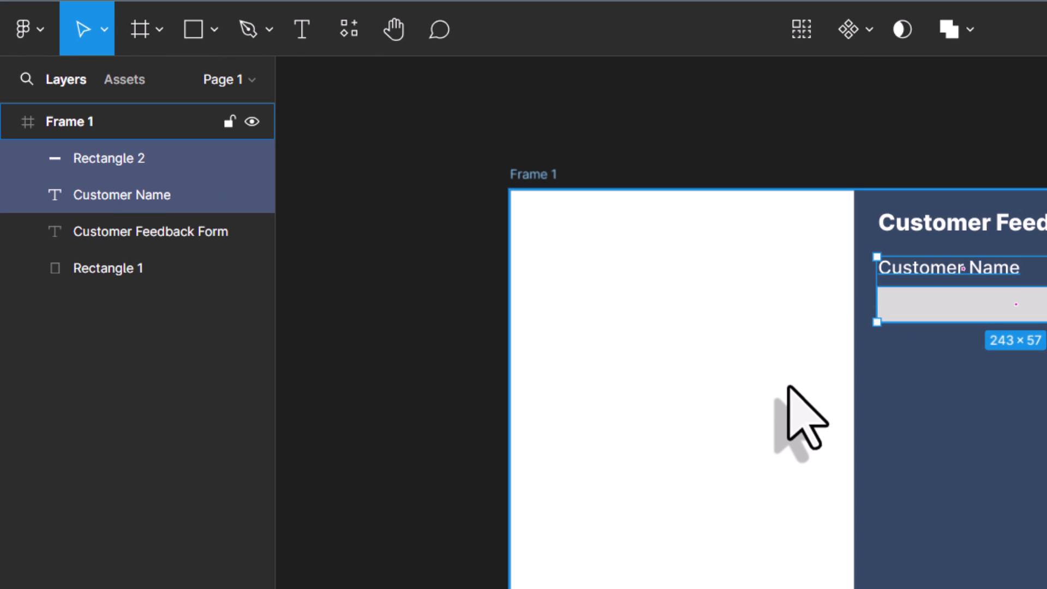
{"action": "key", "text": "ctrl+d"}
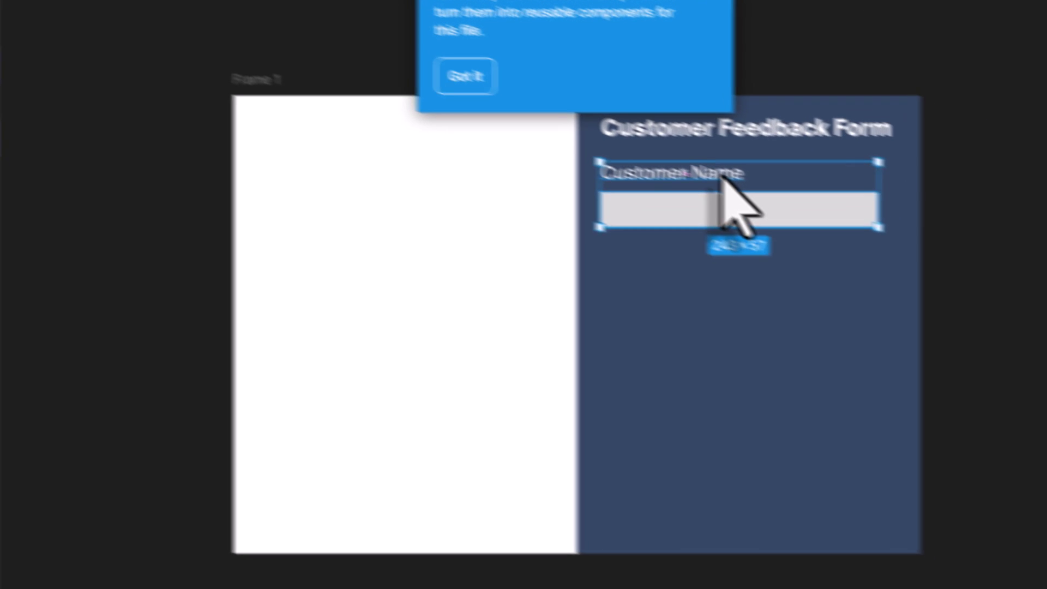
{"action": "left_click_drag", "start_coordinate": [998, 266], "coordinate": [997, 289]}
{"action": "left_click_drag", "start_coordinate": [701, 187], "coordinate": [704, 265]}
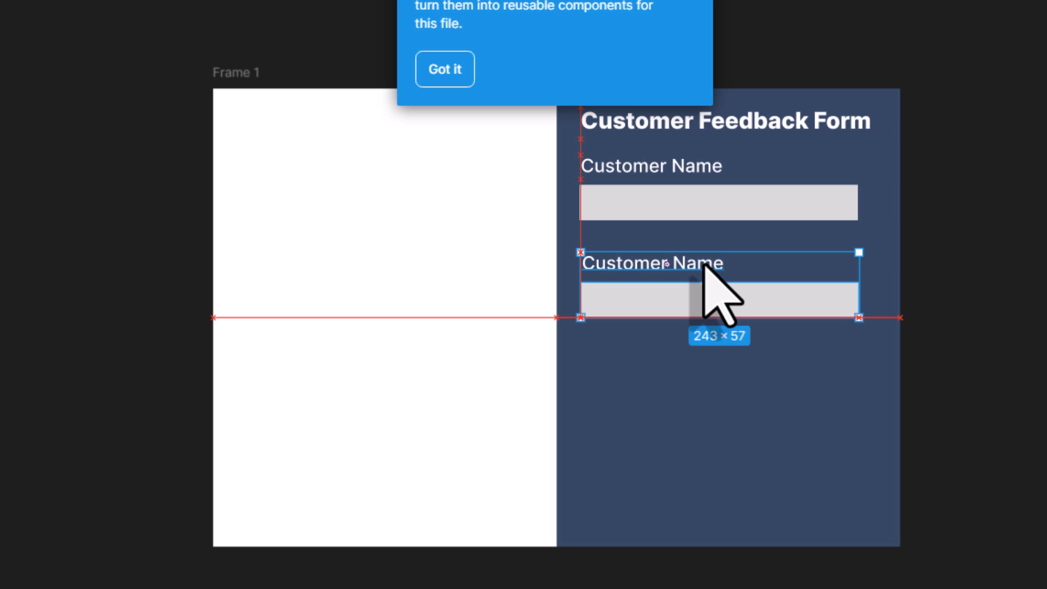
{"action": "key", "text": "ctrl+d"}
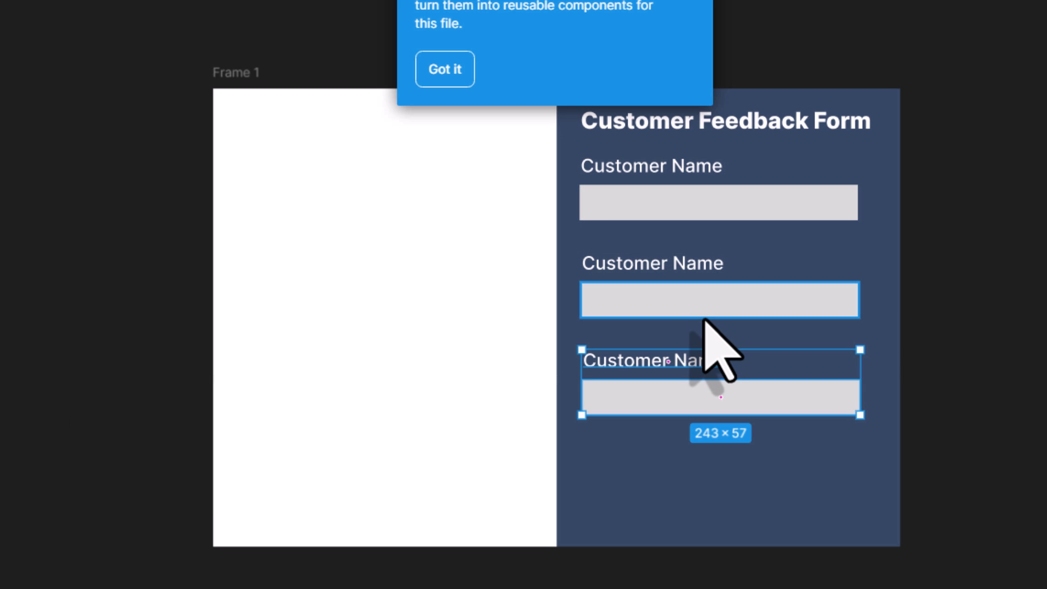
Step: Stretch the third input box taller to hold comments
{"action": "left_click", "coordinate": [655, 458]}
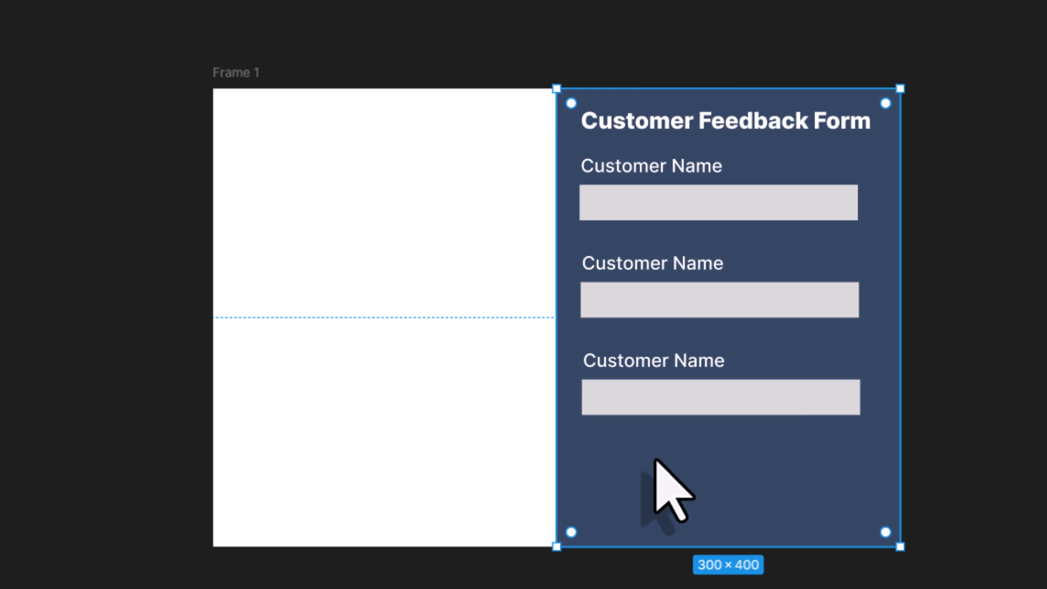
{"action": "left_click", "coordinate": [818, 403]}
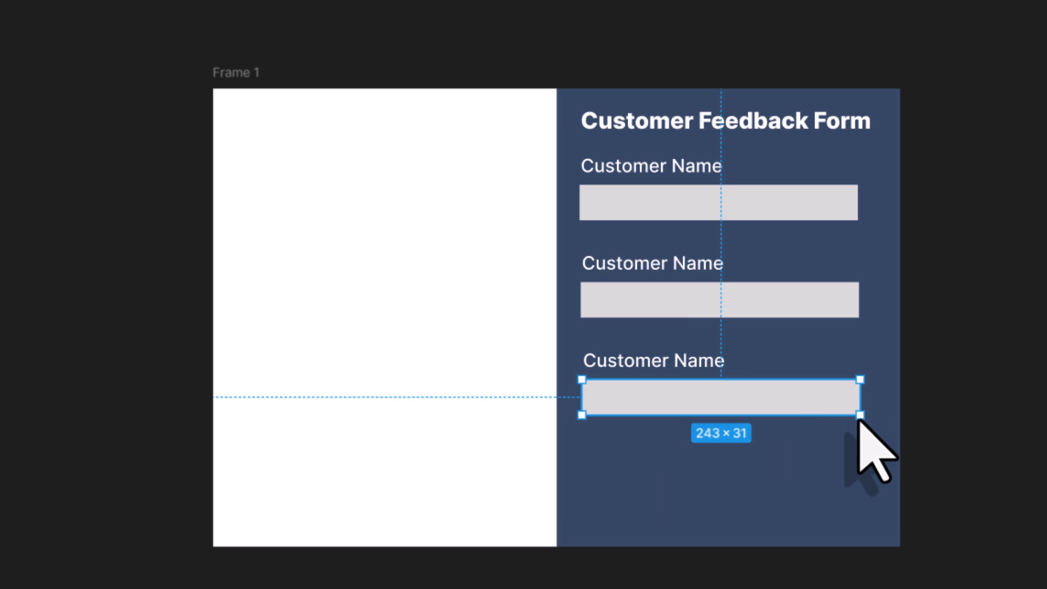
{"action": "left_click_drag", "start_coordinate": [860, 416], "coordinate": [859, 462]}
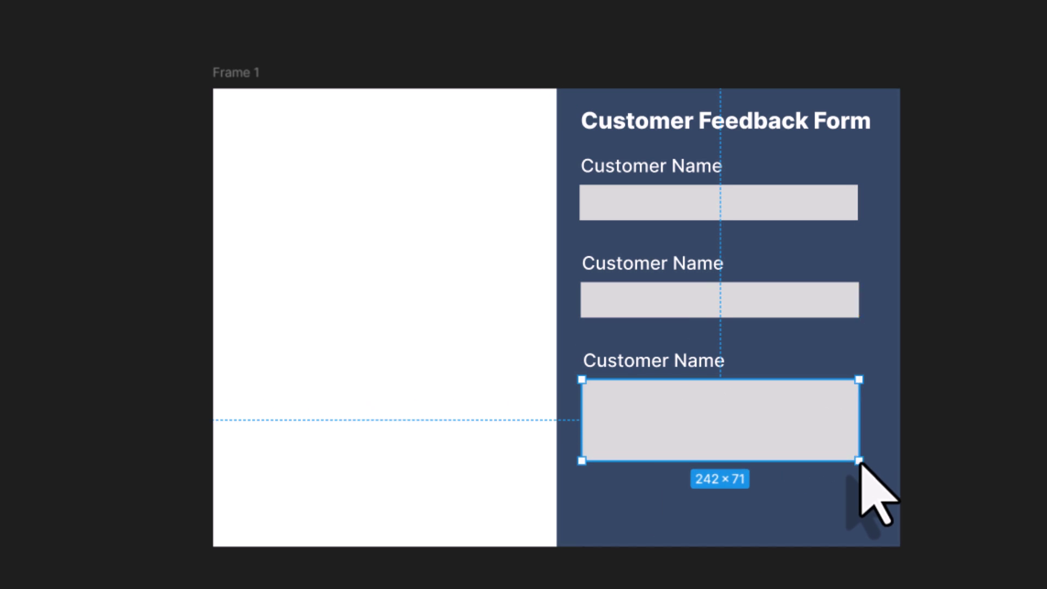
Step: Rename the second and third labels to 'Email Address' and 'Comments'
{"action": "left_click", "coordinate": [672, 267]}
{"action": "double_click", "coordinate": [671, 267]}
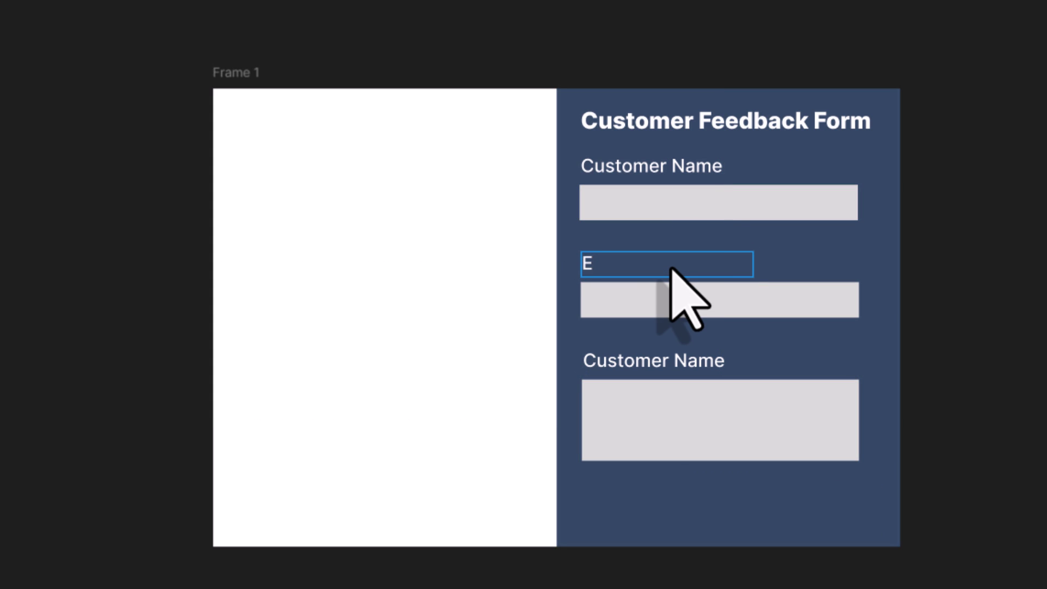
{"action": "type", "text": "Email Address"}
{"action": "double_click", "coordinate": [671, 361]}
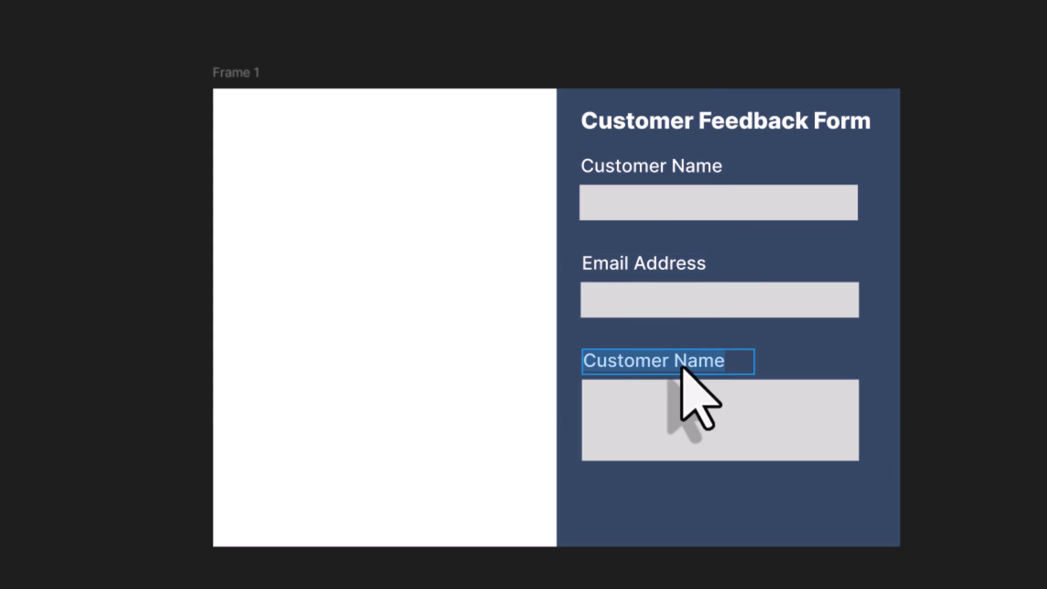
{"action": "type", "text": "Comments"}
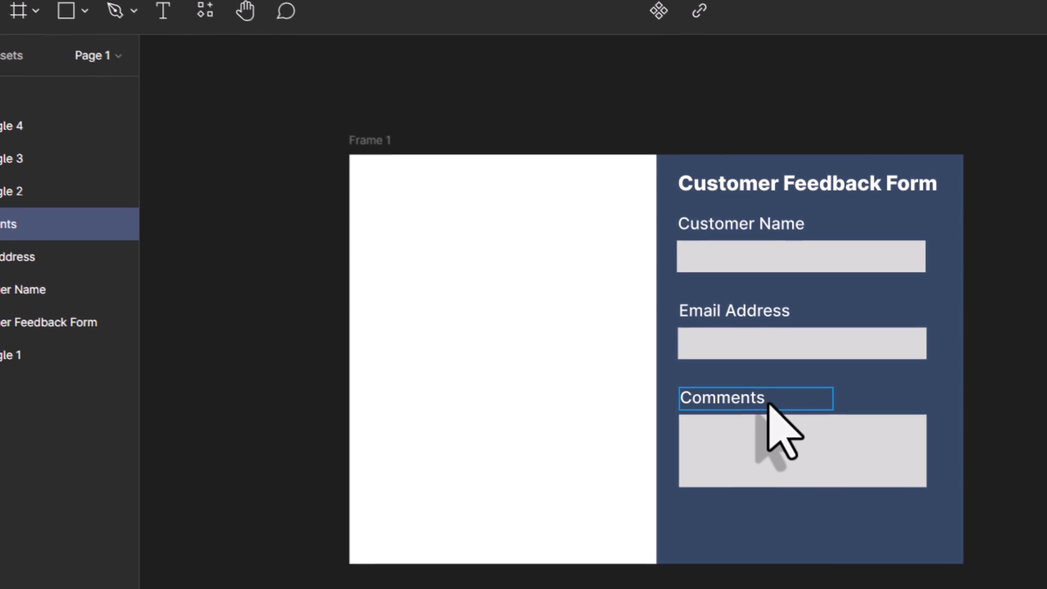
{"action": "key", "text": "Escape"}
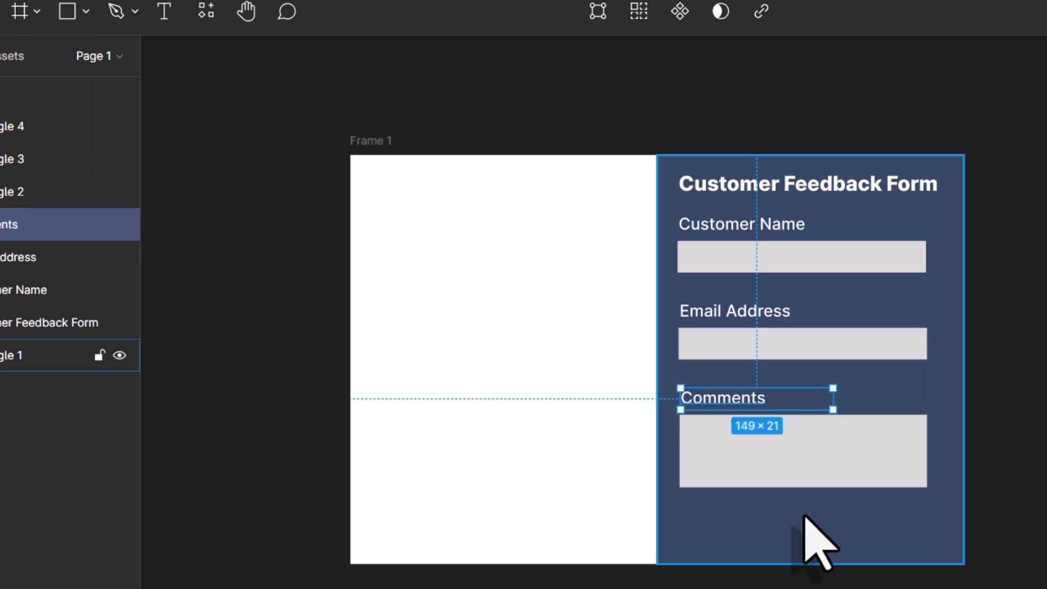
{"action": "left_click", "coordinate": [91, 21]}
{"action": "left_click", "coordinate": [42, 61]}
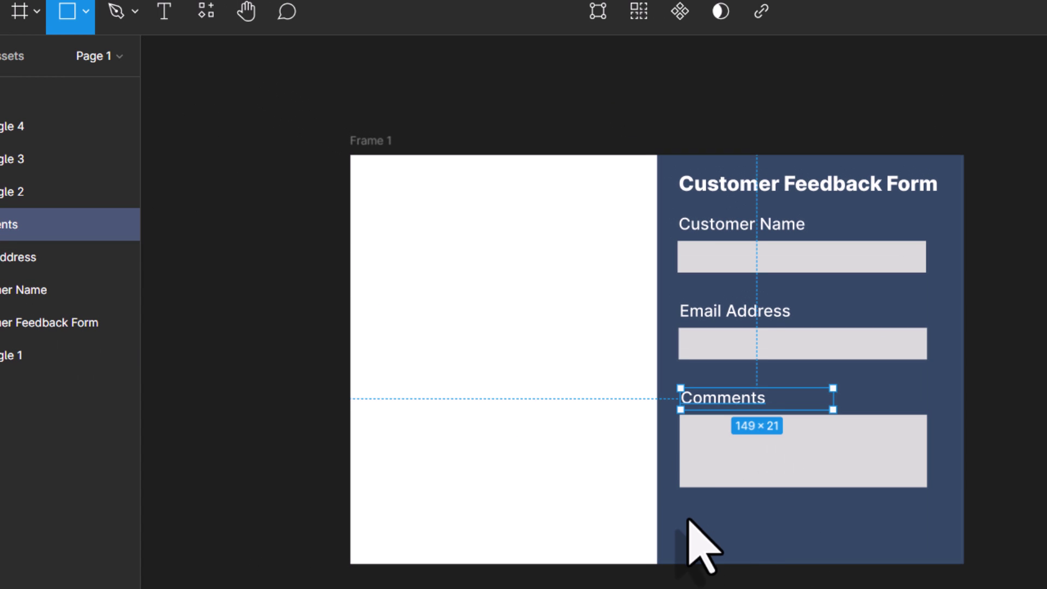
Step: Draw a button rectangle below Comments with corner radius 10 and fill 77DD77
{"action": "left_click_drag", "start_coordinate": [708, 503], "coordinate": [895, 545]}
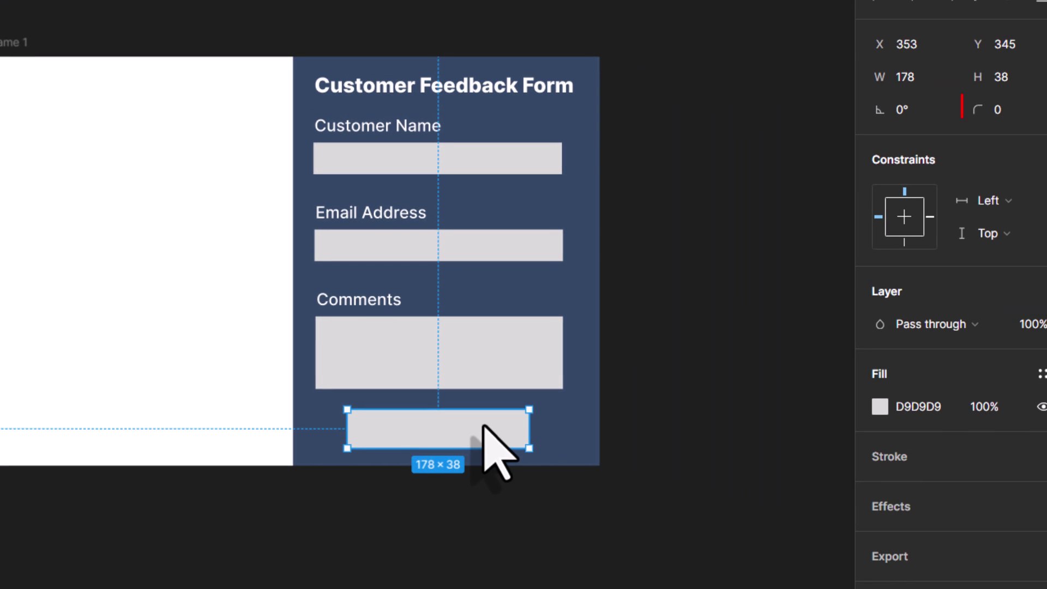
{"action": "left_click", "coordinate": [1013, 113]}
{"action": "type", "text": "10"}
{"action": "key", "text": "Return"}
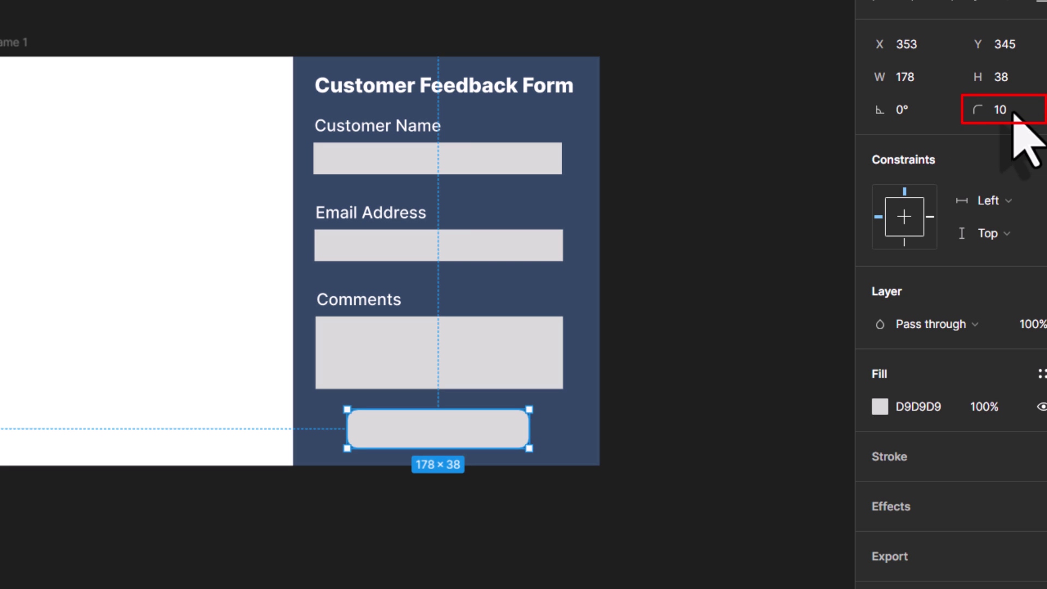
{"action": "left_click", "coordinate": [918, 406]}
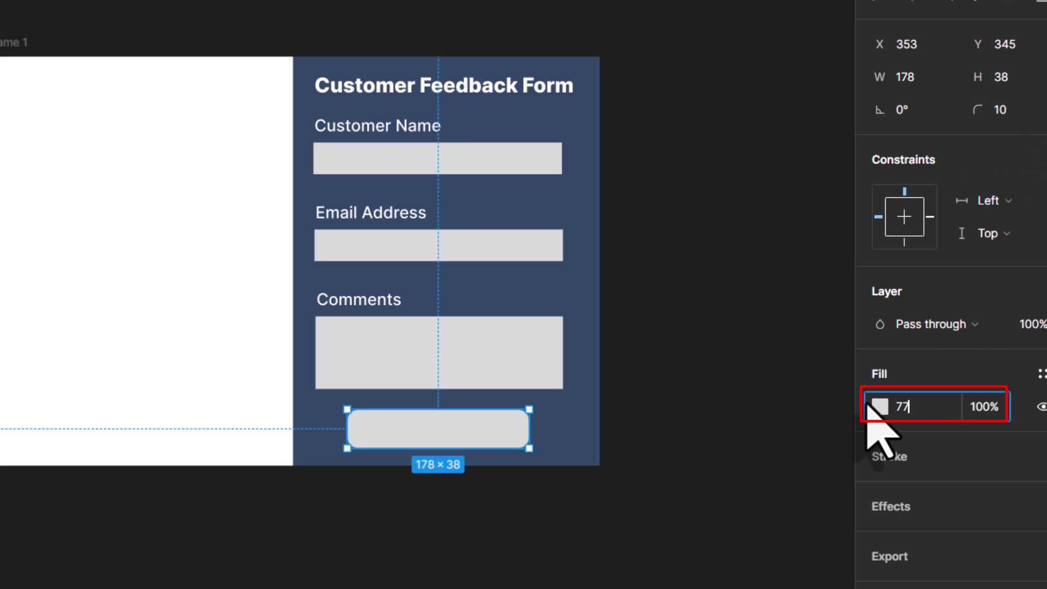
{"action": "type", "text": "77DD77"}
{"action": "key", "text": "Return"}
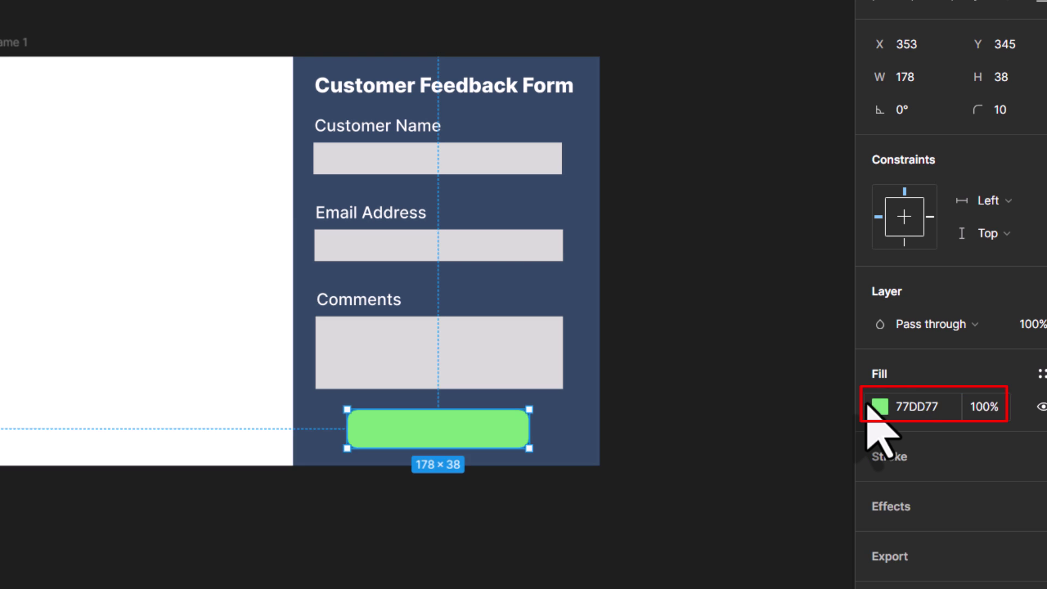
{"action": "left_click", "coordinate": [806, 444]}
Step: Add bold 'Submit' text inside the green button, widened to span it
{"action": "key", "text": "t"}
{"action": "left_click_drag", "start_coordinate": [386, 418], "coordinate": [508, 440]}
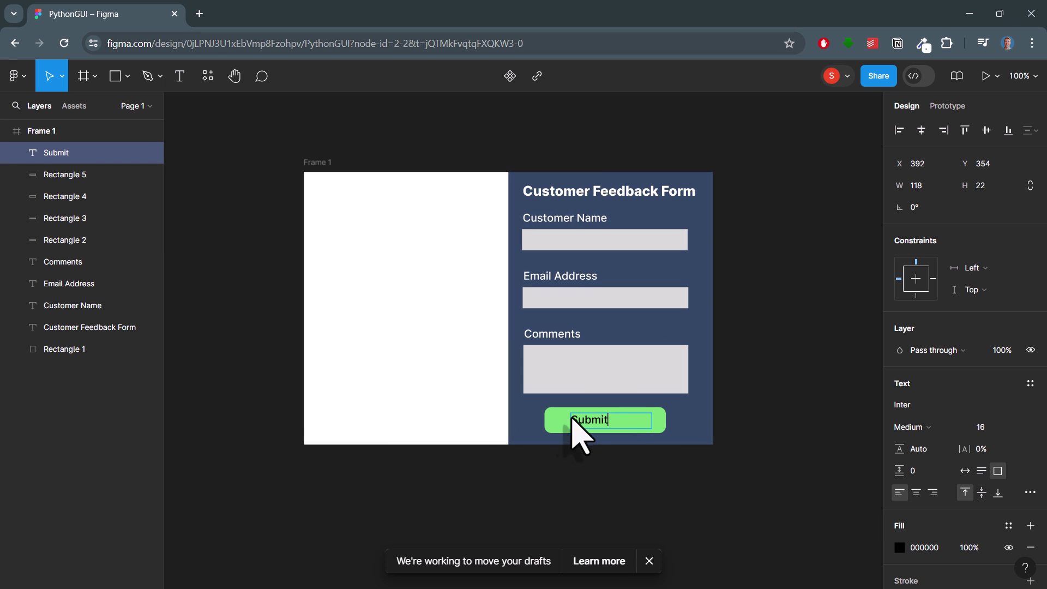
{"action": "key", "text": "ctrl+a"}
{"action": "left_click", "coordinate": [913, 426]}
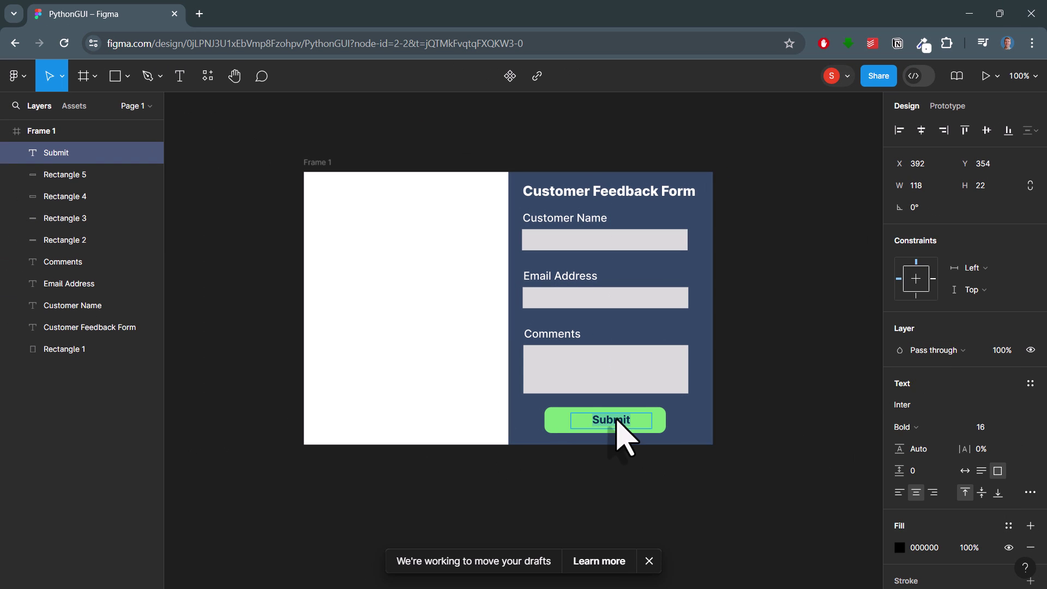
{"action": "left_click_drag", "start_coordinate": [570, 426], "coordinate": [545, 425]}
{"action": "left_click_drag", "start_coordinate": [652, 426], "coordinate": [666, 426]}
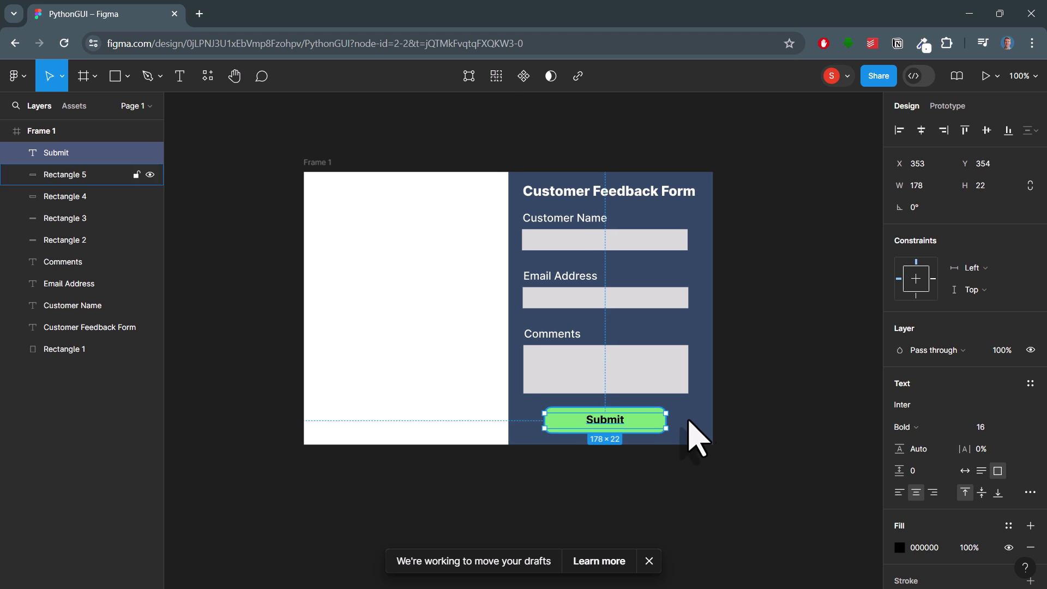
{"action": "left_click", "coordinate": [693, 421]}
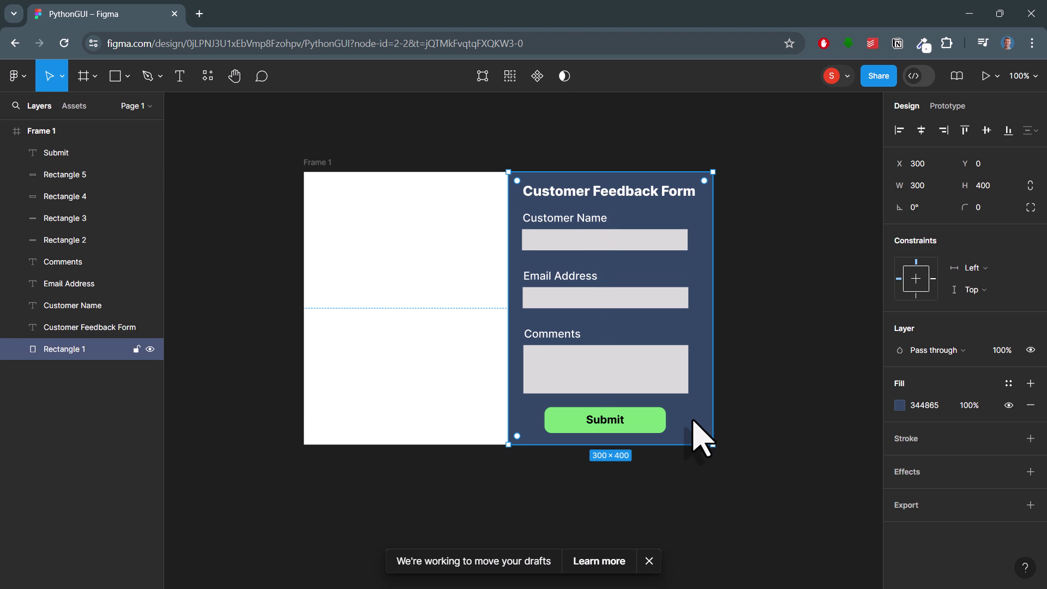
Step: Open the desktop images folder and drag JP.webp onto the Figma canvas
{"action": "key", "text": "Escape"}
{"action": "left_click", "coordinate": [999, 13]}
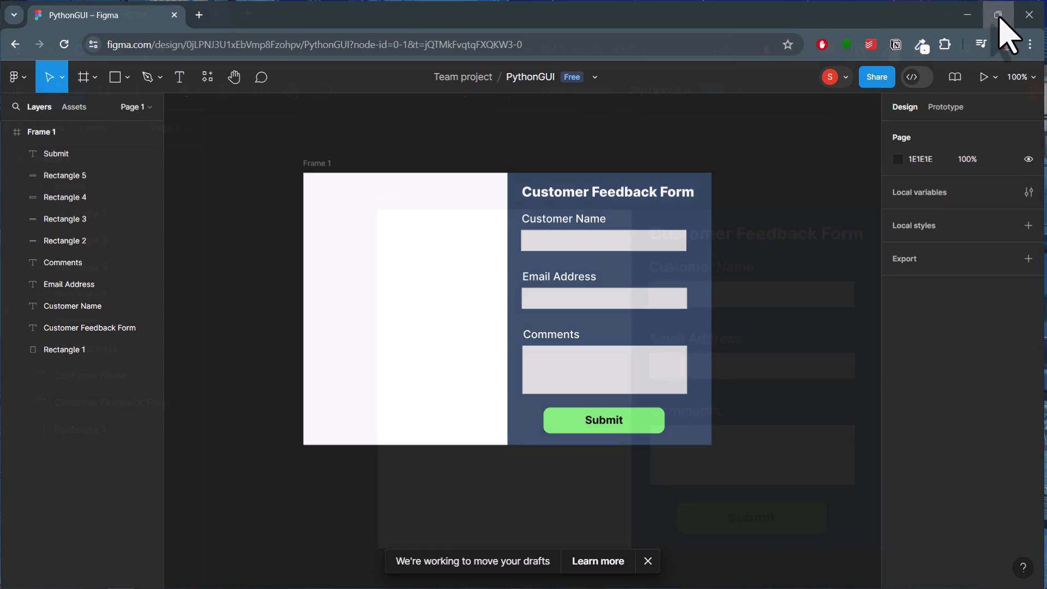
{"action": "left_click_drag", "start_coordinate": [567, 95], "coordinate": [739, 62]}
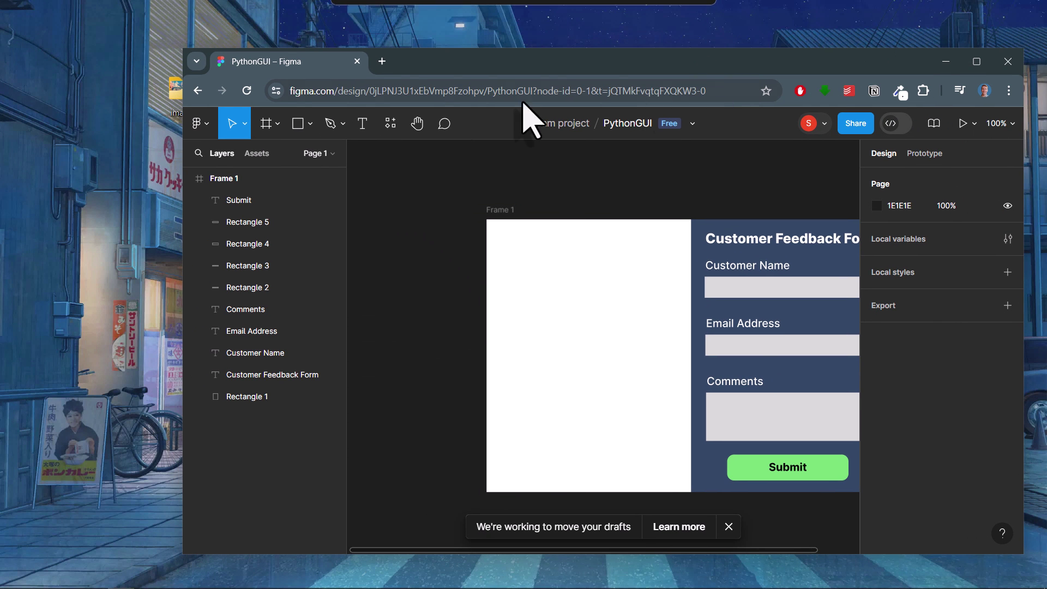
{"action": "double_click", "coordinate": [181, 92]}
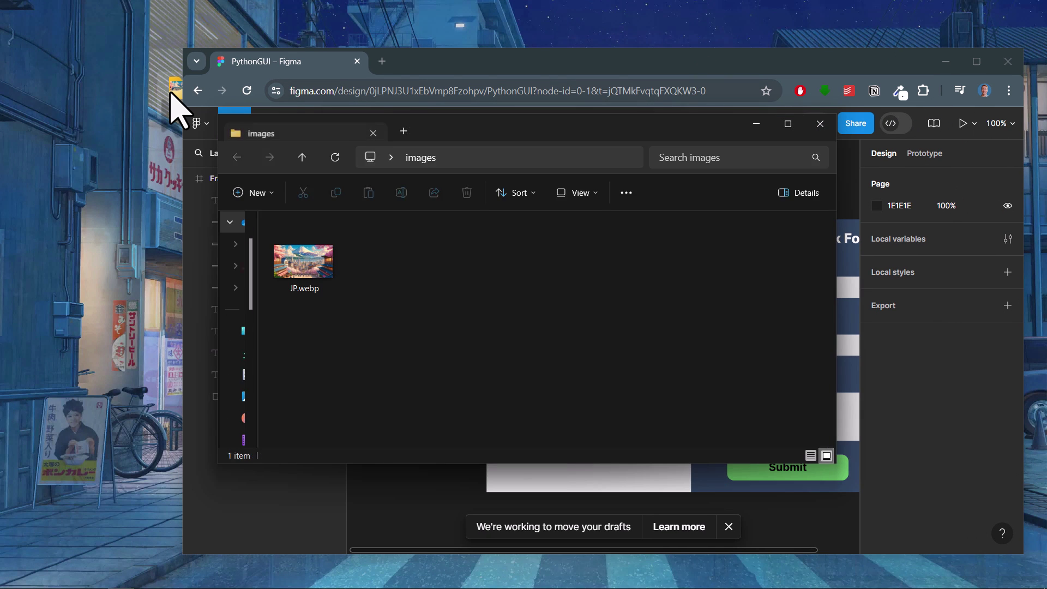
{"action": "left_click_drag", "start_coordinate": [493, 130], "coordinate": [360, 55]}
{"action": "left_click_drag", "start_coordinate": [210, 187], "coordinate": [607, 476]}
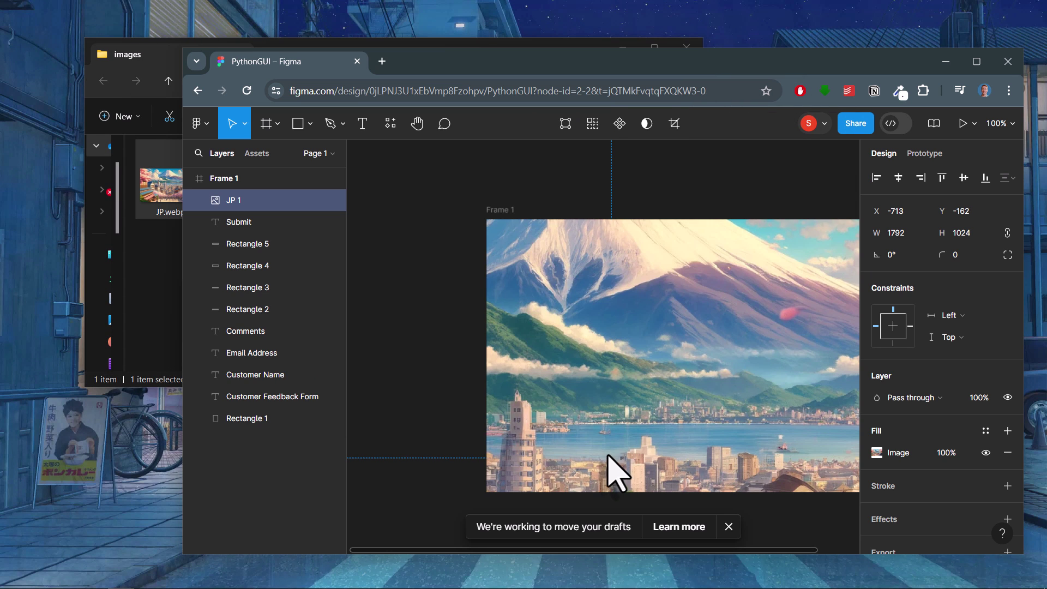
Step: Resize the JP 1 image and move it into Frame 1, aligned to the top
{"action": "left_click", "coordinate": [977, 61]}
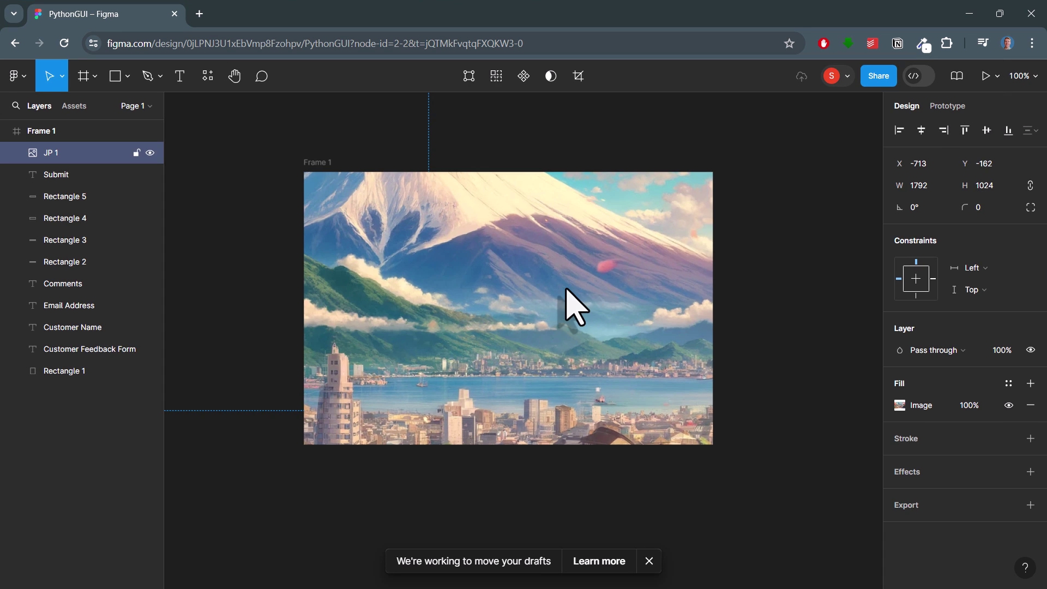
{"action": "left_click_drag", "start_coordinate": [564, 295], "coordinate": [600, 310]}
{"action": "scroll", "coordinate": [600, 309], "scroll_direction": "down", "scroll_amount": 5}
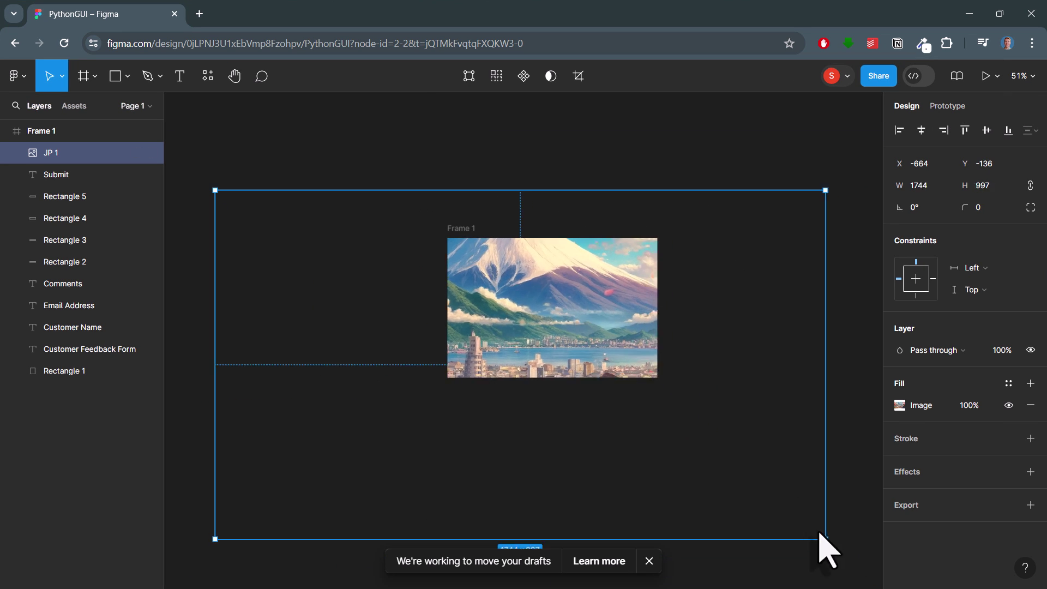
{"action": "left_click_drag", "start_coordinate": [818, 532], "coordinate": [502, 299]}
{"action": "left_click_drag", "start_coordinate": [557, 347], "coordinate": [535, 333]}
{"action": "scroll", "coordinate": [687, 343], "scroll_direction": "up", "scroll_amount": 3}
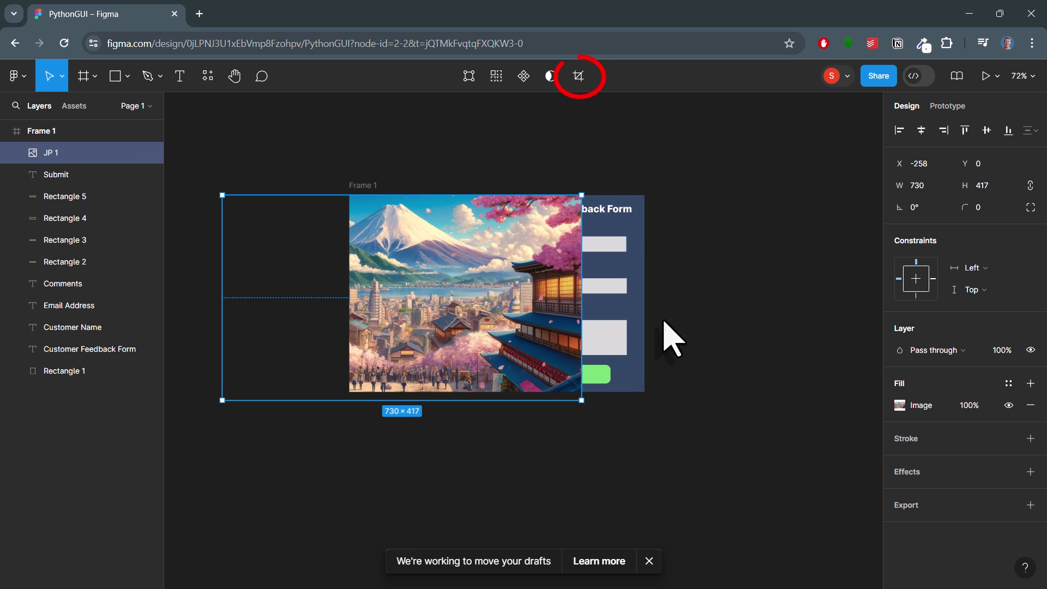
Step: Crop the image down to 300 × 400 to fill the frame's left half
{"action": "left_click", "coordinate": [578, 76]}
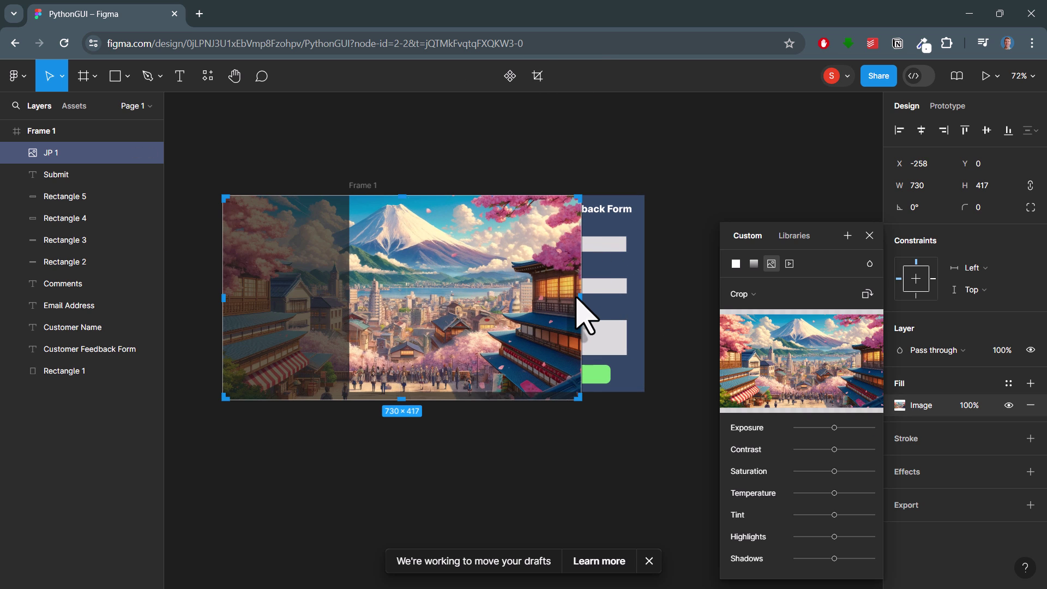
{"action": "left_click_drag", "start_coordinate": [579, 297], "coordinate": [495, 299]}
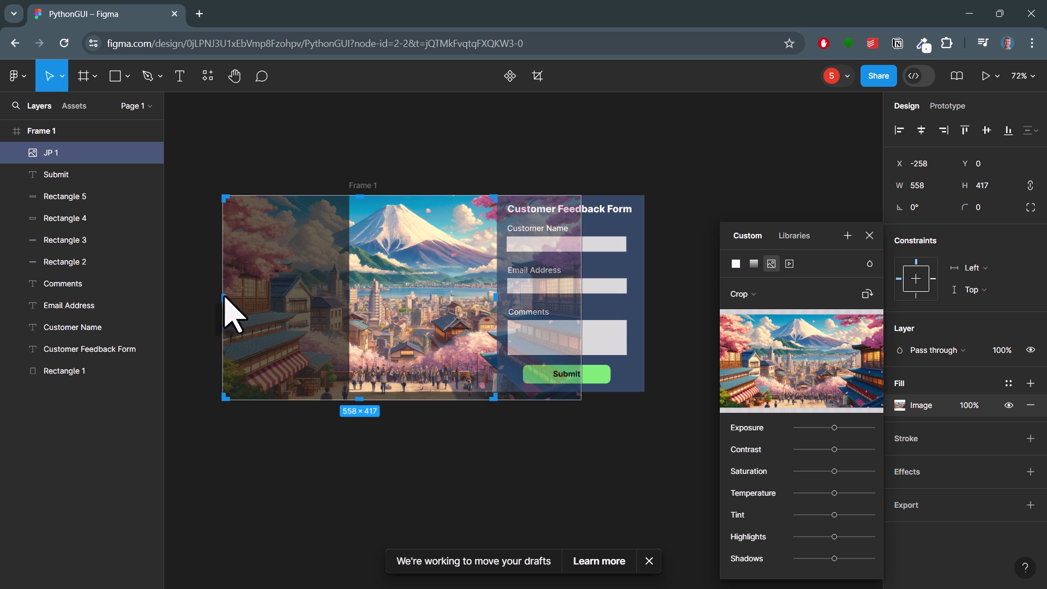
{"action": "left_click_drag", "start_coordinate": [225, 297], "coordinate": [351, 316]}
{"action": "left_click_drag", "start_coordinate": [420, 399], "coordinate": [424, 390]}
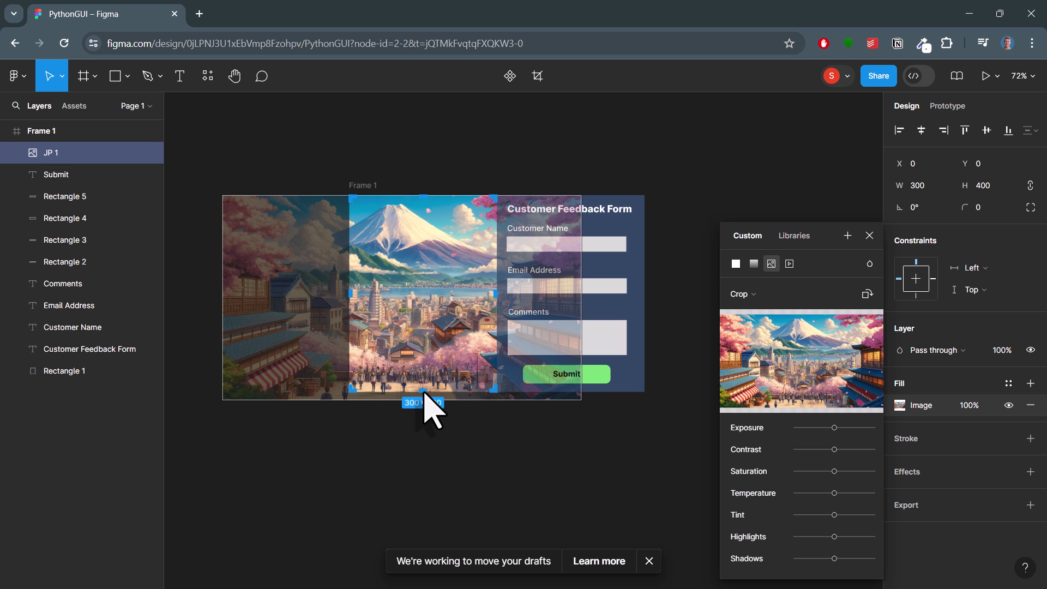
{"action": "key", "text": "Return"}
{"action": "left_click", "coordinate": [567, 456]}
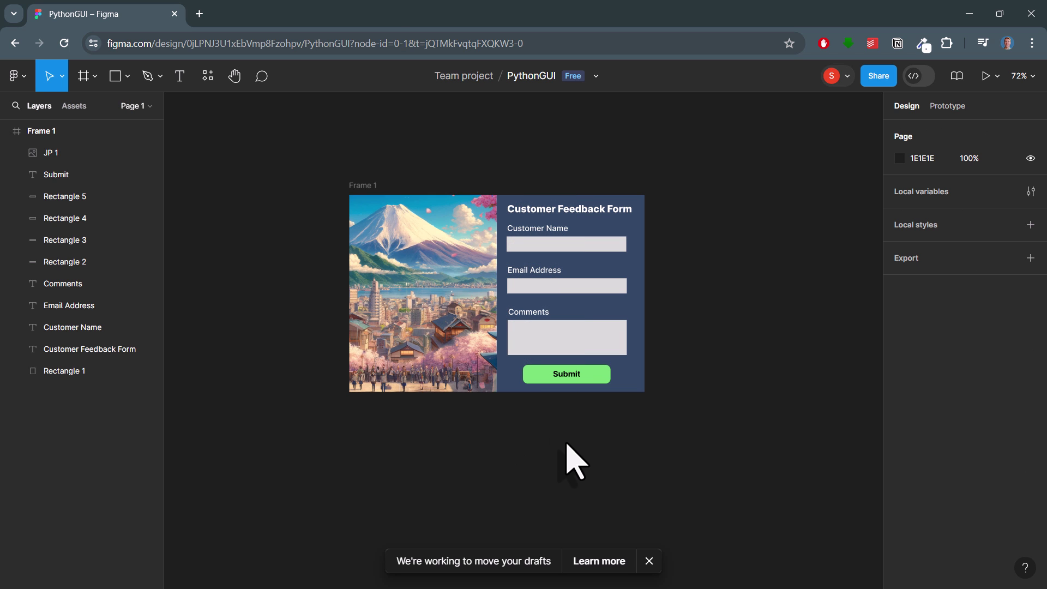
Step: Tidy the form layout, moving the Comments row up slightly
{"action": "scroll", "coordinate": [568, 455], "scroll_direction": "up", "scroll_amount": 3}
{"action": "scroll", "coordinate": [568, 463], "scroll_direction": "up", "scroll_amount": 3}
{"action": "left_click_drag", "start_coordinate": [682, 143], "coordinate": [510, 262]}
{"action": "left_click_drag", "start_coordinate": [493, 349], "coordinate": [492, 339]}
{"action": "left_click", "coordinate": [572, 417]}
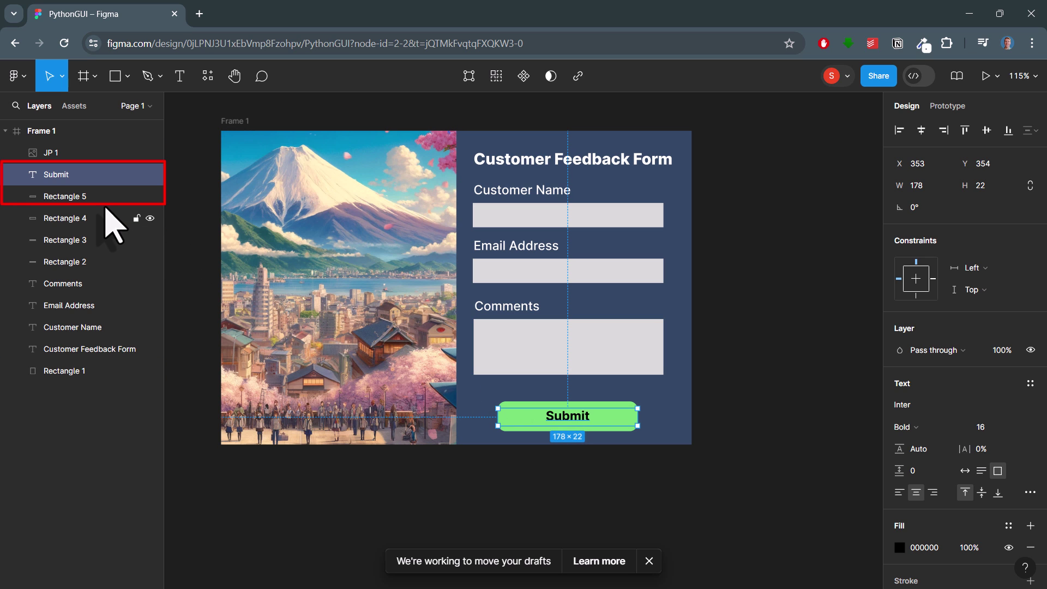
Step: Group the green rectangle and Submit text, naming the group 'Button'
{"action": "left_click", "coordinate": [88, 197]}
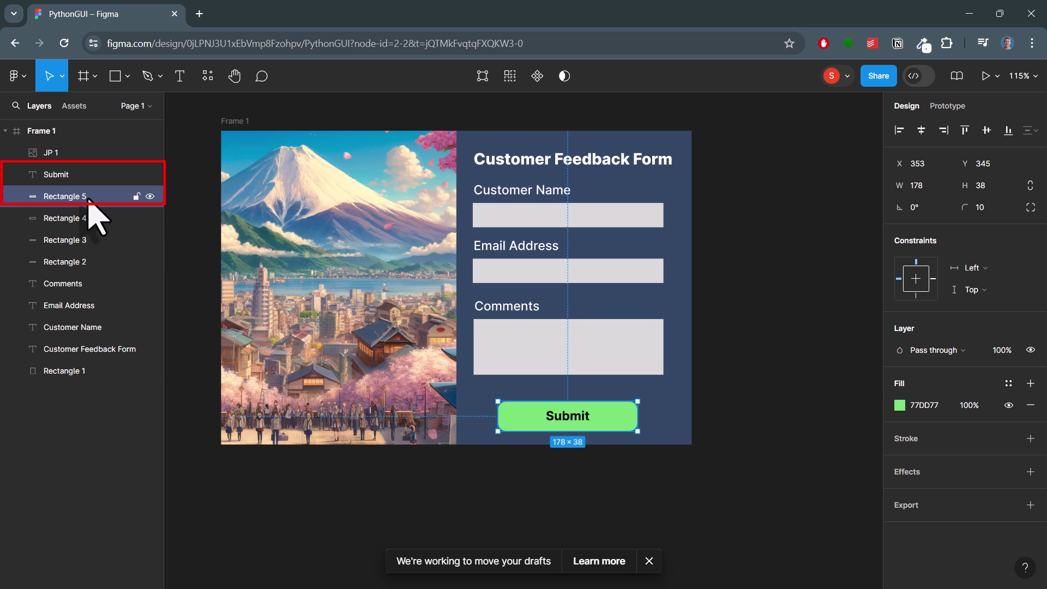
{"action": "left_click", "coordinate": [85, 176], "text": "shift"}
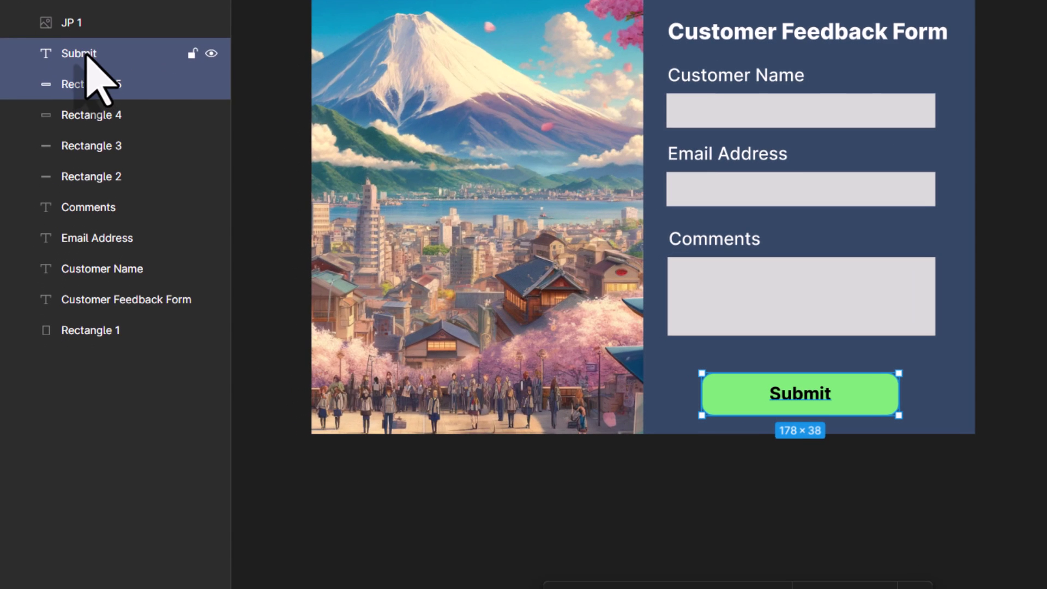
{"action": "right_click", "coordinate": [85, 54]}
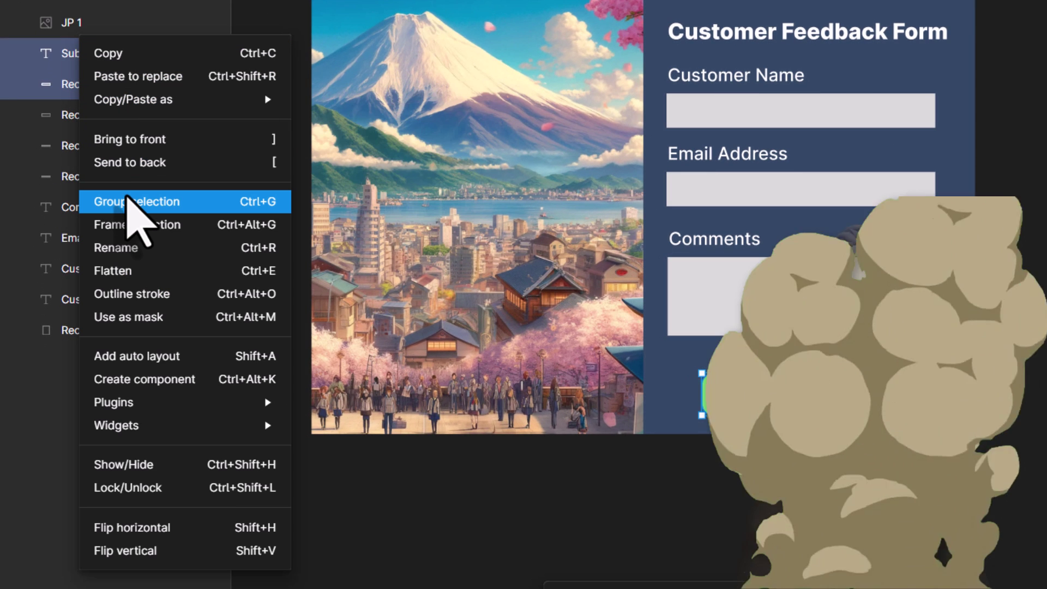
{"action": "left_click", "coordinate": [127, 201]}
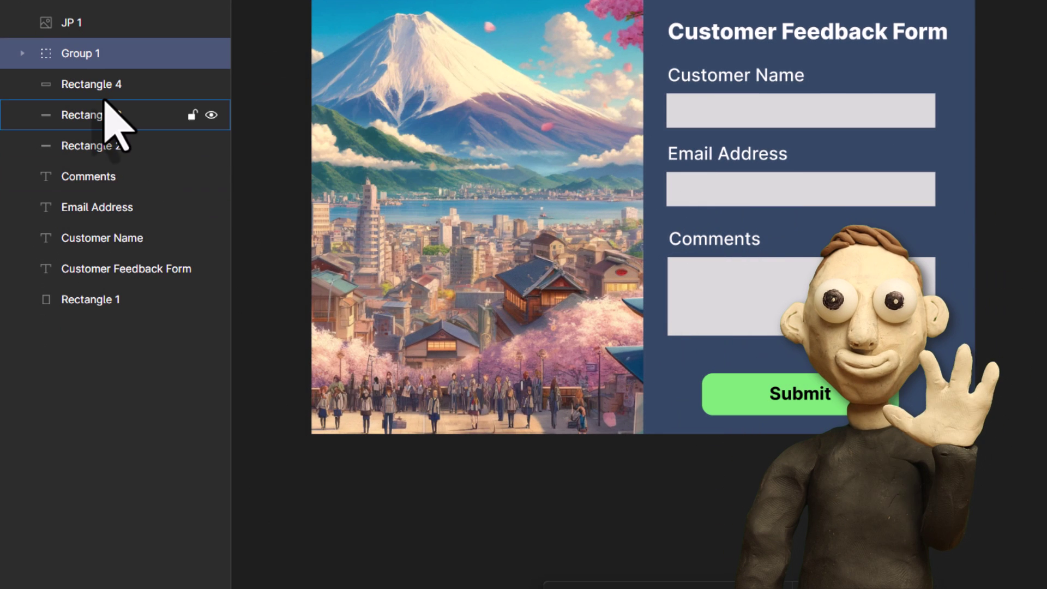
{"action": "double_click", "coordinate": [91, 60]}
{"action": "type", "text": "Button"}
{"action": "key", "text": "Return"}
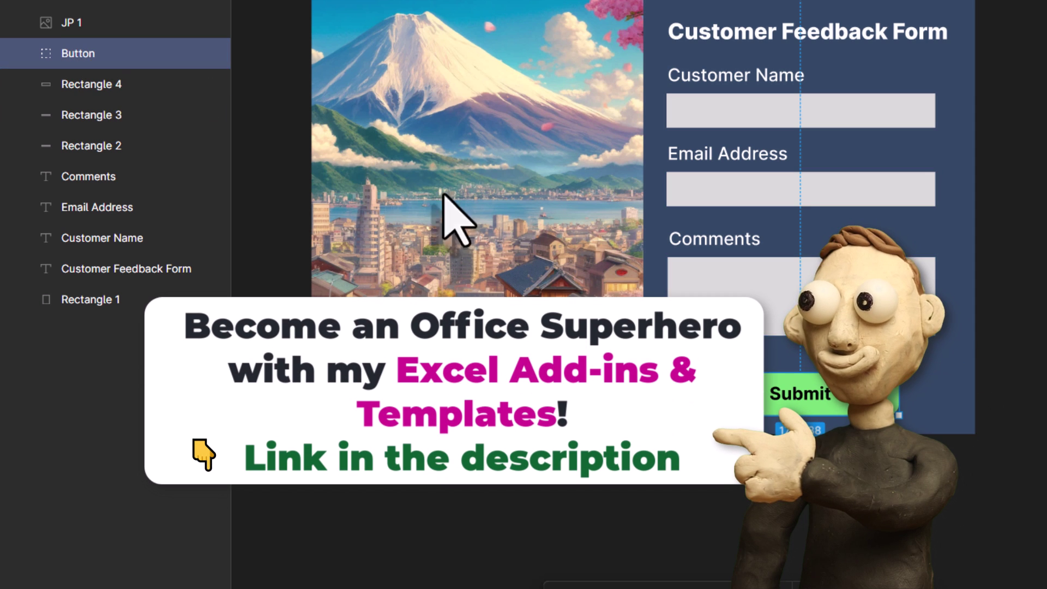
Step: Duplicate the blue background rectangle and resize the copy to 197×53 around the Submit button
{"action": "left_click", "coordinate": [948, 402]}
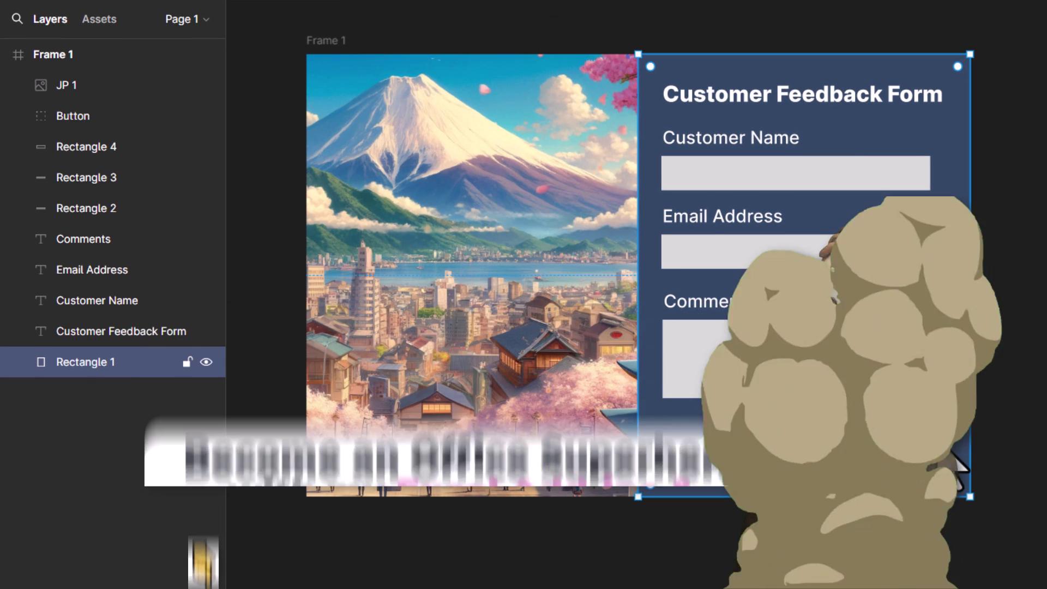
{"action": "key", "text": "ctrl+d"}
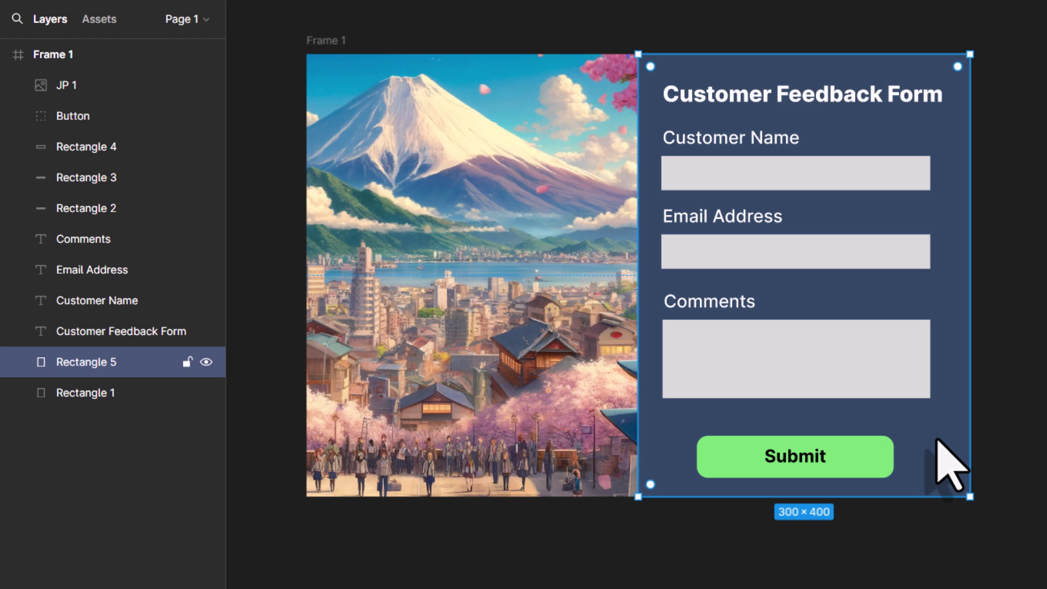
{"action": "key", "text": "ctrl+d"}
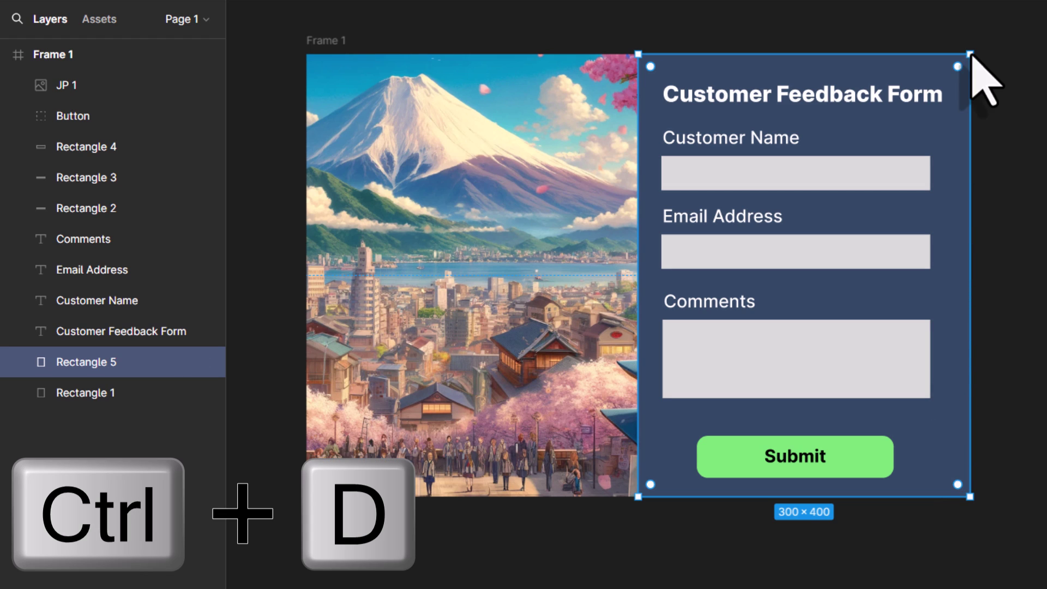
{"action": "left_click_drag", "start_coordinate": [971, 54], "coordinate": [907, 427]}
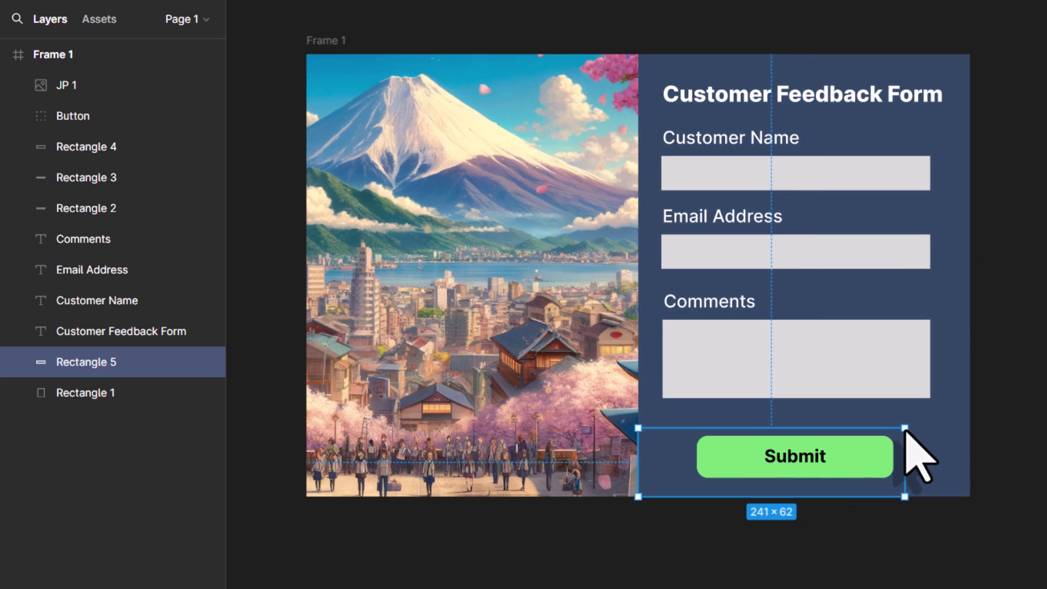
{"action": "left_click_drag", "start_coordinate": [638, 446], "coordinate": [687, 446]}
{"action": "left_click_drag", "start_coordinate": [852, 502], "coordinate": [859, 489]}
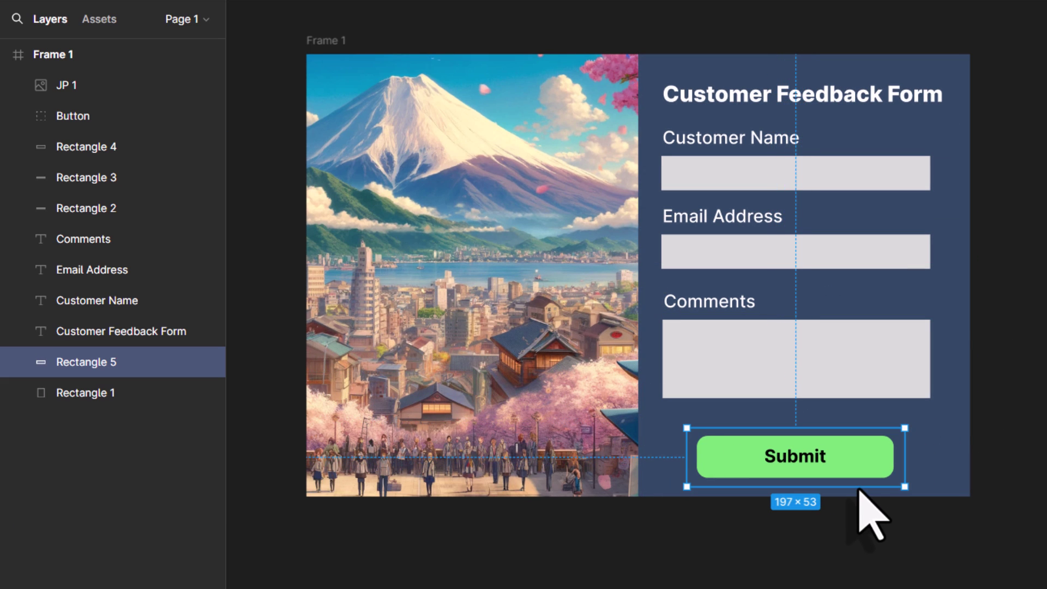
Step: Ungroup Button, regroup the Submit text with both rectangles, and name the new group Button
{"action": "left_click", "coordinate": [97, 115], "text": "shift"}
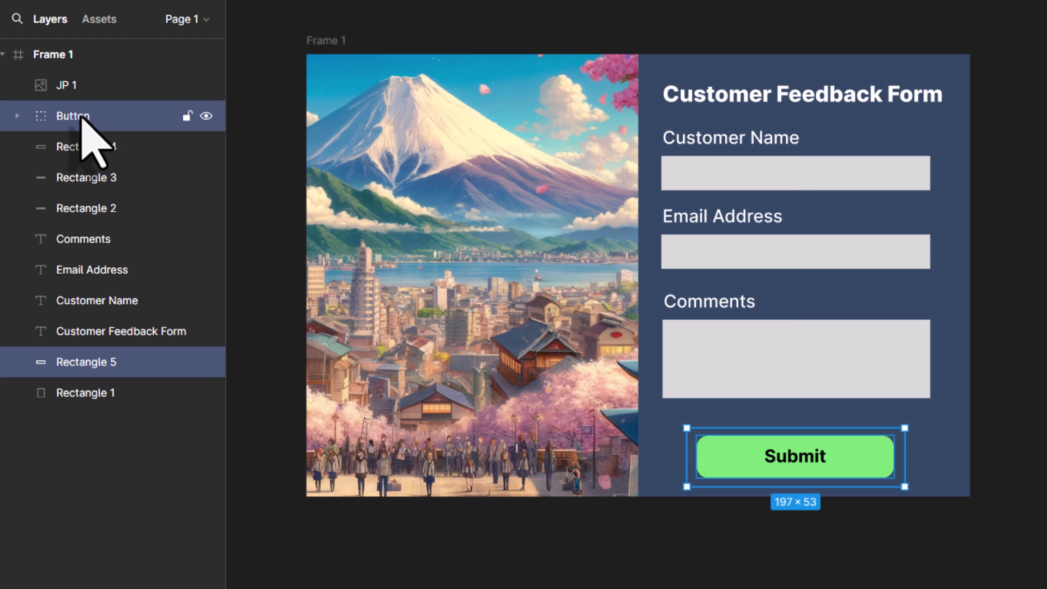
{"action": "right_click", "coordinate": [80, 117]}
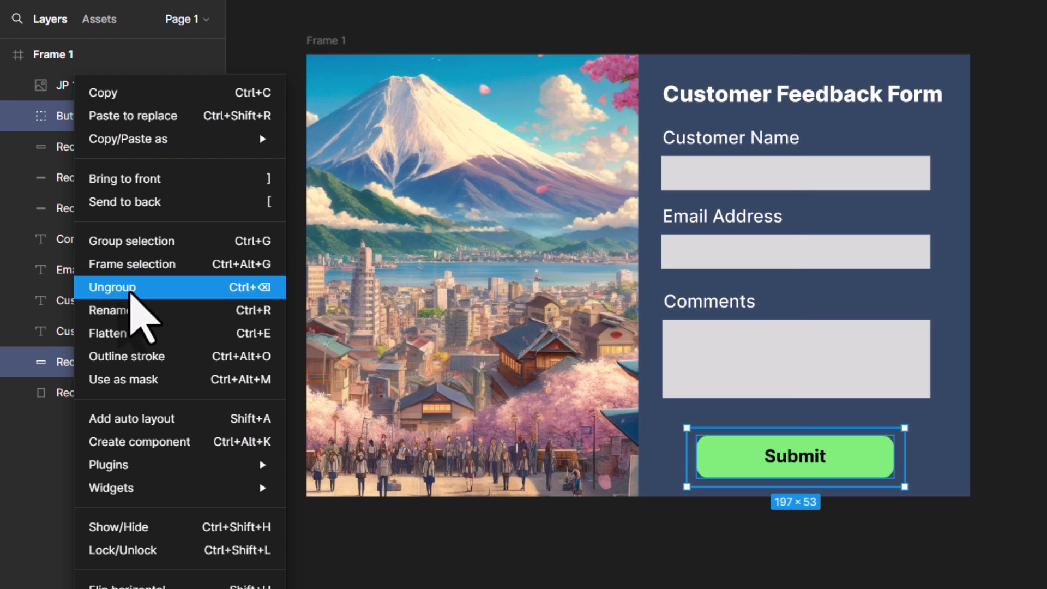
{"action": "left_click", "coordinate": [131, 289]}
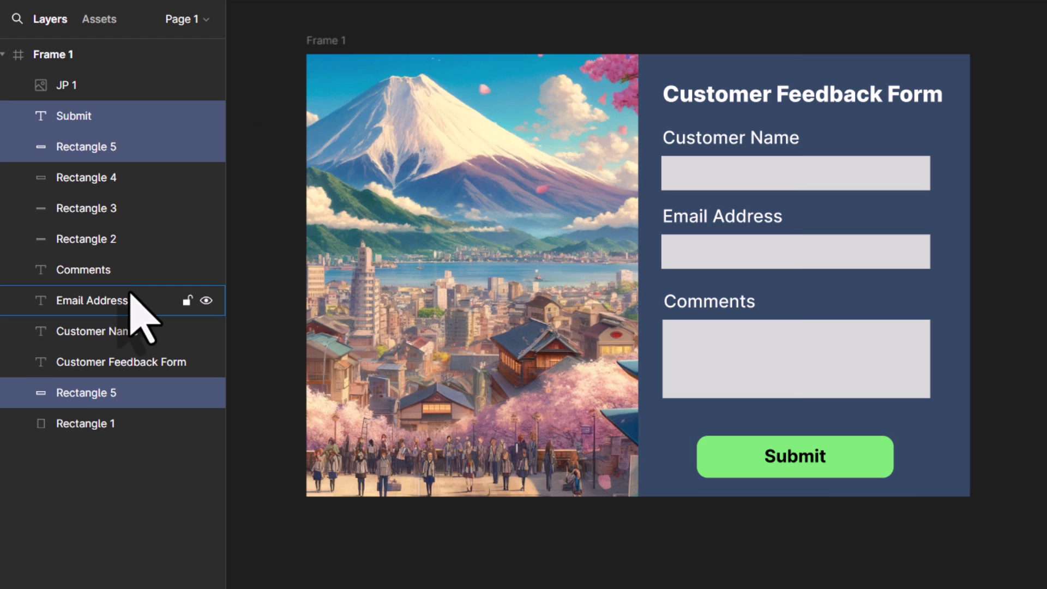
{"action": "right_click", "coordinate": [75, 117]}
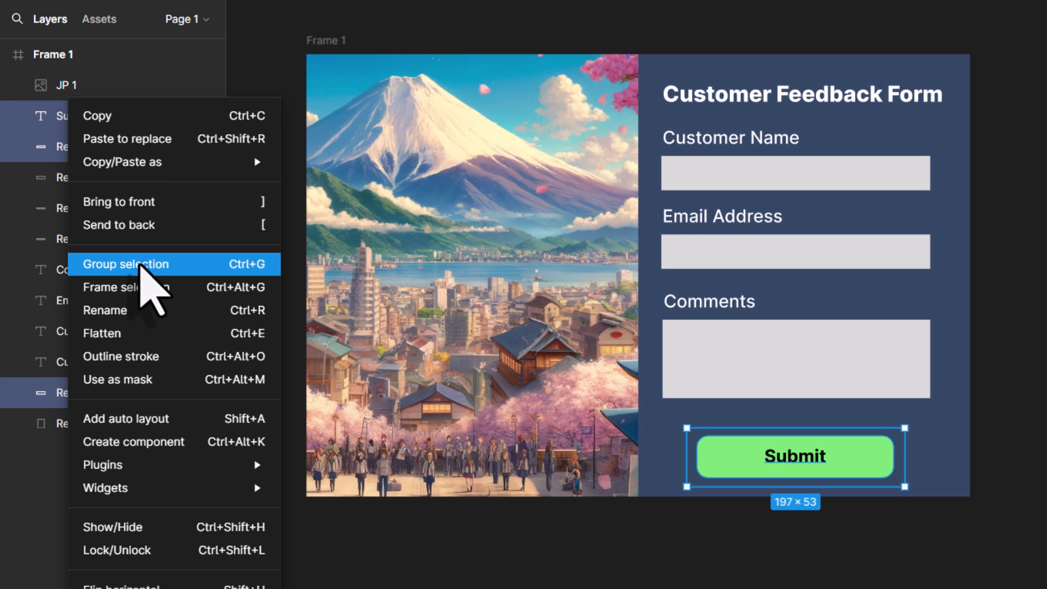
{"action": "left_click", "coordinate": [143, 266]}
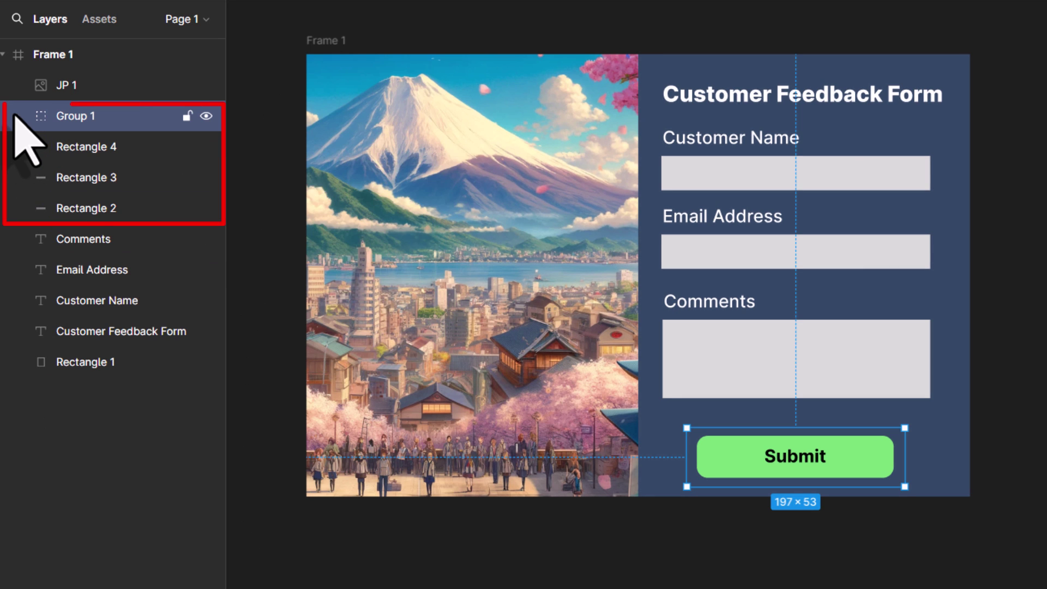
{"action": "left_click", "coordinate": [15, 116]}
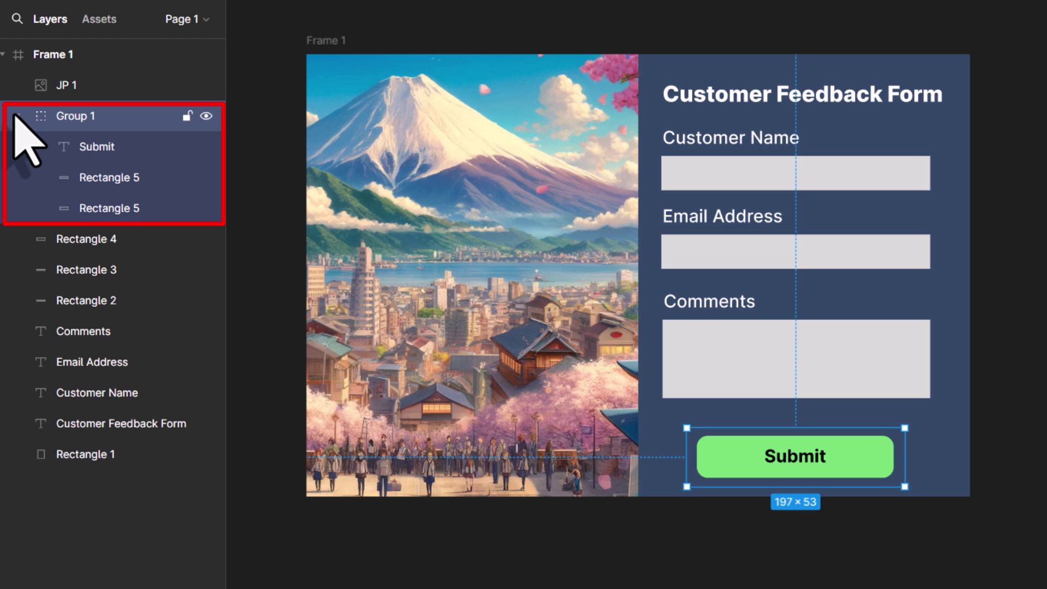
{"action": "left_click", "coordinate": [15, 117]}
{"action": "double_click", "coordinate": [93, 124]}
{"action": "type", "text": "Button"}
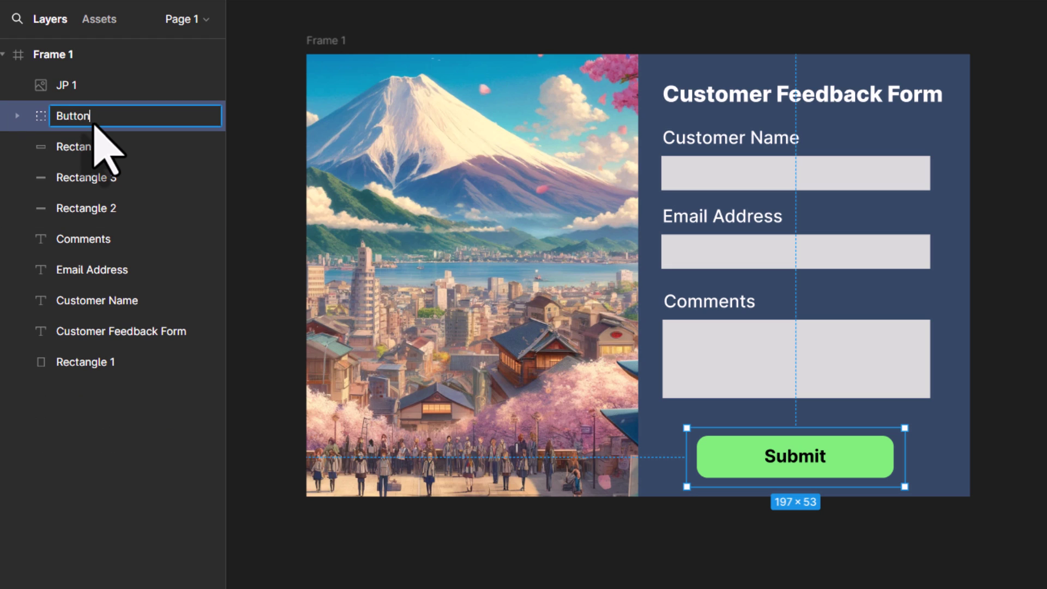
{"action": "key", "text": "Return"}
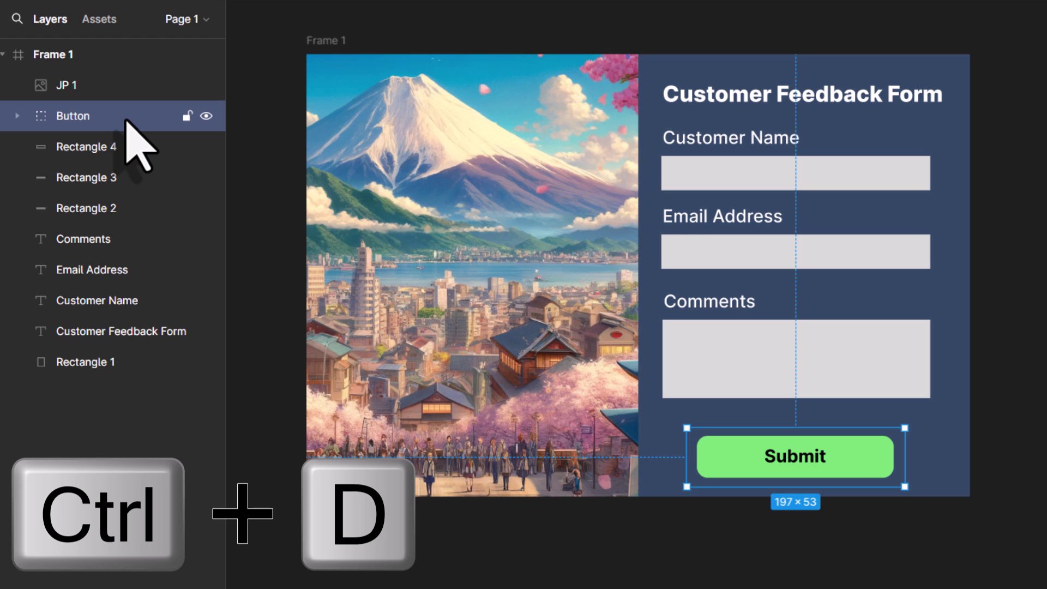
Step: Duplicate the Button group and rename the copy ButtonHover
{"action": "key", "text": "ctrl+d"}
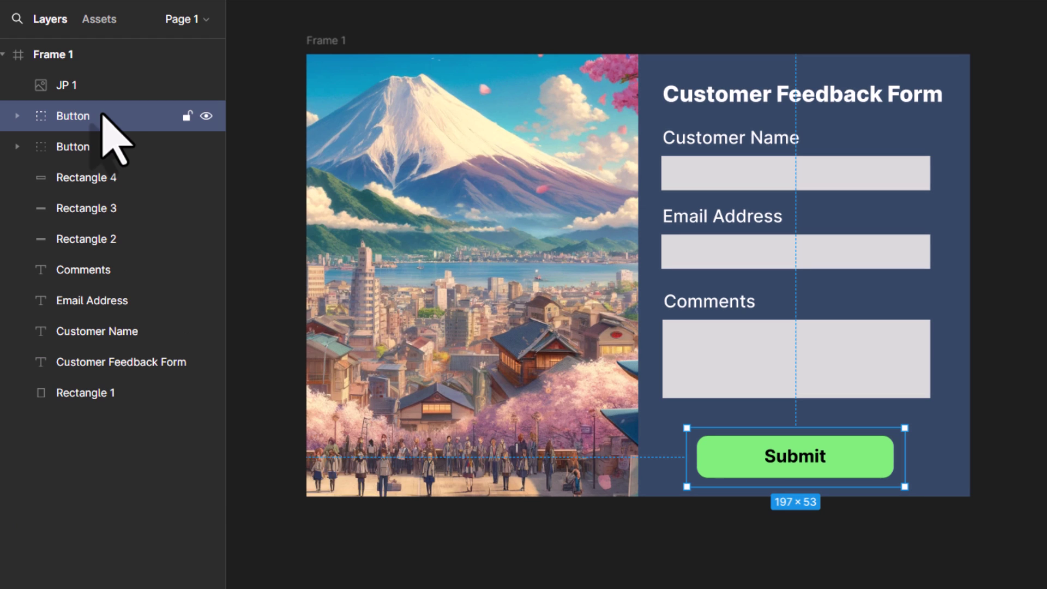
{"action": "double_click", "coordinate": [103, 116]}
{"action": "type", "text": "Hover"}
{"action": "key", "text": "Return"}
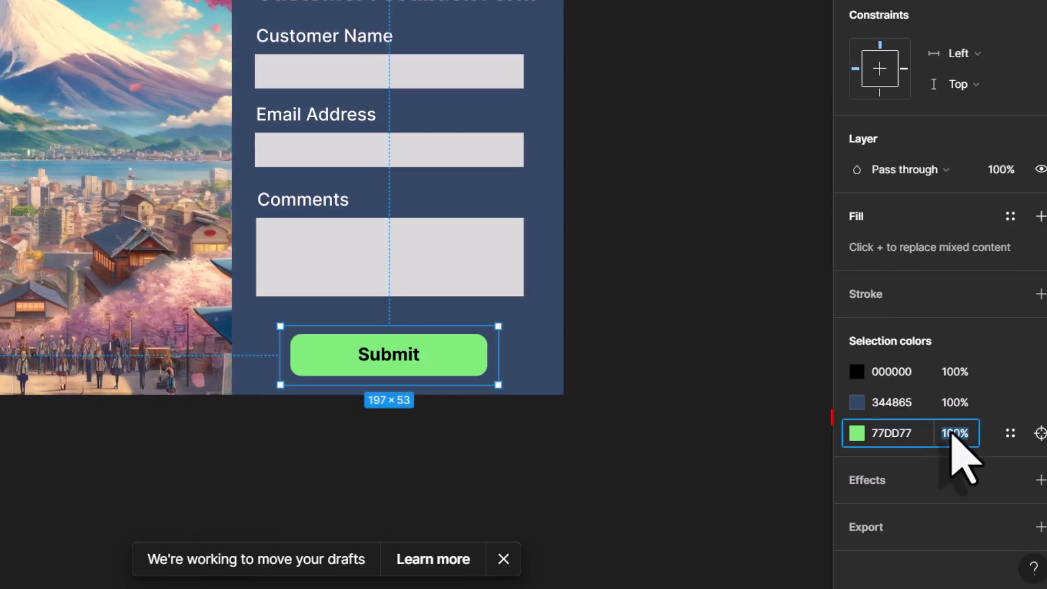
Step: Set the ButtonHover group's green 77DD77 fill to 80% opacity
{"action": "left_click", "coordinate": [955, 433]}
{"action": "type", "text": "80"}
{"action": "key", "text": "Return"}
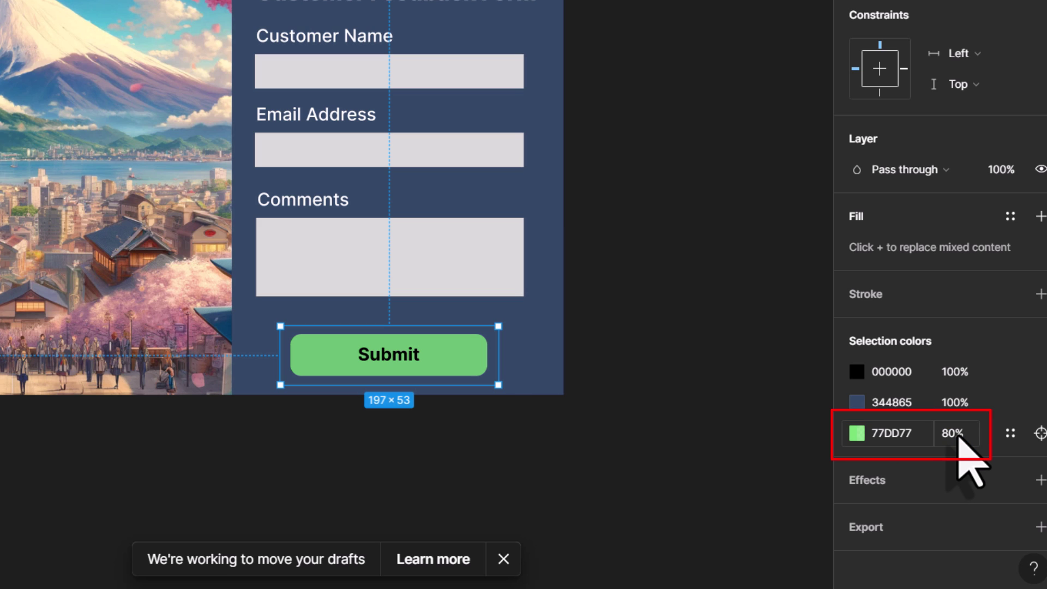
{"action": "left_click", "coordinate": [772, 380]}
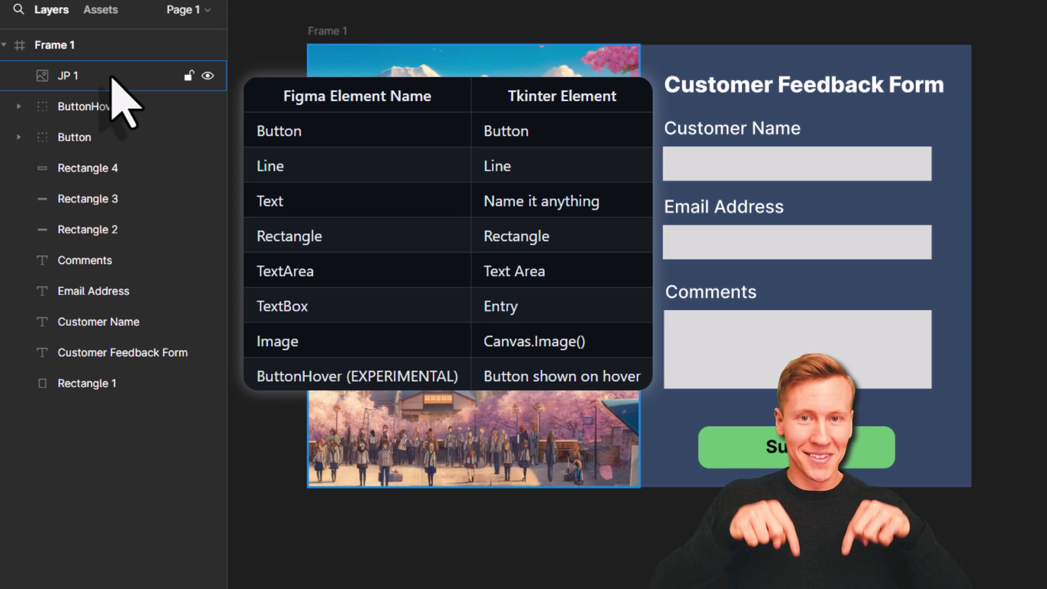
Step: Rename the JP 1 image layer to Image and the comments box layer to TextArea
{"action": "double_click", "coordinate": [103, 76]}
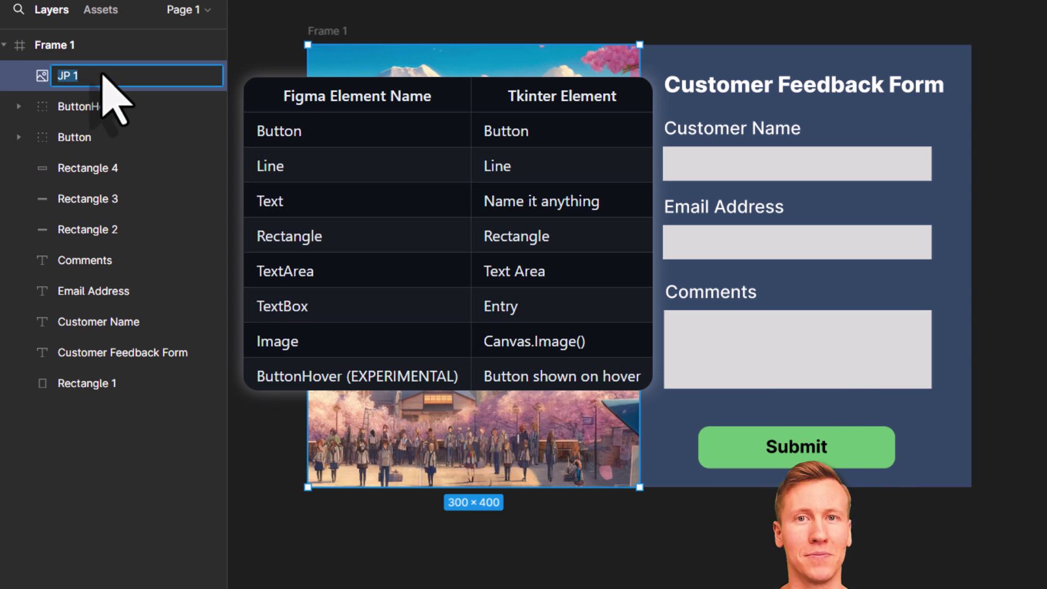
{"action": "type", "text": "Image"}
{"action": "key", "text": "Return"}
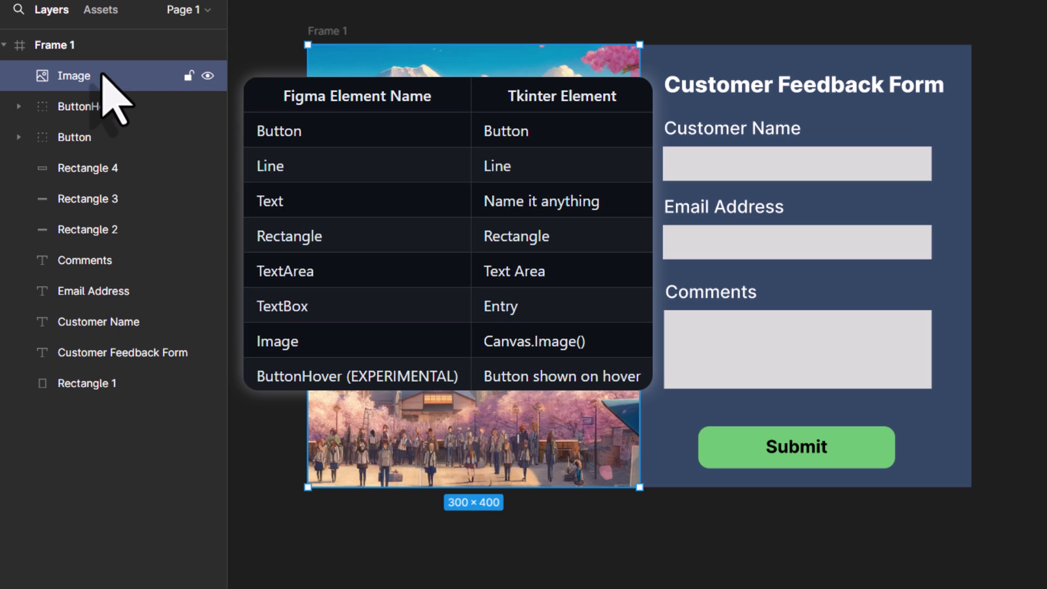
{"action": "double_click", "coordinate": [93, 167]}
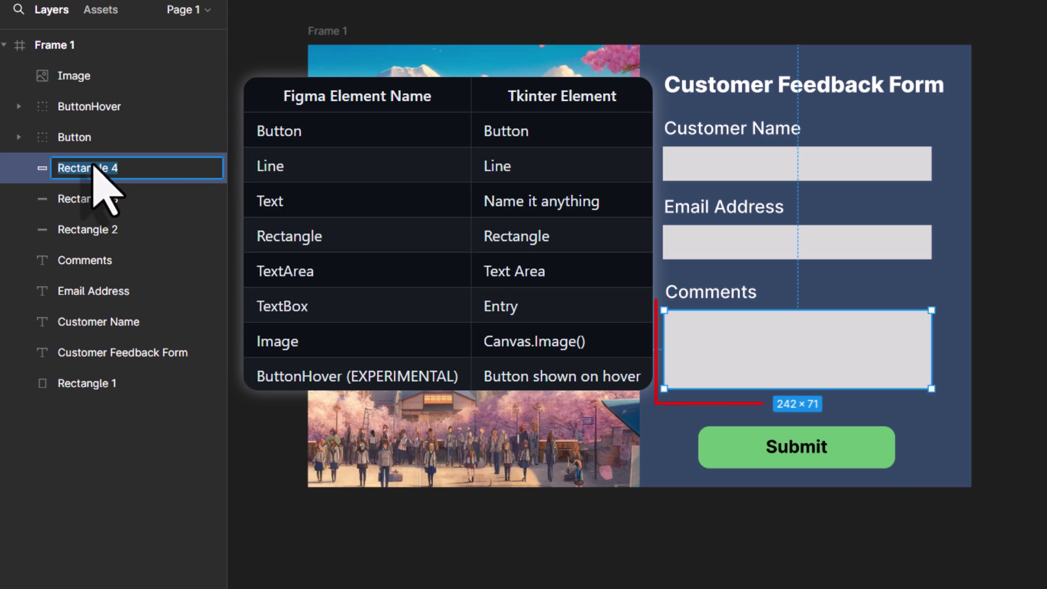
{"action": "type", "text": "TextArea"}
{"action": "left_click", "coordinate": [126, 203]}
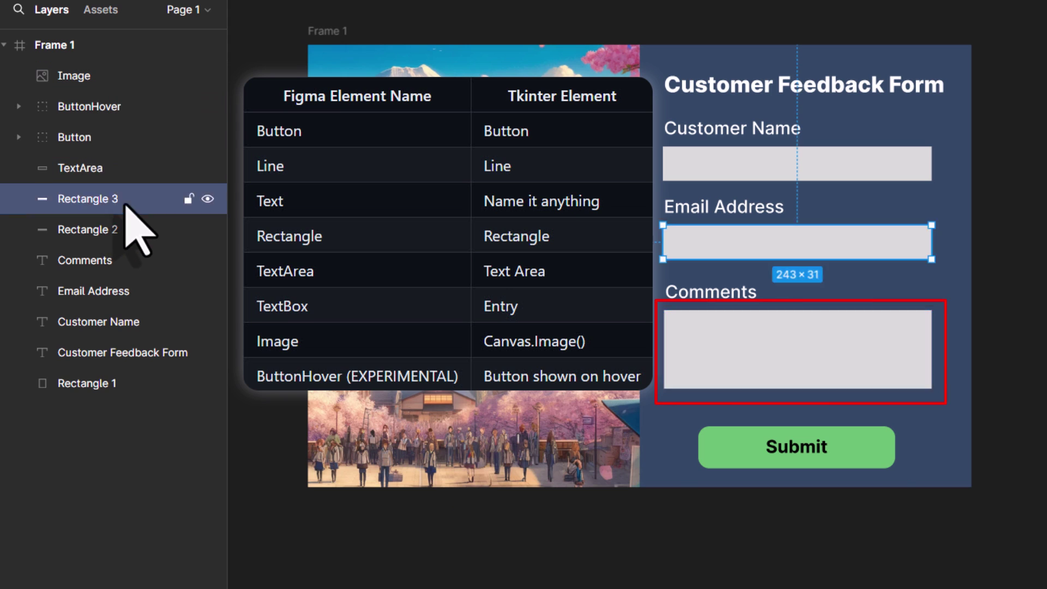
Step: Rename both the email address and customer name box layers to TextBox
{"action": "double_click", "coordinate": [125, 202]}
{"action": "type", "text": "TextBox"}
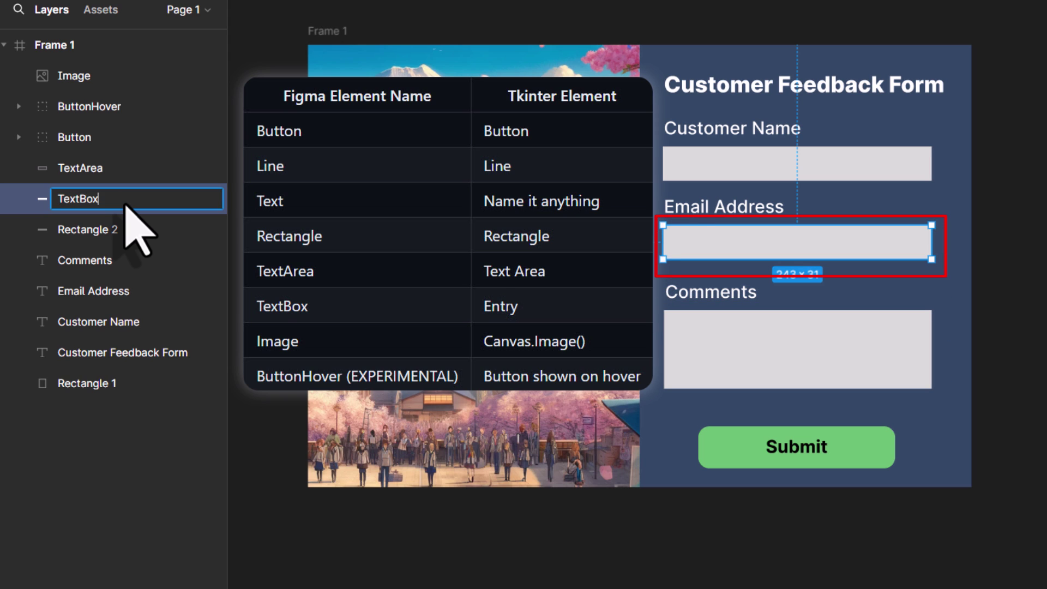
{"action": "key", "text": "Return"}
{"action": "left_click", "coordinate": [122, 231]}
{"action": "double_click", "coordinate": [121, 231]}
{"action": "type", "text": "Text"}
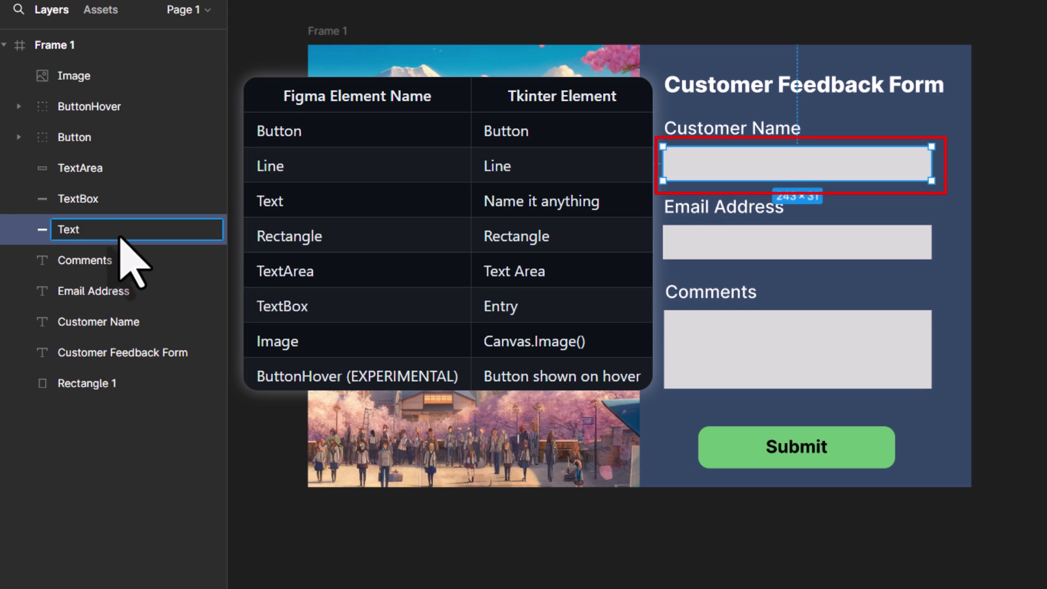
{"action": "type", "text": "Box"}
{"action": "key", "text": "Return"}
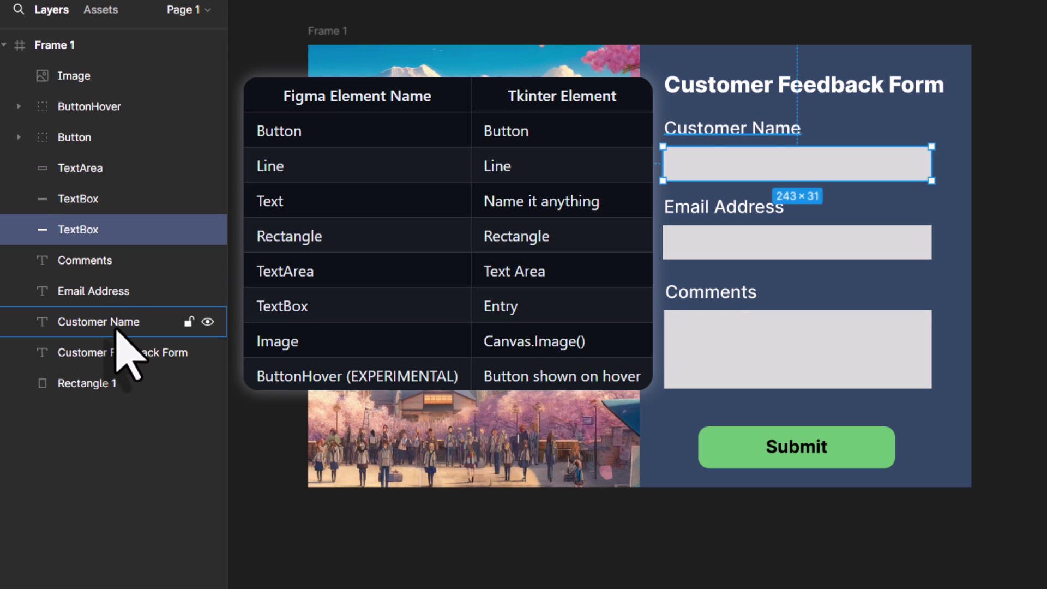
Step: Rename the Rectangle 1 background layer to Rectangle
{"action": "left_click", "coordinate": [121, 383]}
{"action": "double_click", "coordinate": [126, 384]}
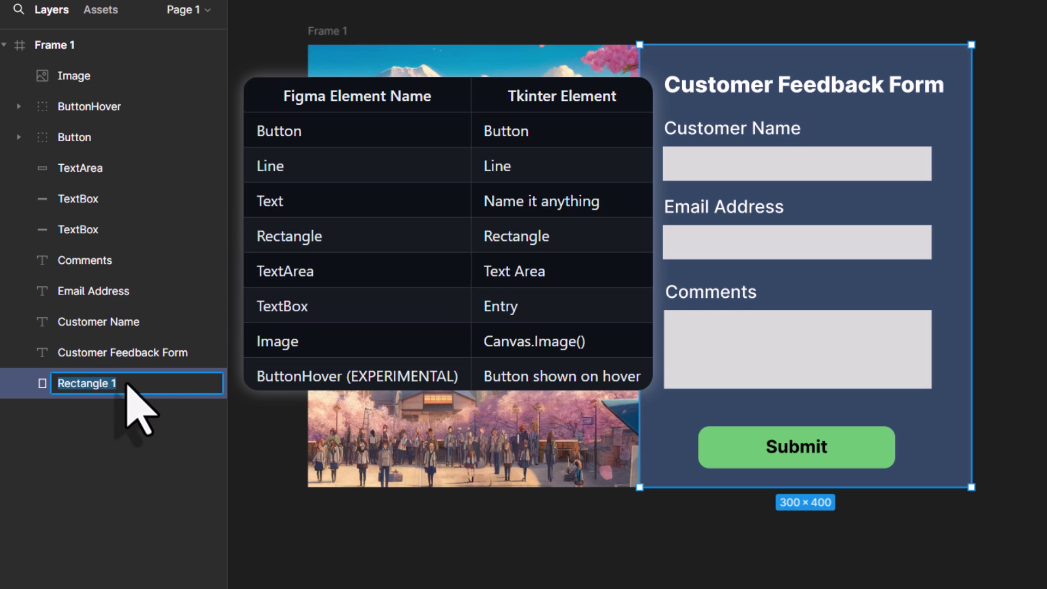
{"action": "left_click", "coordinate": [129, 386]}
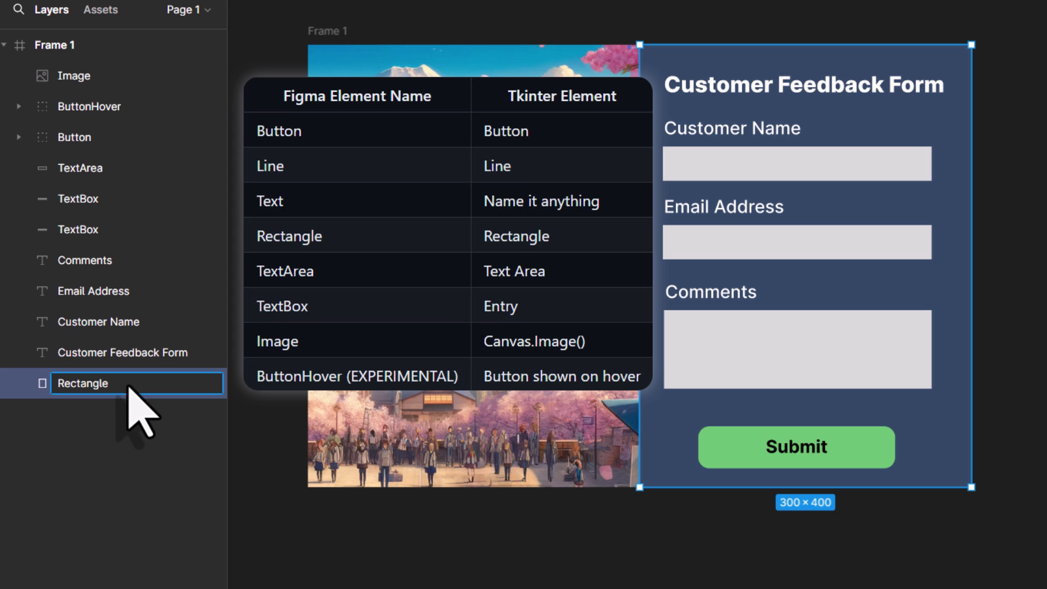
{"action": "key", "text": "Return"}
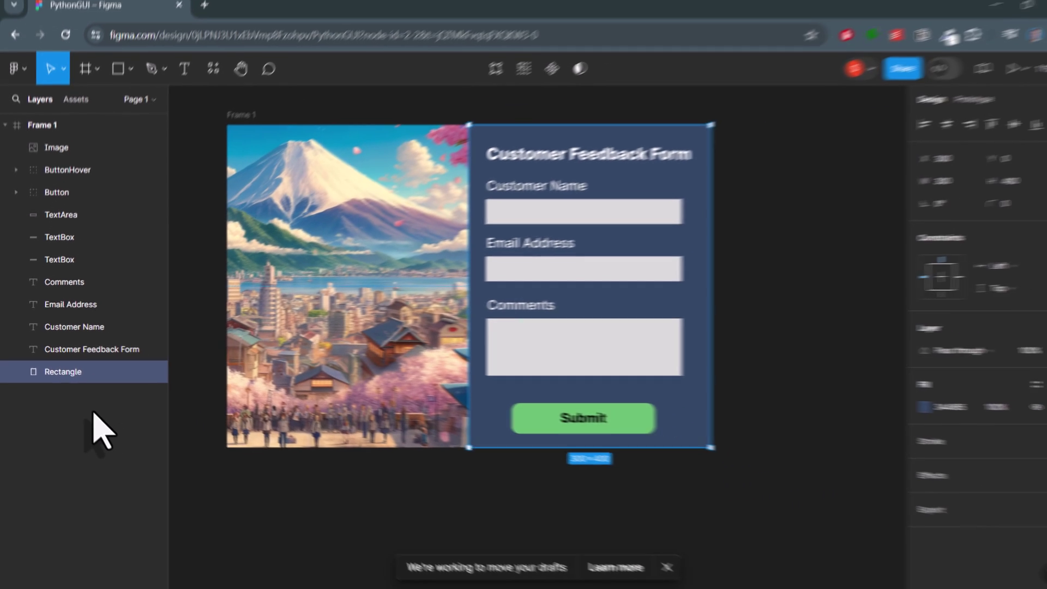
Step: Copy the HTTPS clone URL from the repository's green Code button, then minimise the browser
{"action": "left_click", "coordinate": [101, 431]}
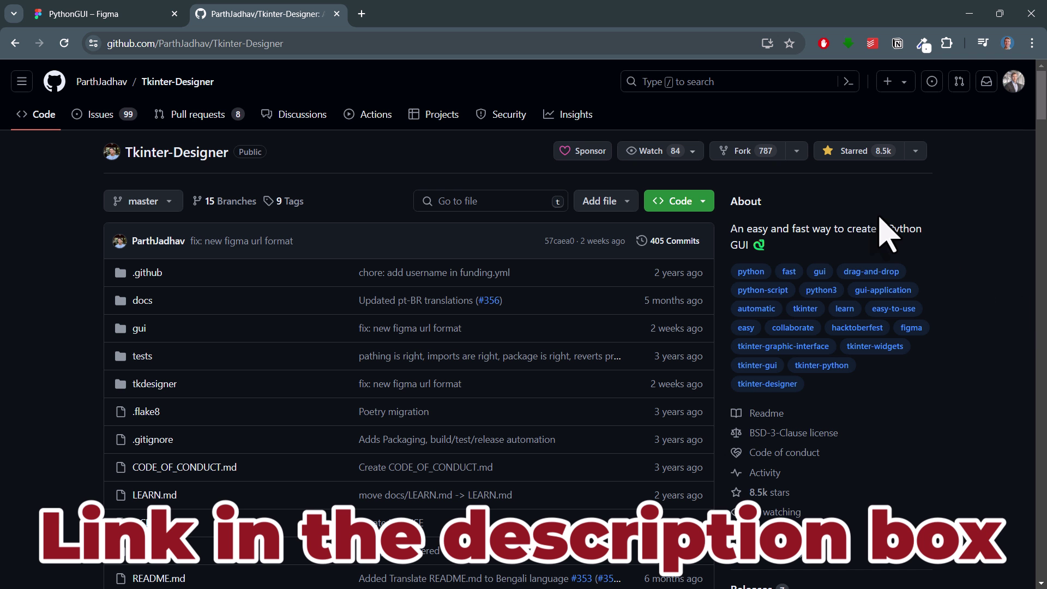
{"action": "left_click", "coordinate": [703, 202]}
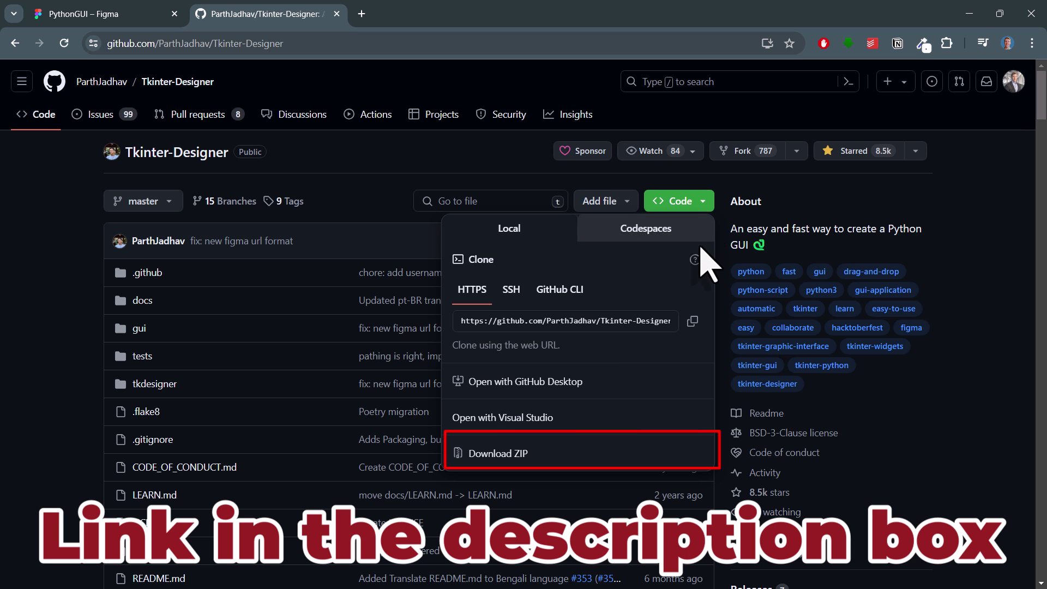
{"action": "left_click", "coordinate": [693, 321]}
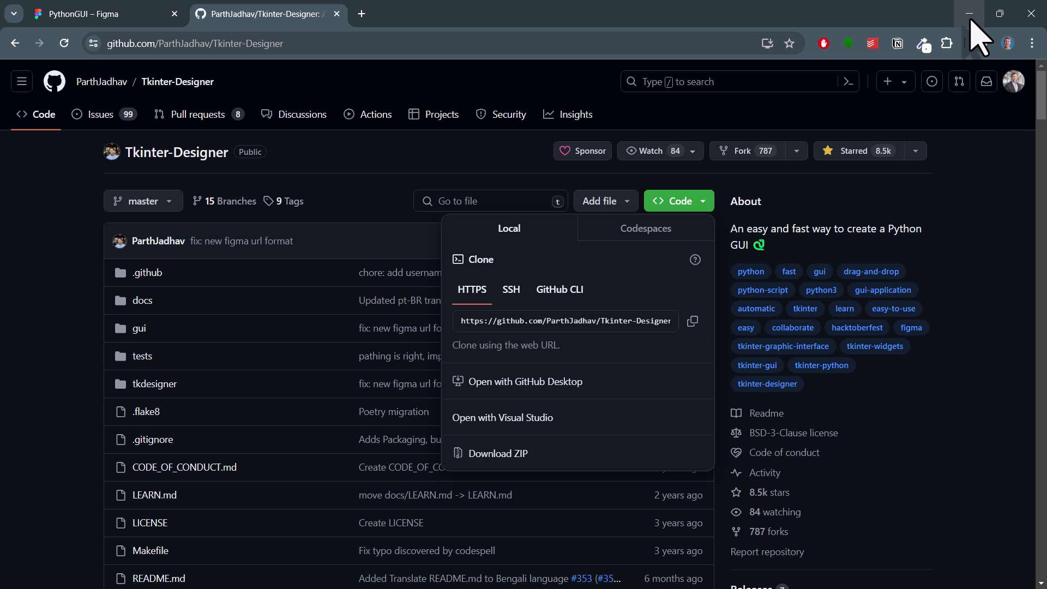
{"action": "left_click", "coordinate": [972, 21]}
Step: From a desktop terminal, run git clone with the pasted Tkinter-Designer URL and open the new folder
{"action": "right_click", "coordinate": [479, 262]}
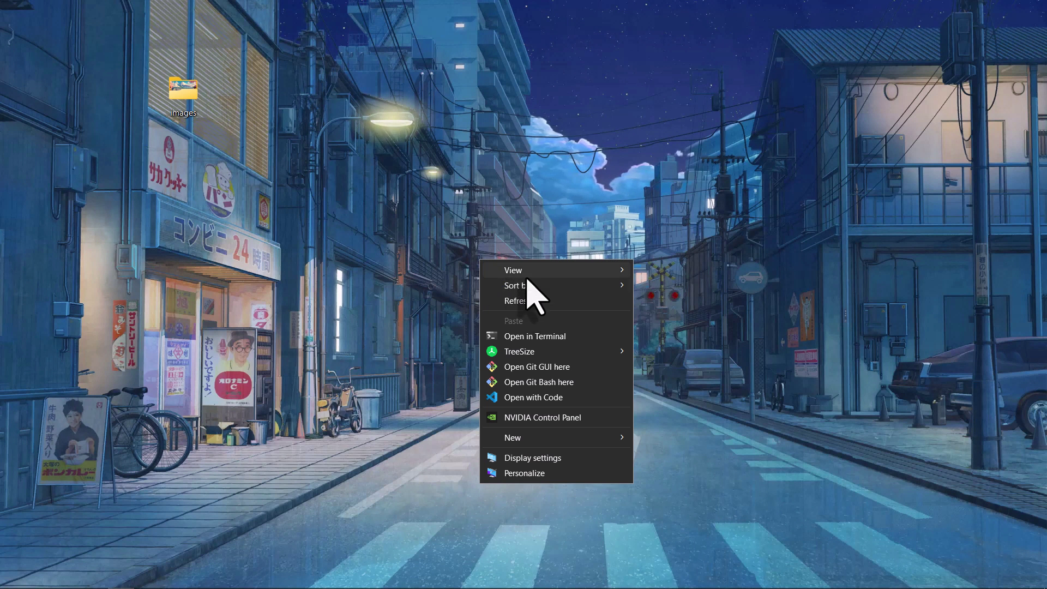
{"action": "left_click", "coordinate": [535, 336]}
{"action": "type", "text": "git clone"}
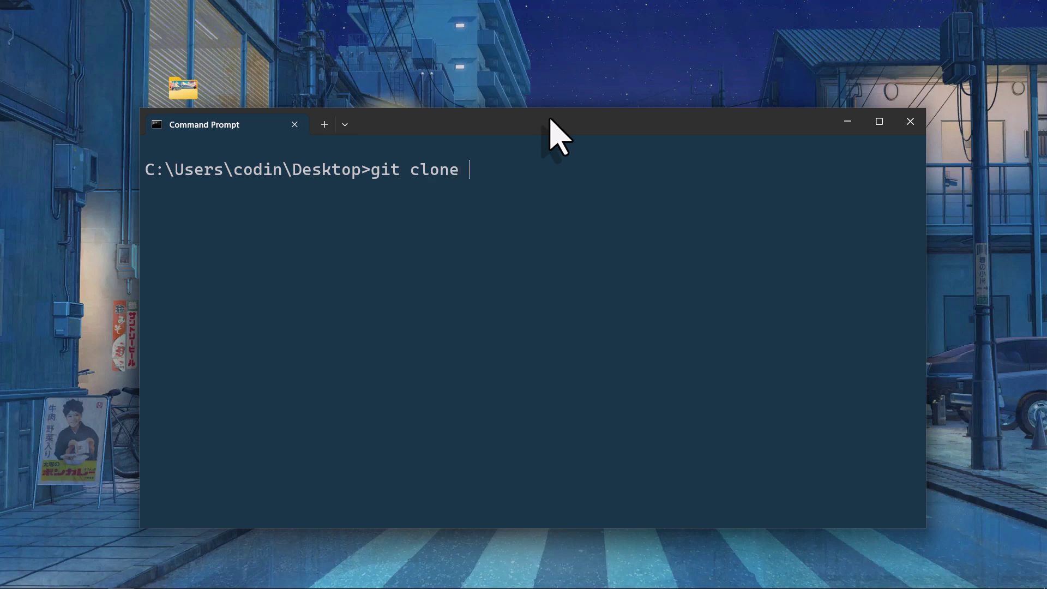
{"action": "key", "text": "ctrl+v"}
{"action": "key", "text": "Return"}
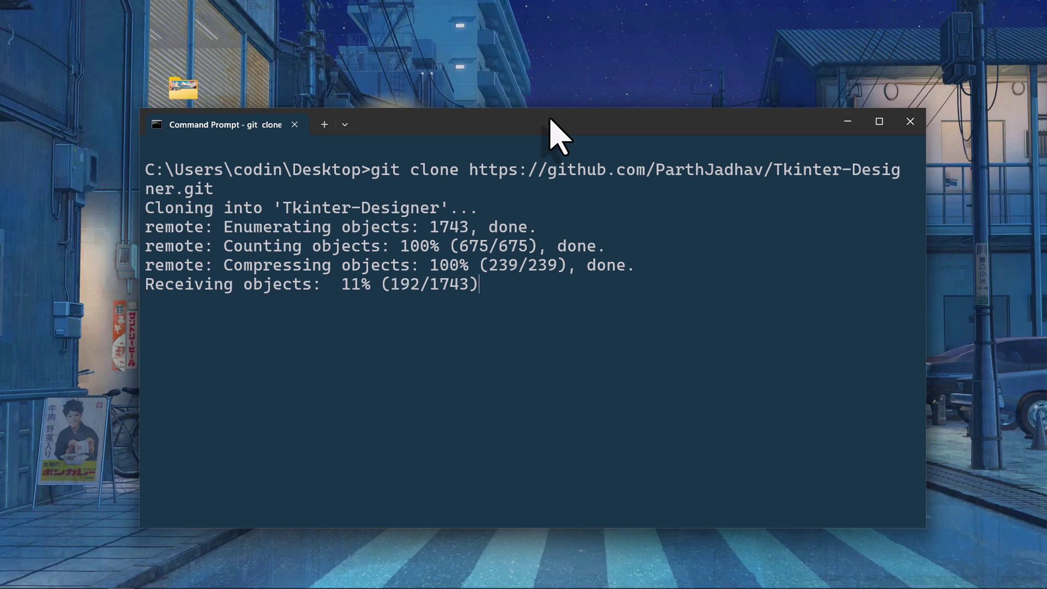
{"action": "left_click", "coordinate": [848, 121]}
{"action": "double_click", "coordinate": [505, 227]}
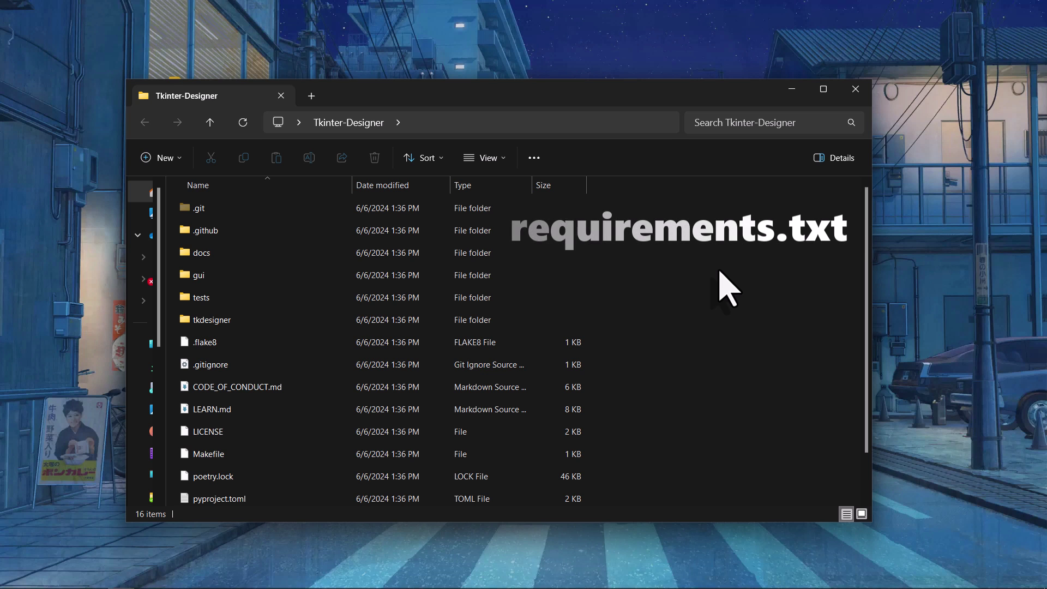
{"action": "key", "text": "alt+Tab"}
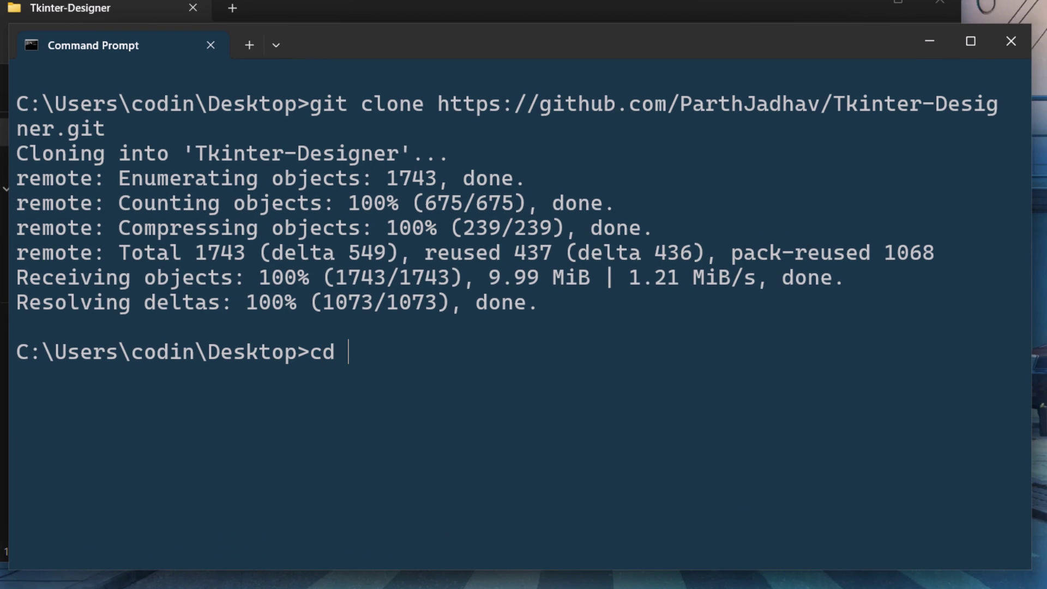
Step: Move into Tkinter-Designer, create a virtual environment named venv, and activate it
{"action": "type", "text": "in"}
{"action": "key", "text": "Tab"}
{"action": "key", "text": "Return"}
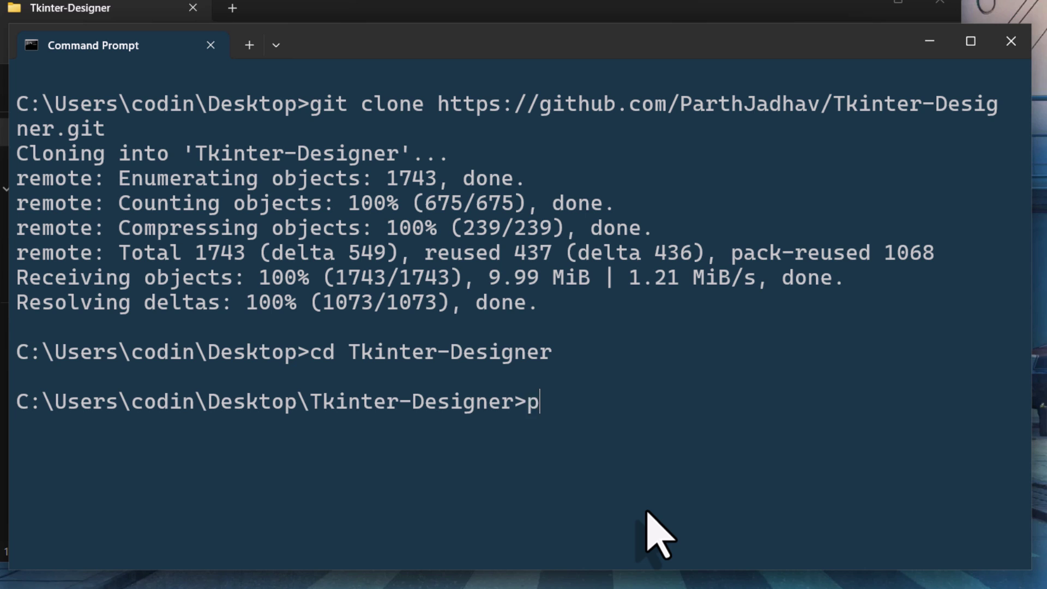
{"action": "type", "text": "ython -"}
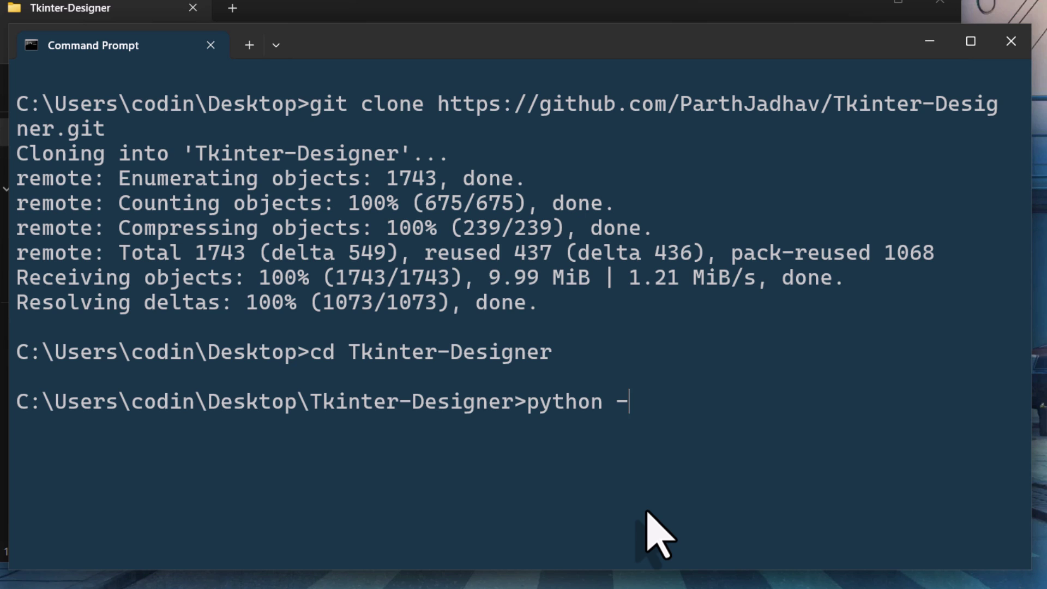
{"action": "type", "text": "m venv venv"}
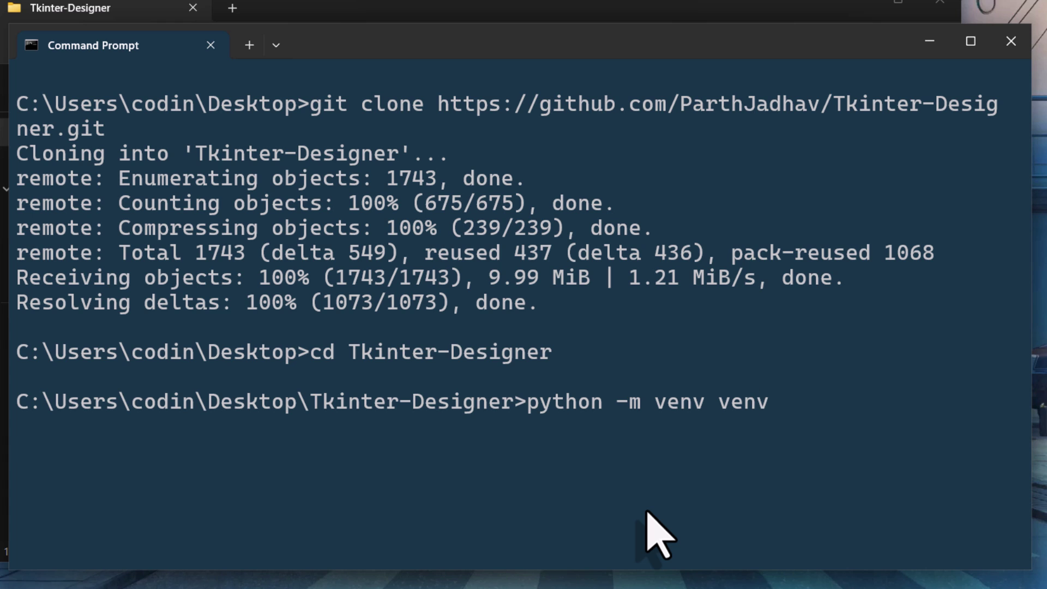
{"action": "key", "text": "Return"}
{"action": "type", "text": "venv\\S"}
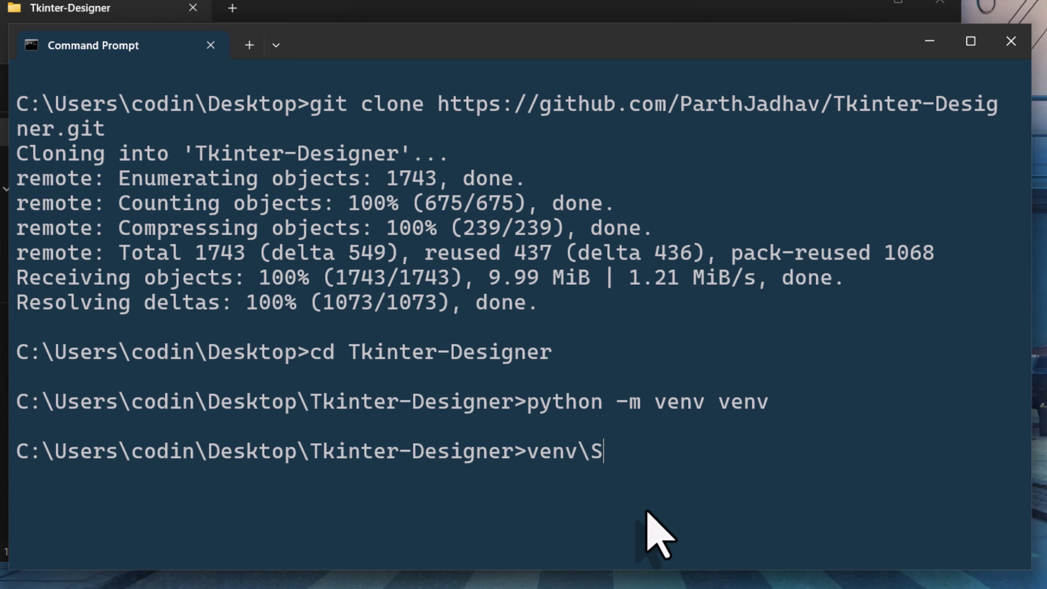
{"action": "type", "text": "cripts\\activate"}
{"action": "key", "text": "Return"}
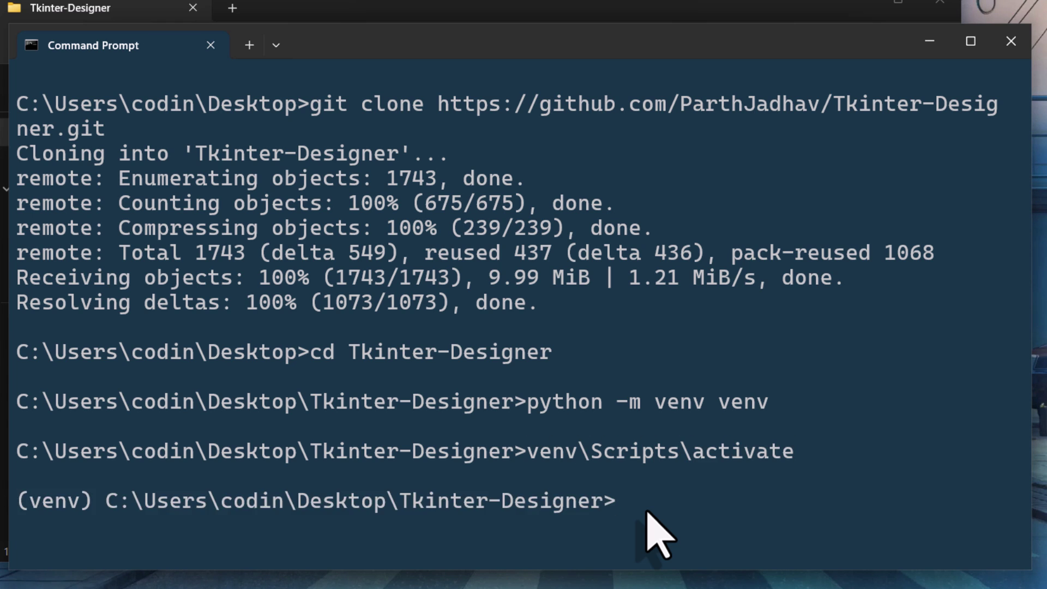
Step: Install the packages from requirements.txt with pip and open the folder in VS Code with 'code .'
{"action": "type", "text": "pip instal"}
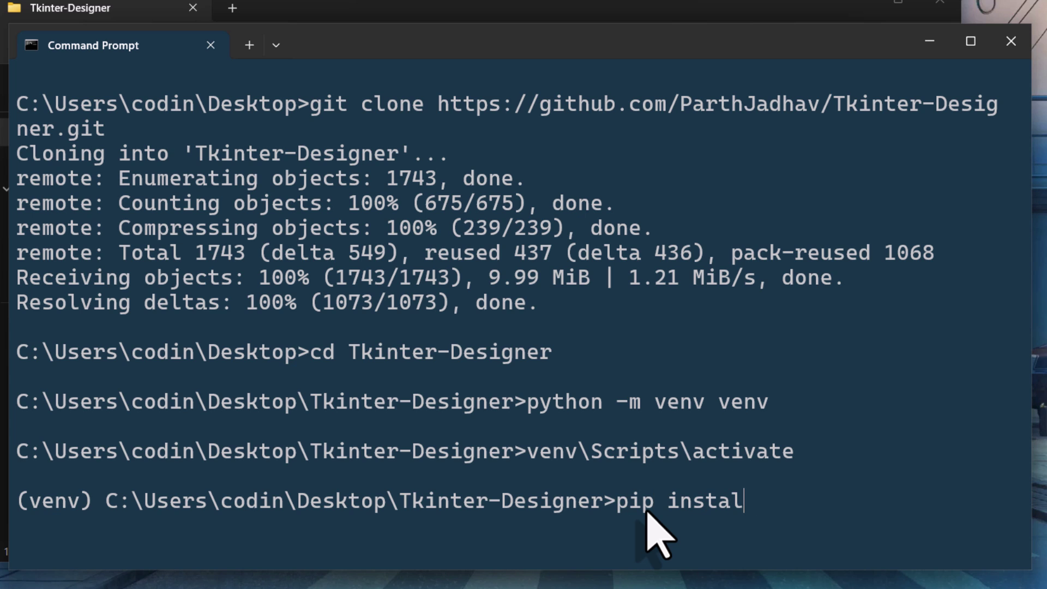
{"action": "type", "text": "l -r requirements.txt"}
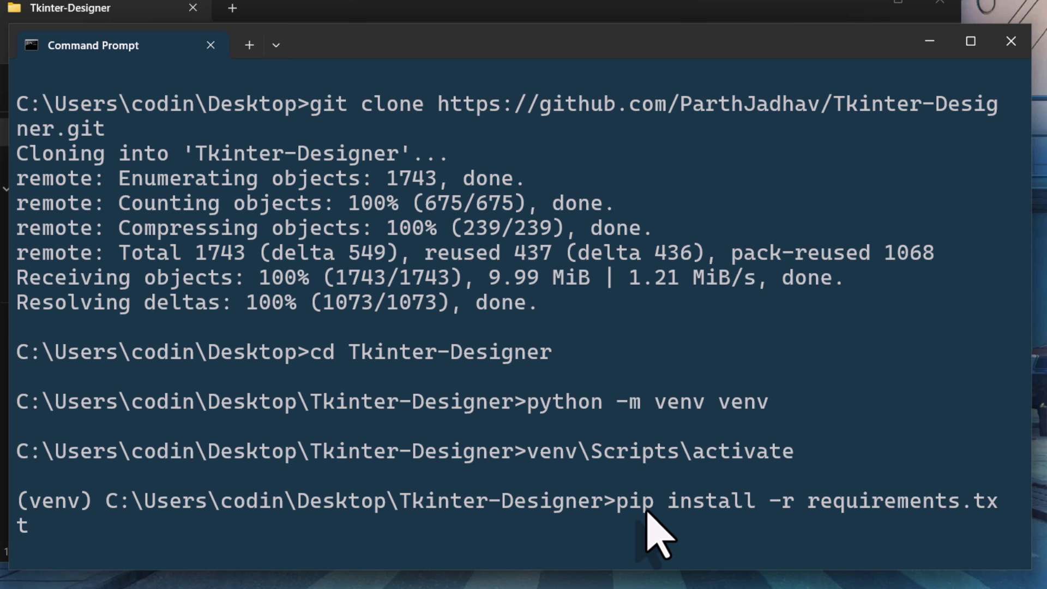
{"action": "key", "text": "Return"}
{"action": "type", "text": "c"}
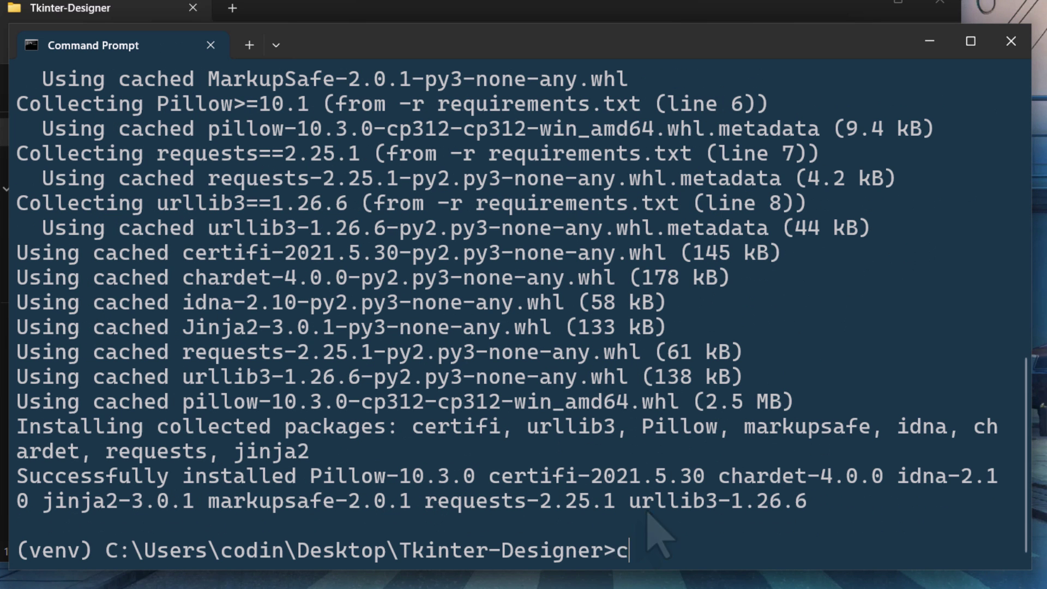
{"action": "type", "text": "ode ."}
{"action": "key", "text": "Return"}
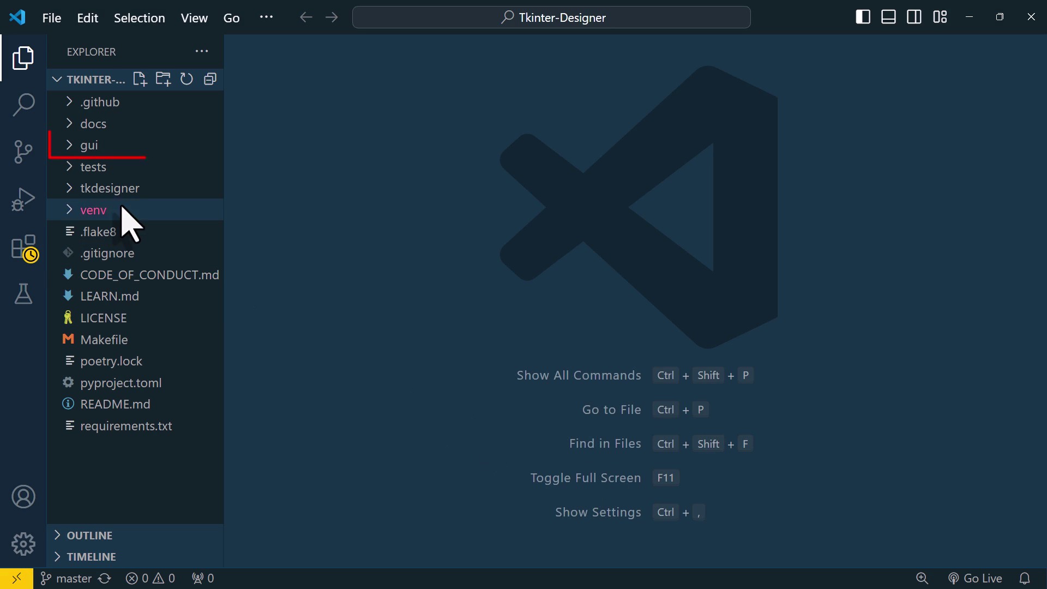
Step: Open gui/gui.py in the editor and run it as a Python file
{"action": "left_click", "coordinate": [76, 149]}
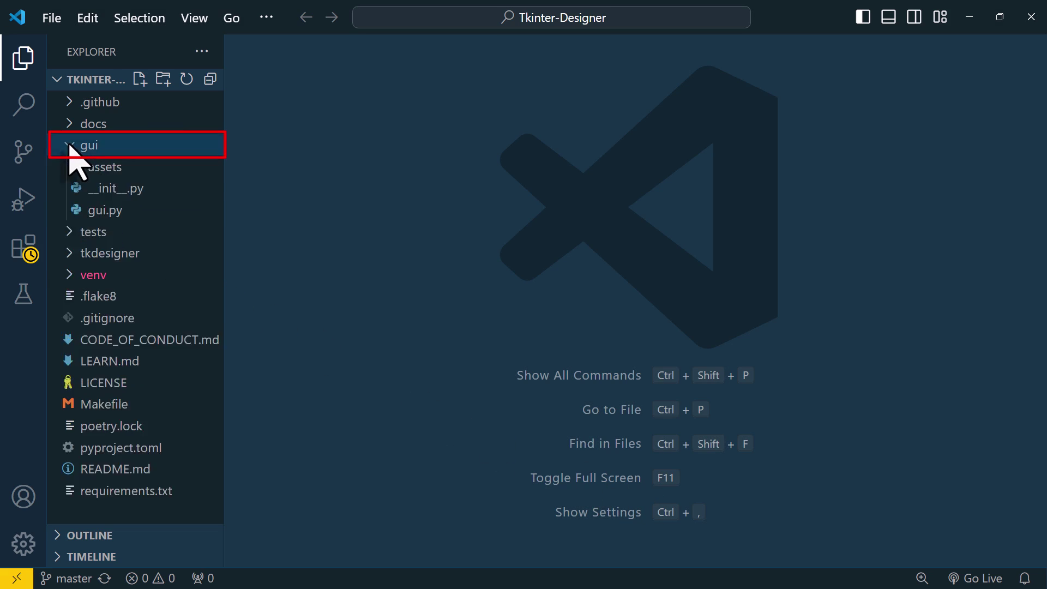
{"action": "left_click", "coordinate": [125, 212]}
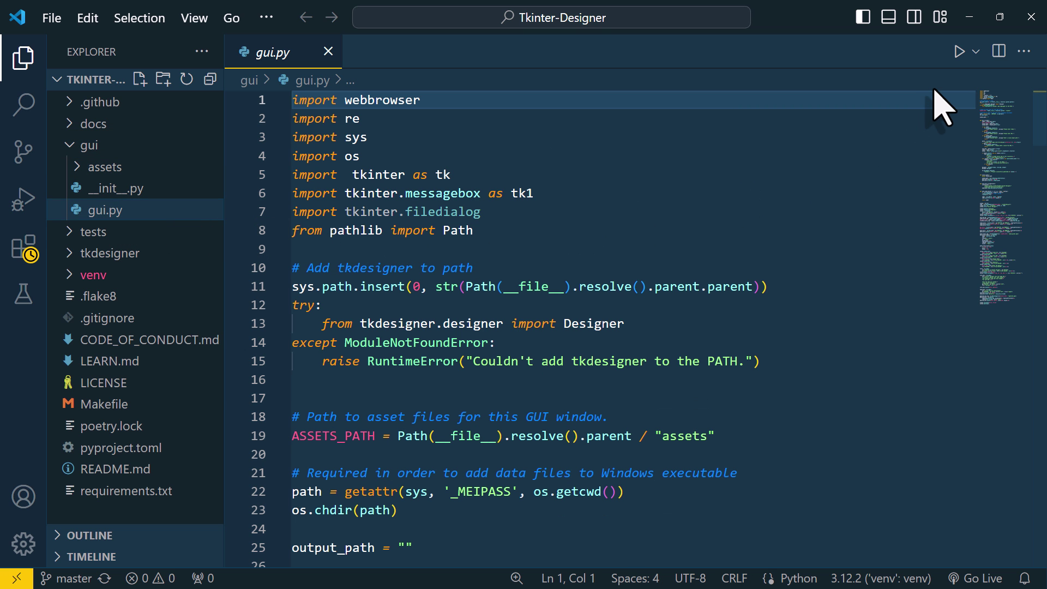
{"action": "left_click", "coordinate": [959, 52]}
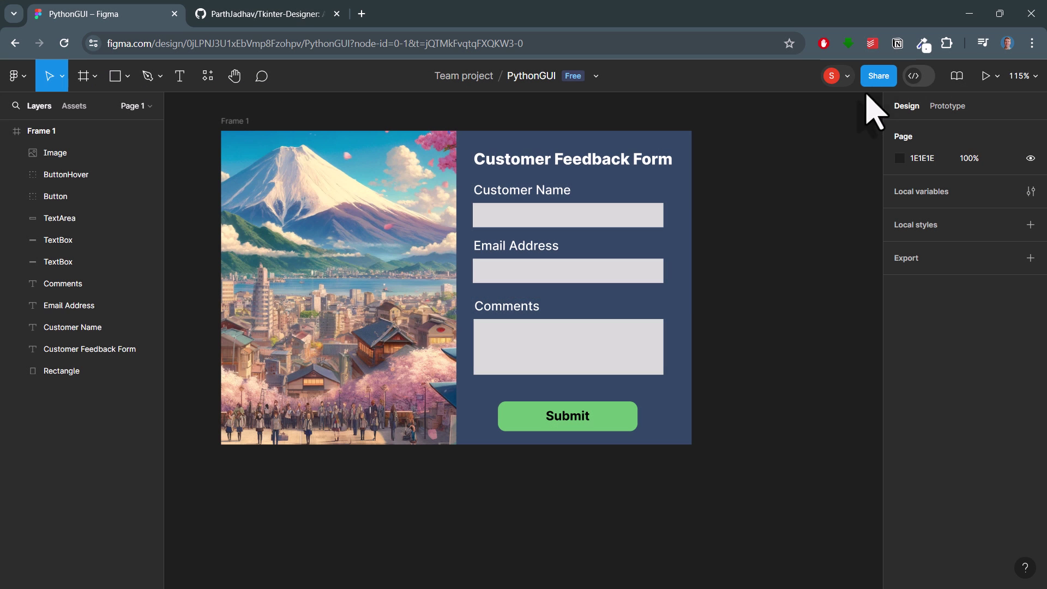
Step: Copy the link from Figma's Share menu and paste it into Tkinter Designer's File URL box
{"action": "left_click", "coordinate": [879, 77]}
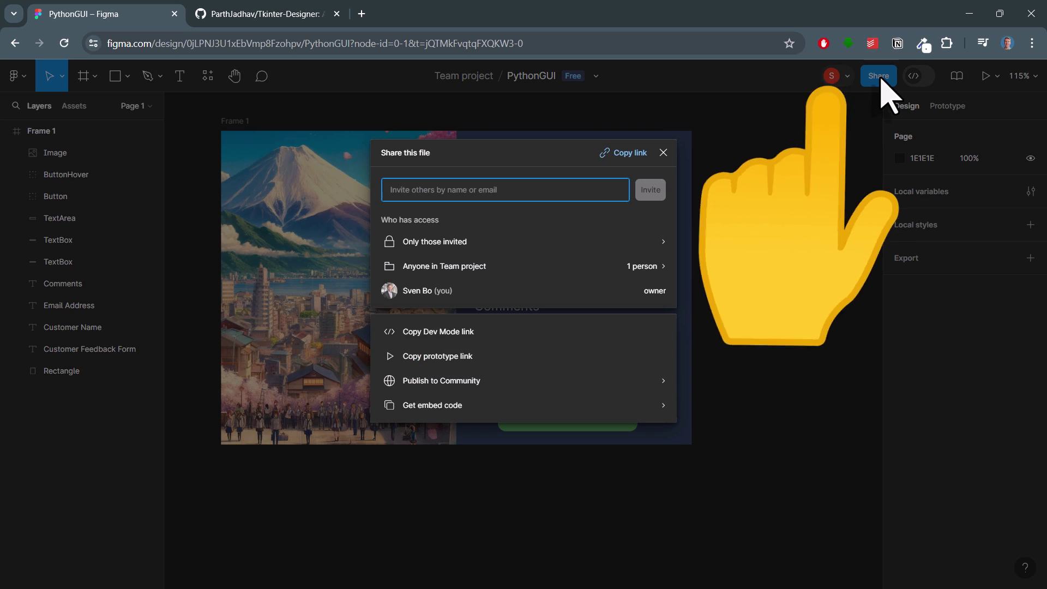
{"action": "left_click", "coordinate": [630, 154]}
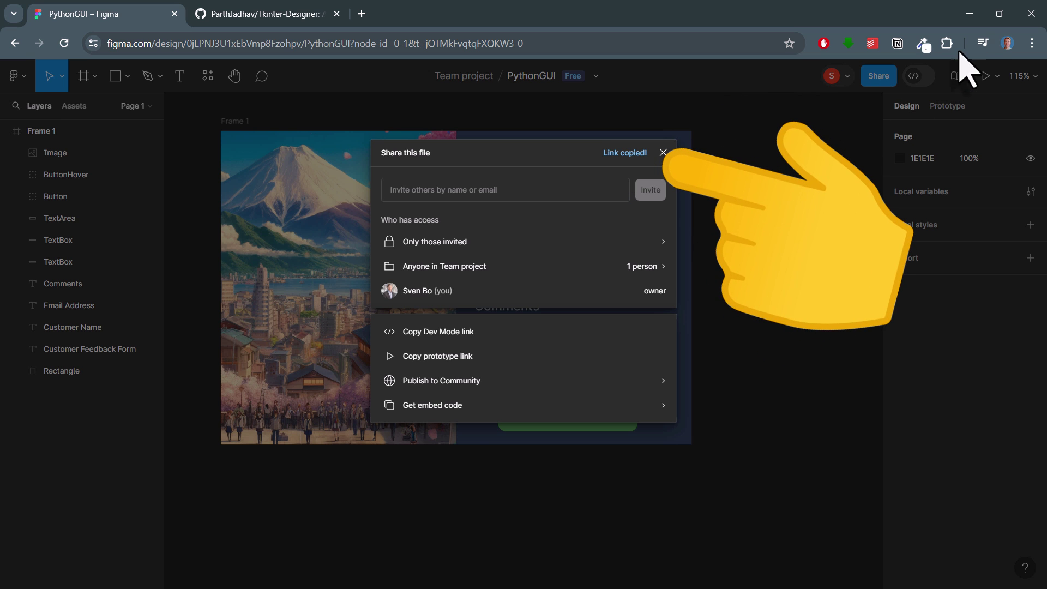
{"action": "left_click", "coordinate": [969, 13]}
{"action": "left_click", "coordinate": [599, 261]}
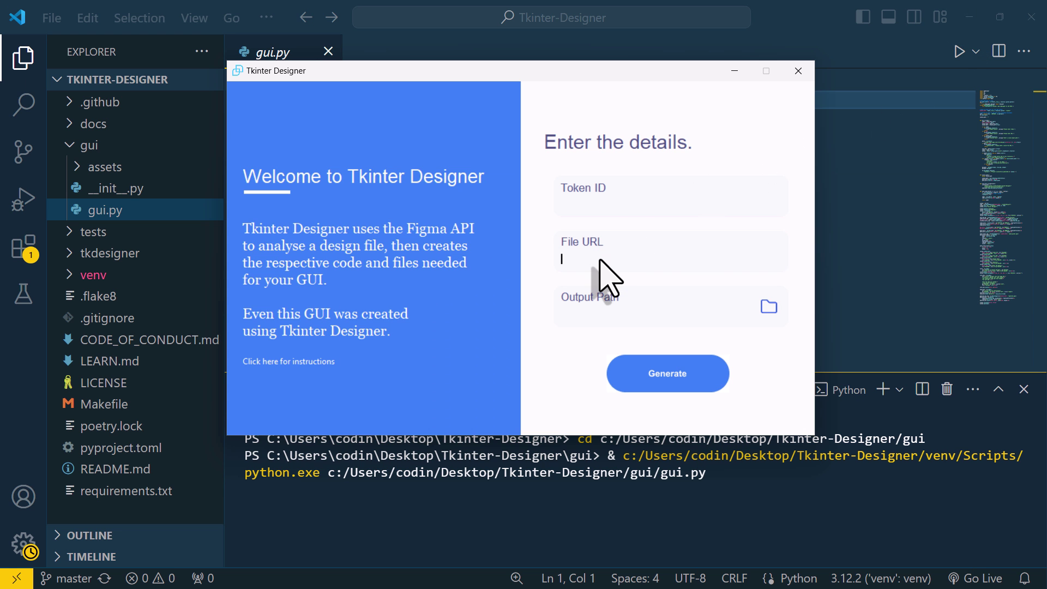
{"action": "key", "text": "ctrl+v"}
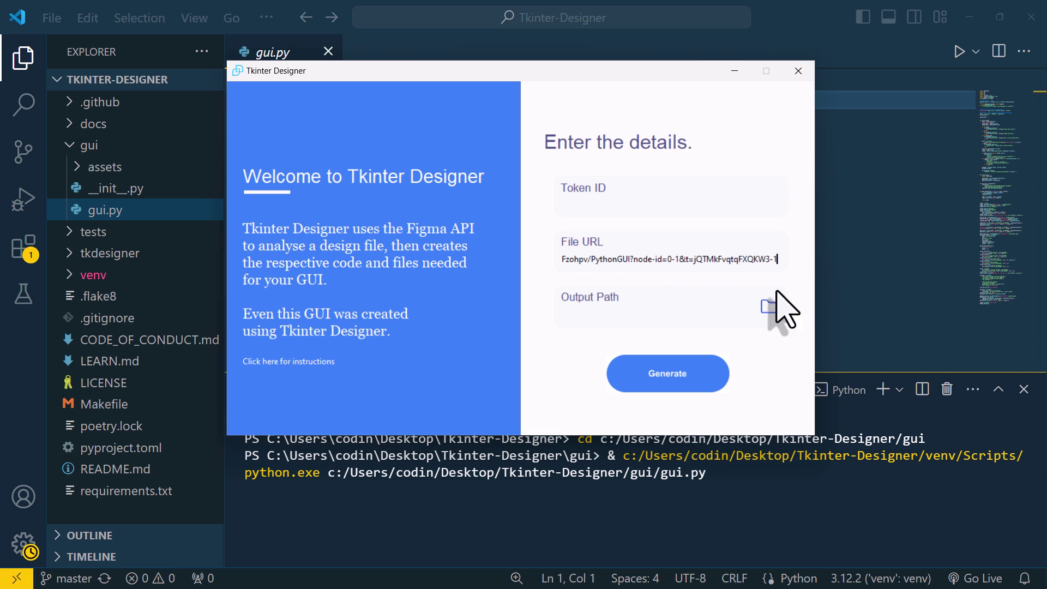
{"action": "key", "text": "alt+Tab"}
{"action": "left_click", "coordinate": [25, 82]}
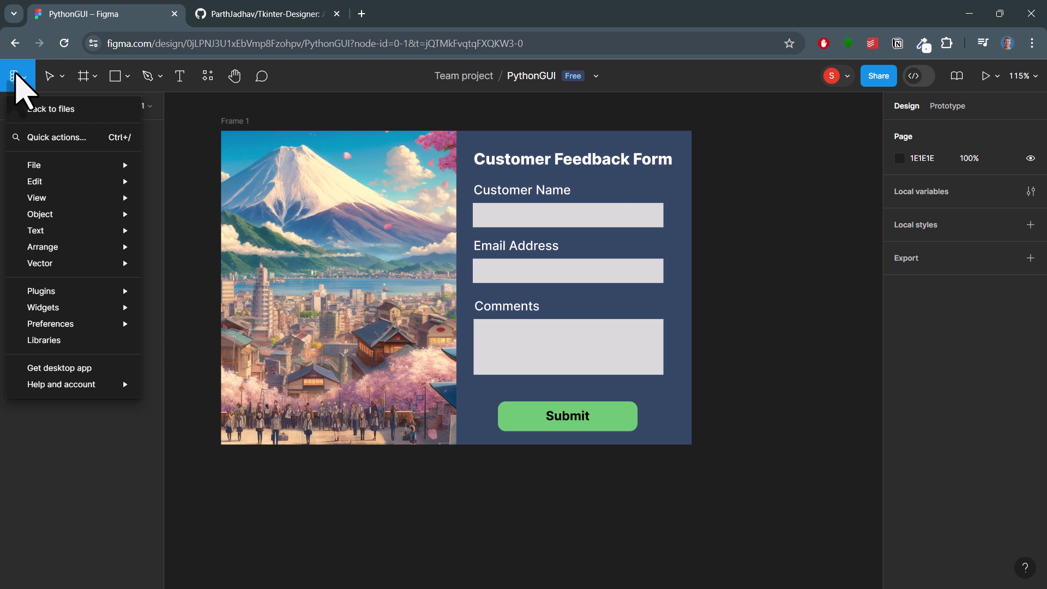
{"action": "left_click", "coordinate": [28, 106]}
{"action": "left_click", "coordinate": [59, 81]}
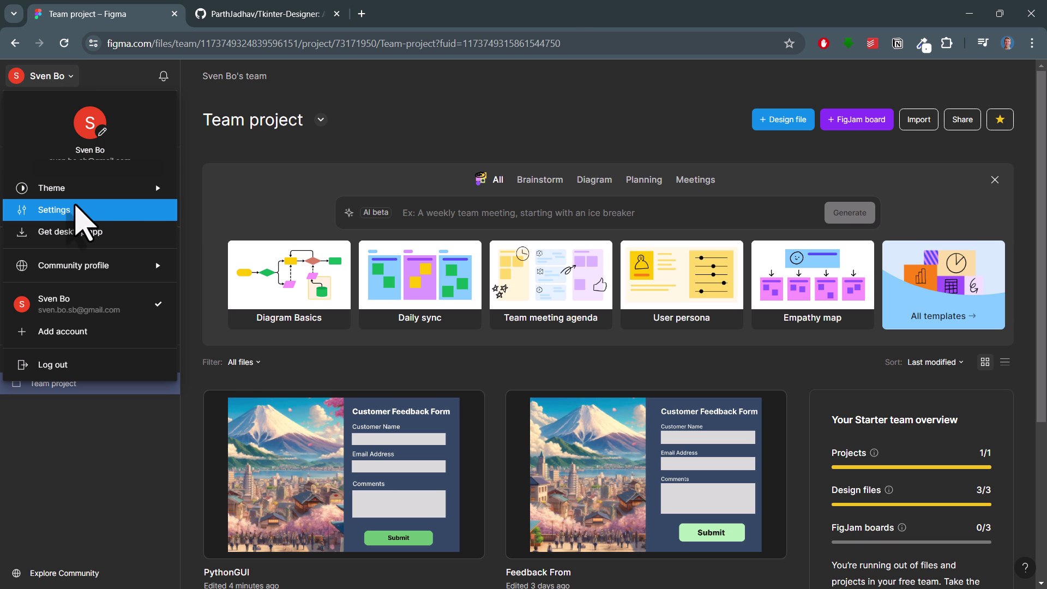
{"action": "left_click", "coordinate": [76, 212]}
{"action": "scroll", "coordinate": [685, 320], "scroll_direction": "down", "scroll_amount": 3}
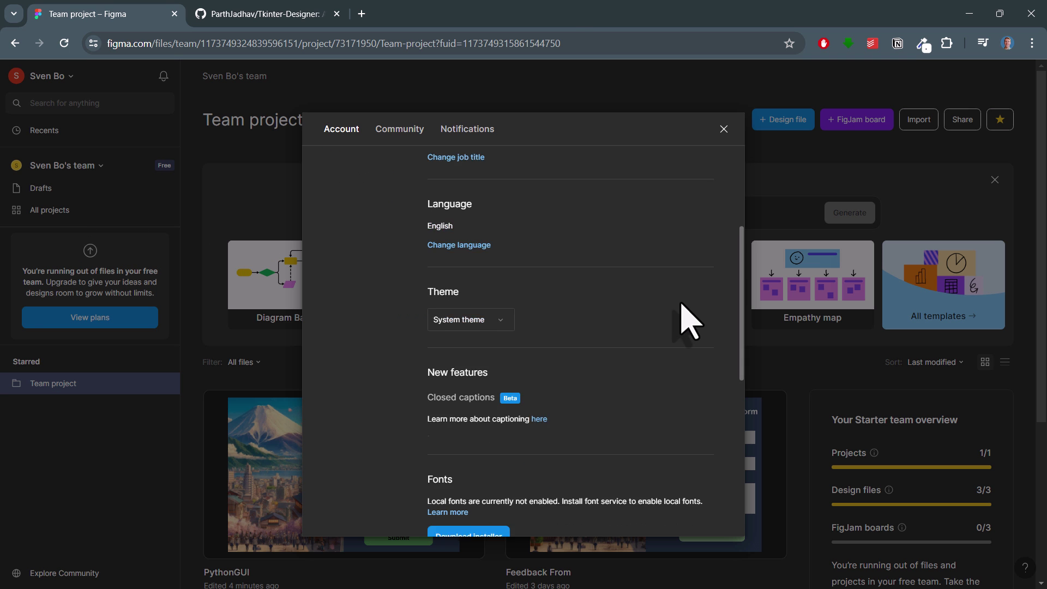
{"action": "scroll", "coordinate": [685, 322], "scroll_direction": "down", "scroll_amount": 7}
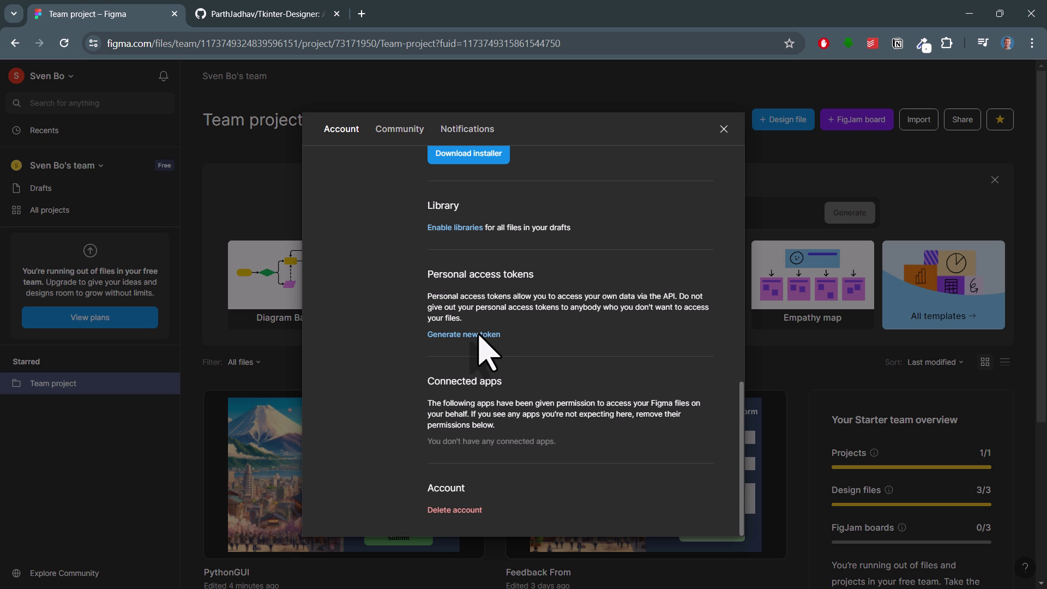
{"action": "left_click", "coordinate": [480, 334]}
{"action": "type", "text": "TkinterDesigner"}
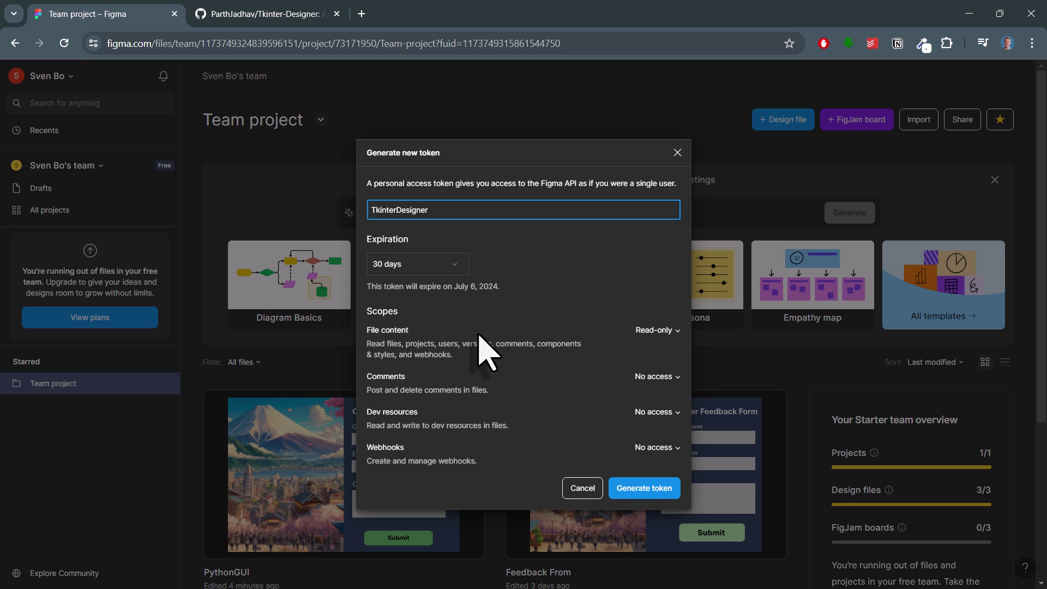
{"action": "left_click", "coordinate": [655, 493]}
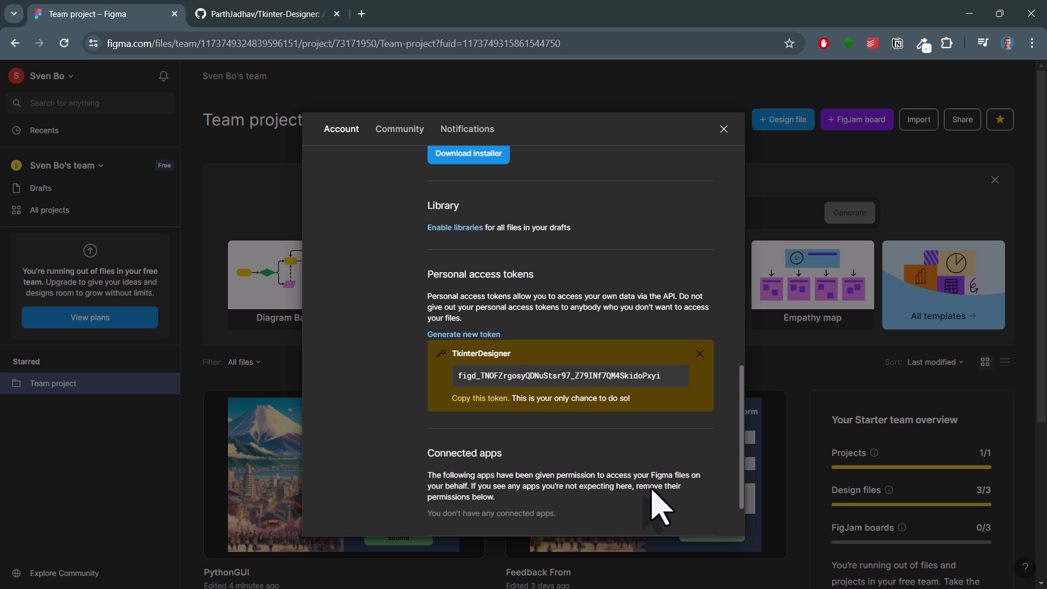
Step: Copy the token value and paste it into Tkinter Designer's Token ID field
{"action": "left_click_drag", "start_coordinate": [665, 375], "coordinate": [455, 376]}
{"action": "key", "text": "ctrl+c"}
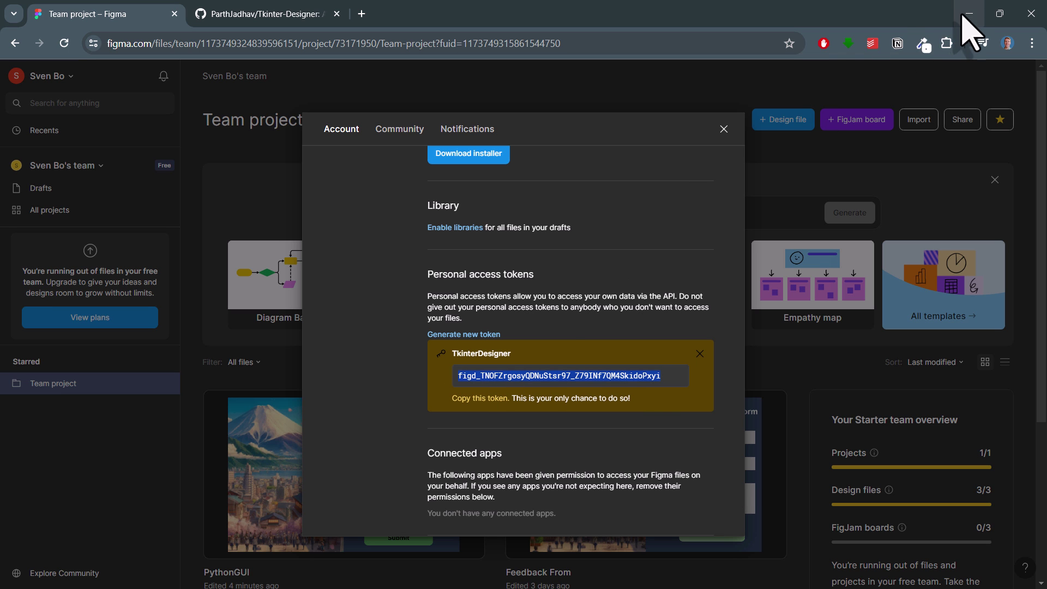
{"action": "left_click", "coordinate": [969, 13]}
{"action": "left_click", "coordinate": [646, 203]}
{"action": "key", "text": "ctrl+v"}
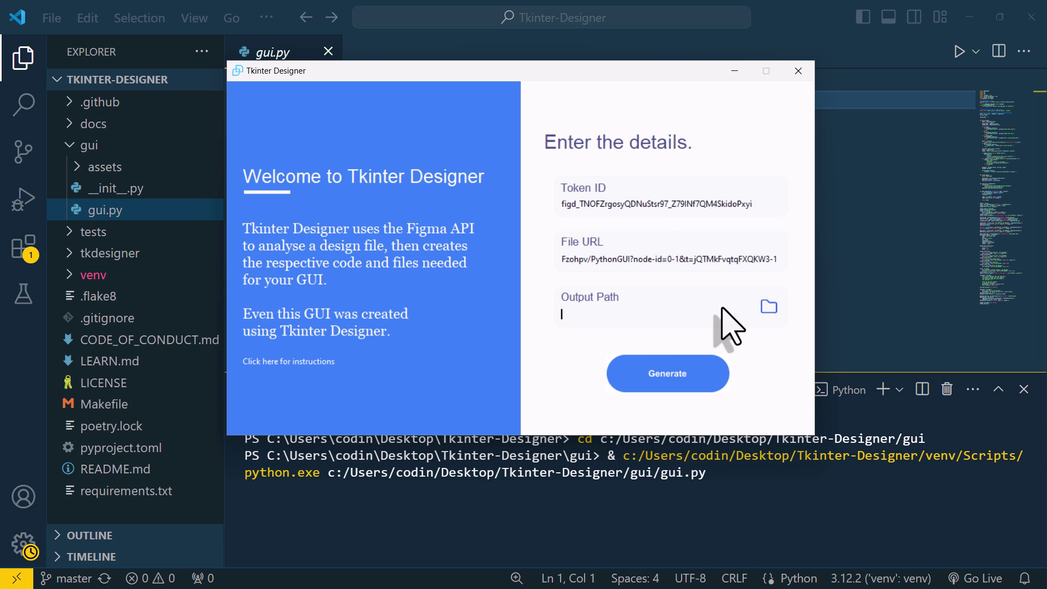
Step: Set the Output Path to Desktop, generate the project, and dismiss the Success message
{"action": "left_click", "coordinate": [768, 306]}
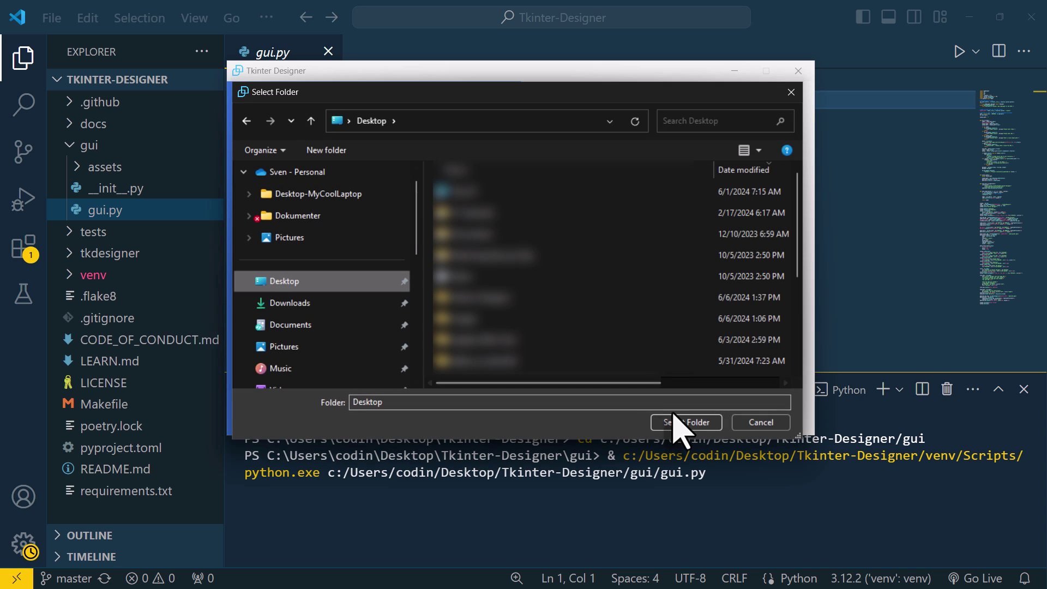
{"action": "left_click", "coordinate": [676, 421]}
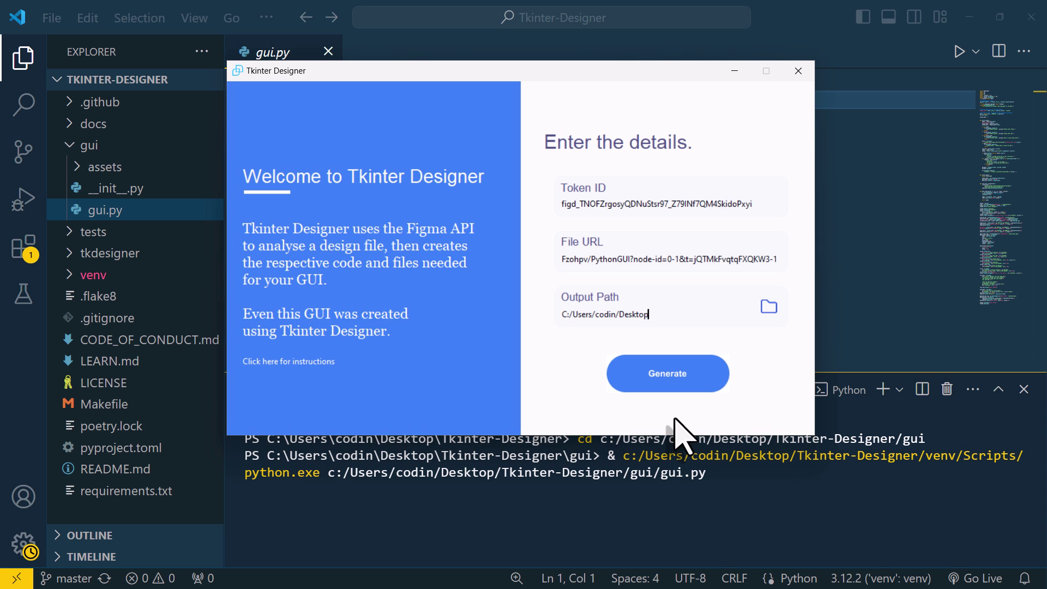
{"action": "left_click", "coordinate": [677, 381]}
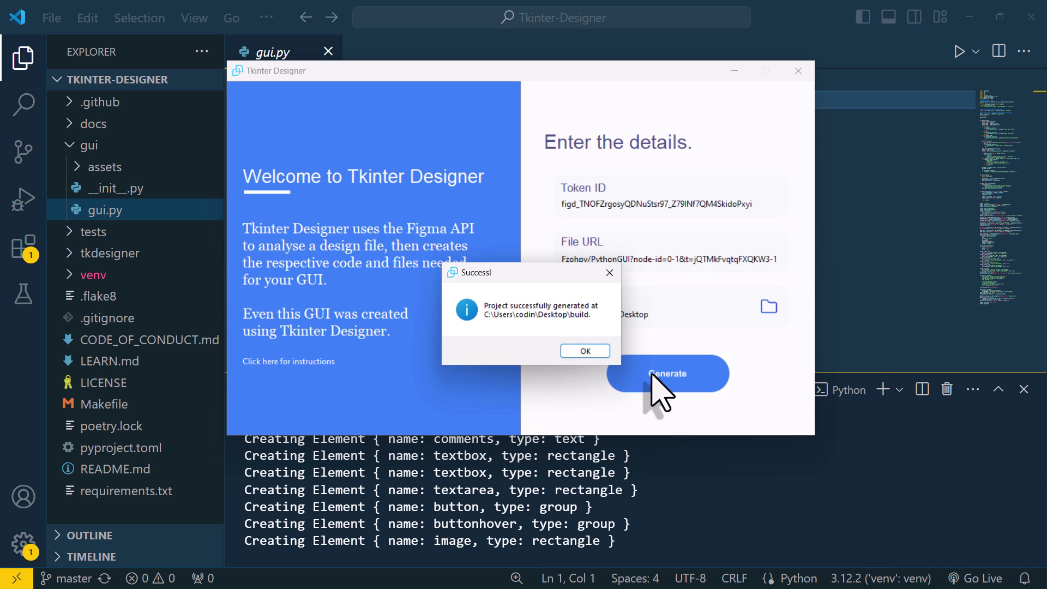
{"action": "left_click", "coordinate": [588, 351]}
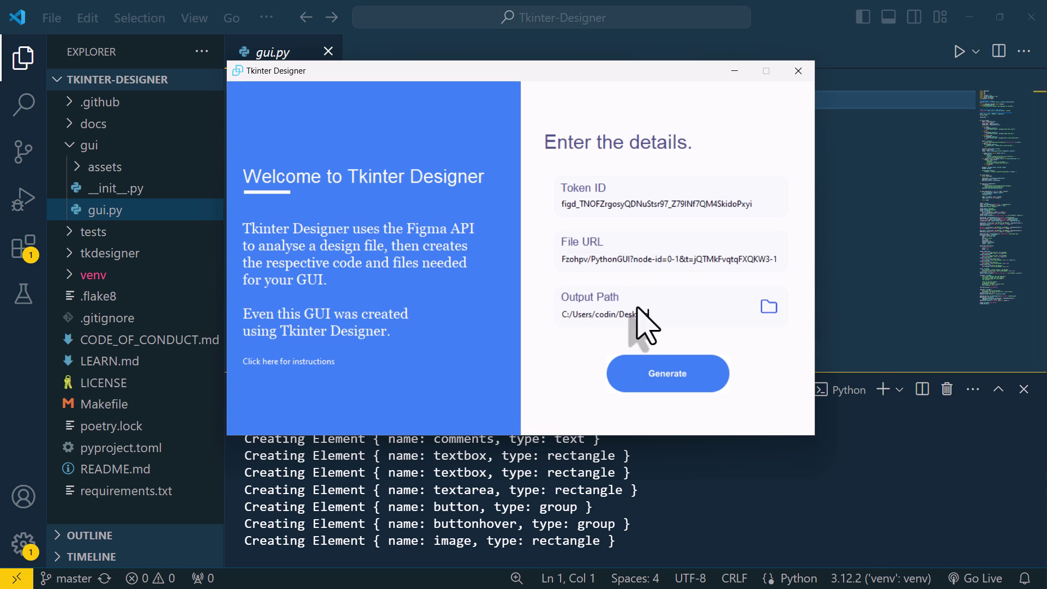
Step: Close Tkinter Designer and browse the desktop build folder's assets > frame0 exported images
{"action": "left_click", "coordinate": [798, 71]}
{"action": "left_click", "coordinate": [969, 16]}
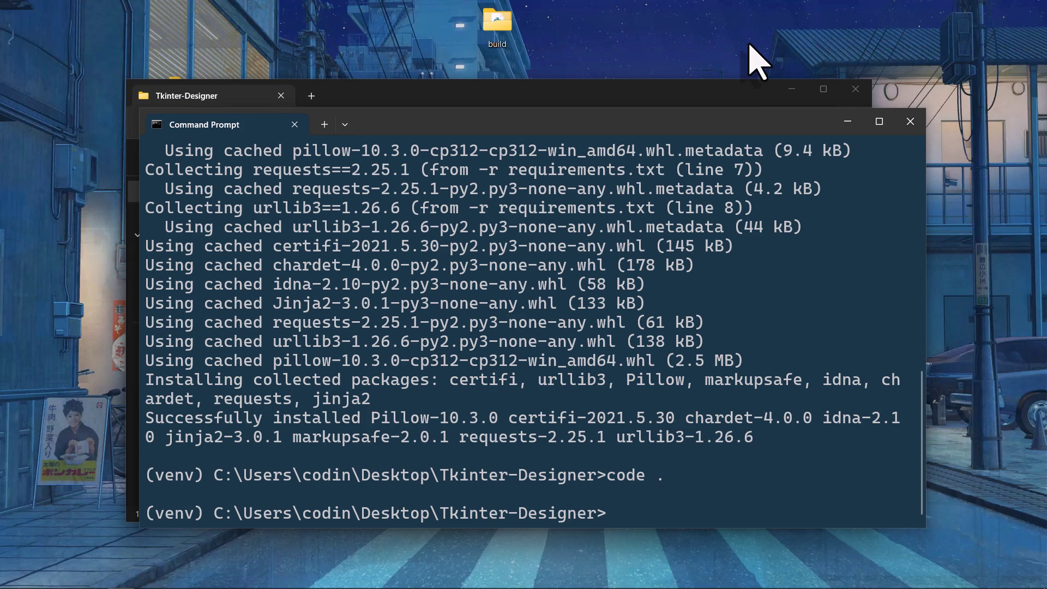
{"action": "double_click", "coordinate": [497, 24]}
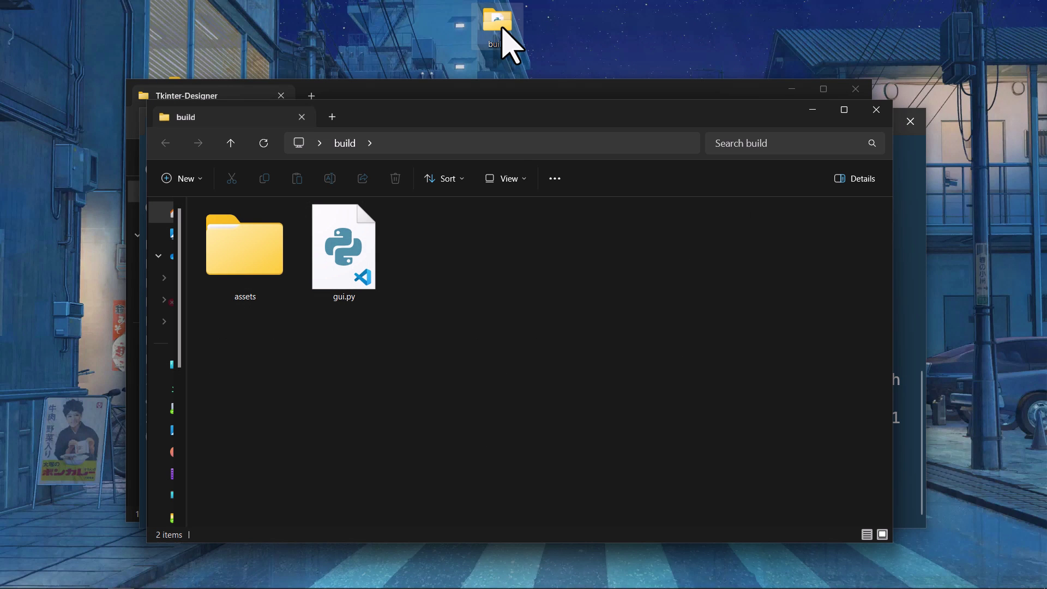
{"action": "double_click", "coordinate": [271, 285]}
{"action": "left_click", "coordinate": [234, 234]}
{"action": "double_click", "coordinate": [232, 234]}
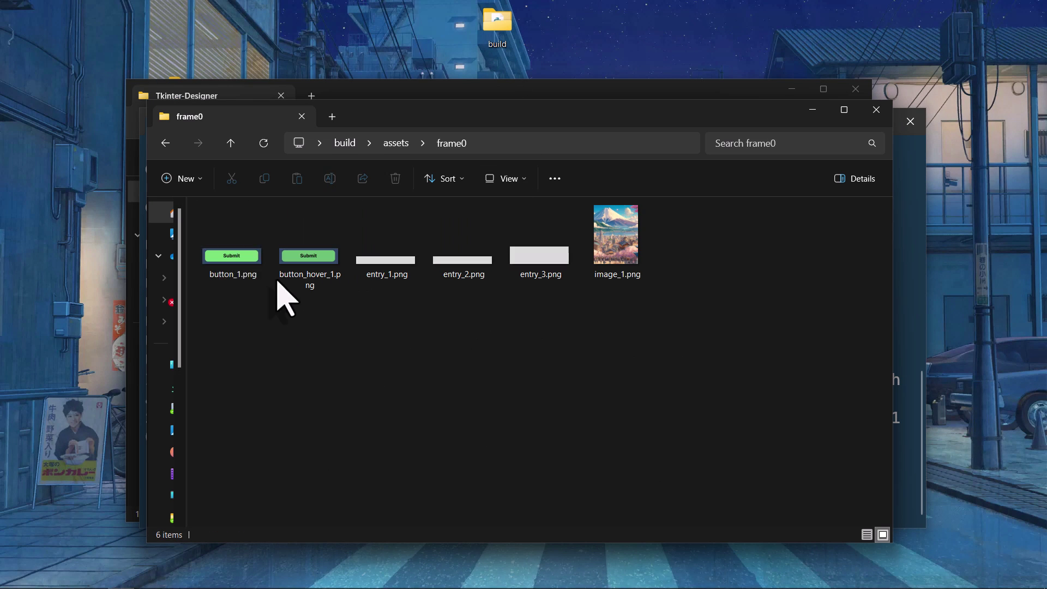
{"action": "key", "text": "alt+Left"}
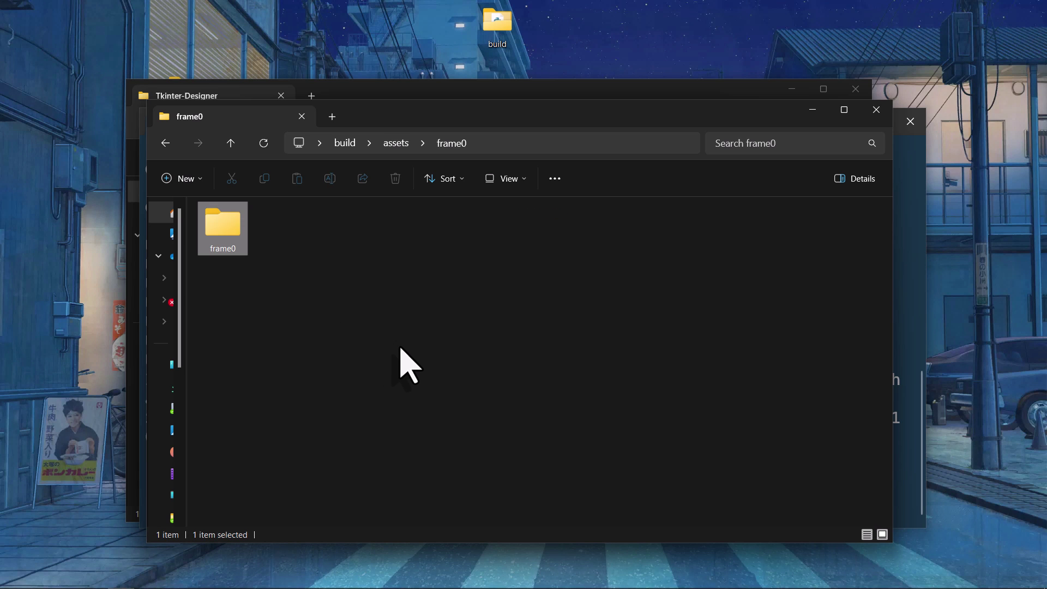
{"action": "key", "text": "alt+Left"}
Step: Open the build folder with Code and maximize the VS Code window
{"action": "left_click", "coordinate": [402, 349]}
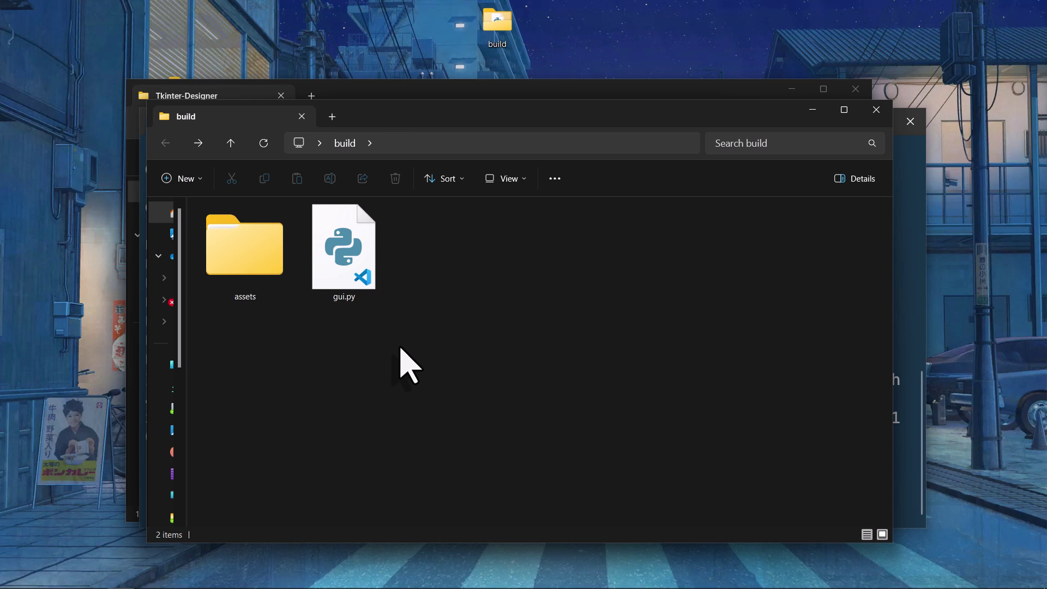
{"action": "right_click", "coordinate": [402, 349]}
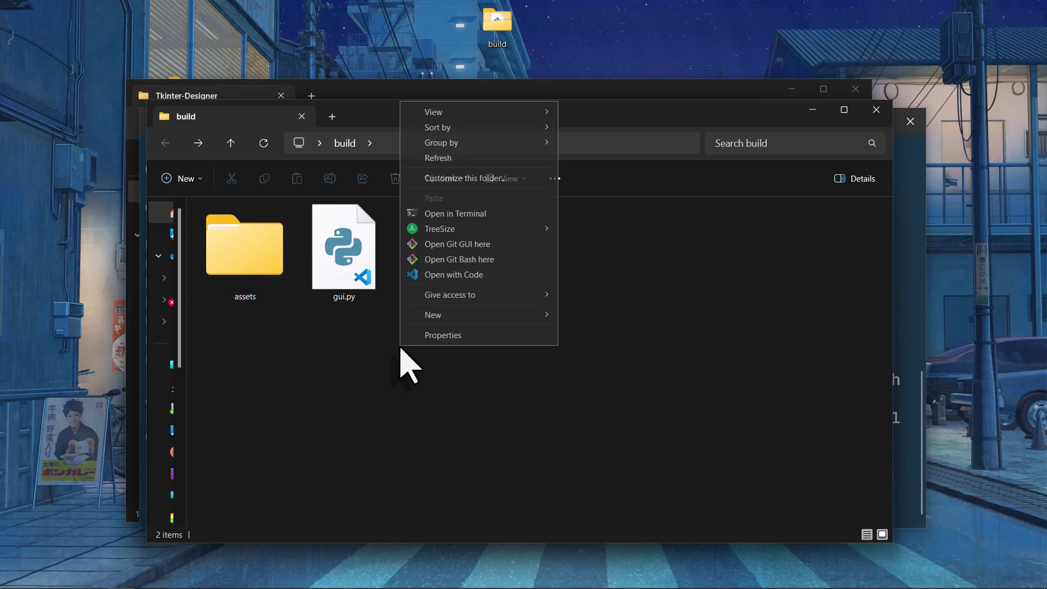
{"action": "left_click", "coordinate": [476, 276]}
{"action": "left_click", "coordinate": [825, 46]}
Step: Run gui.py and enter a customer name and e-mail address in the feedback form
{"action": "left_click", "coordinate": [82, 103]}
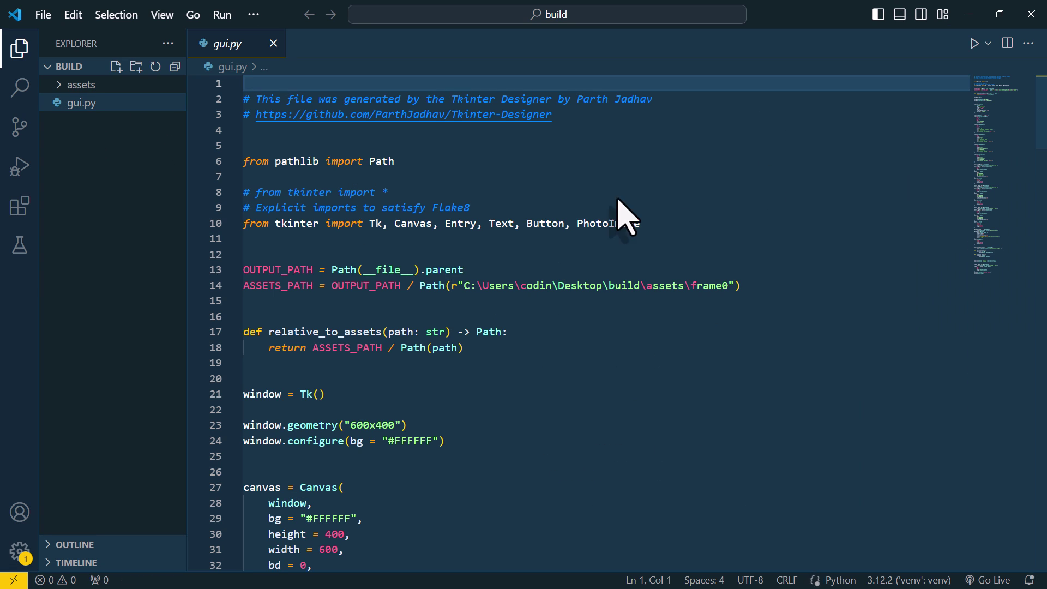
{"action": "left_click", "coordinate": [974, 43]}
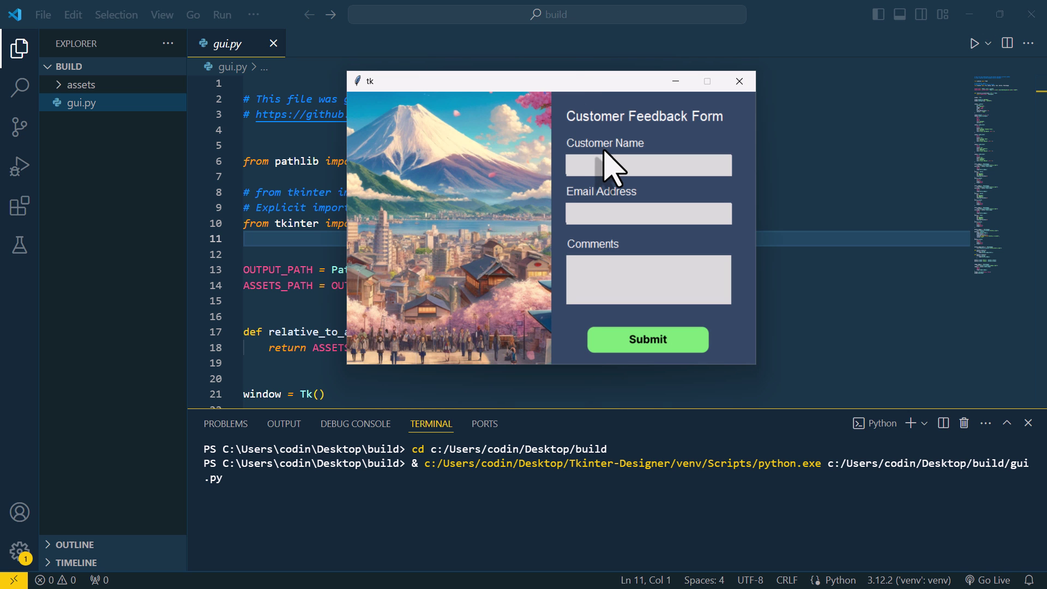
{"action": "left_click", "coordinate": [604, 162]}
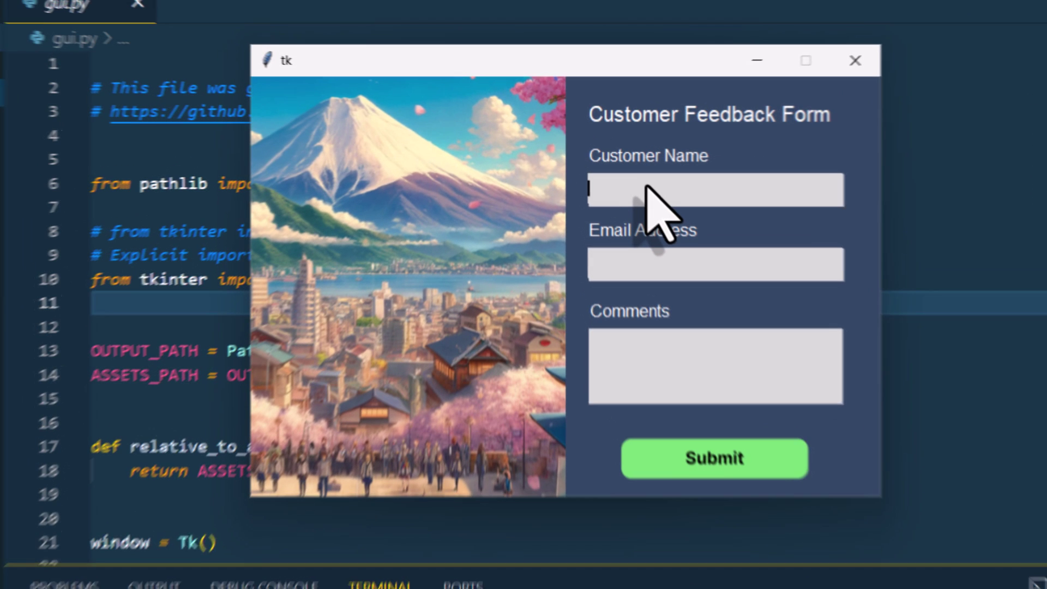
{"action": "type", "text": "Sven"}
{"action": "key", "text": "Tab"}
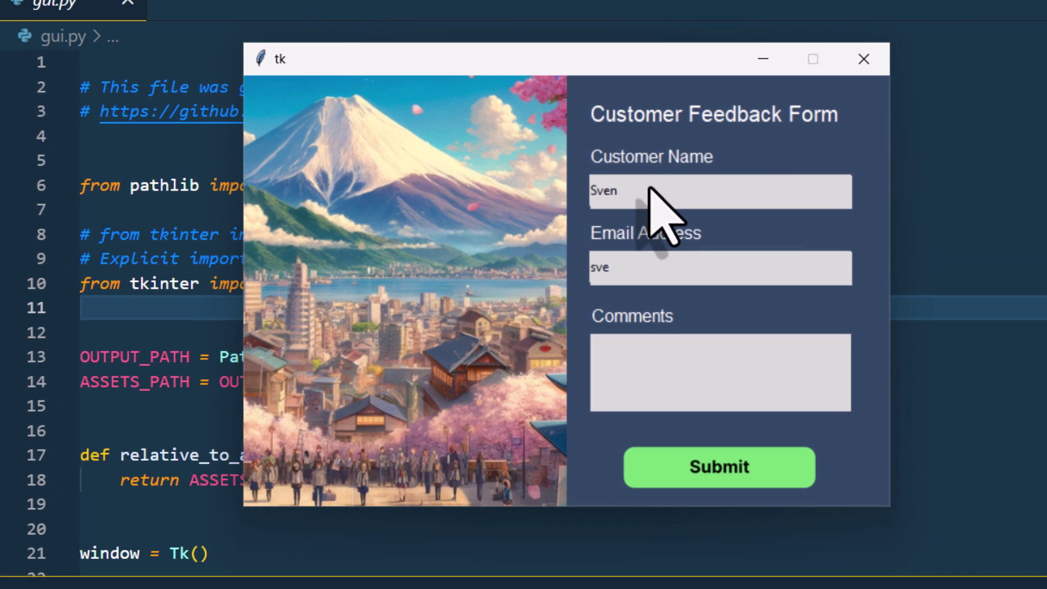
Step: Write the comments 'Hello!' and 'Python GUI Tutori' on two lines, then submit repeatedly
{"action": "left_click", "coordinate": [646, 345]}
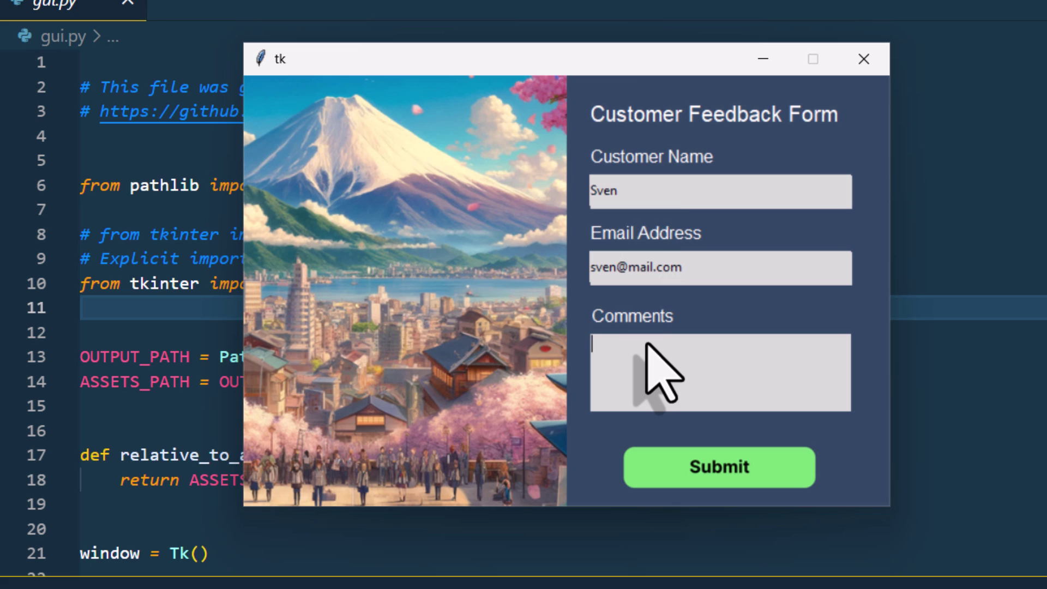
{"action": "type", "text": "Hello!"}
{"action": "key", "text": "Return"}
{"action": "type", "text": "Python"}
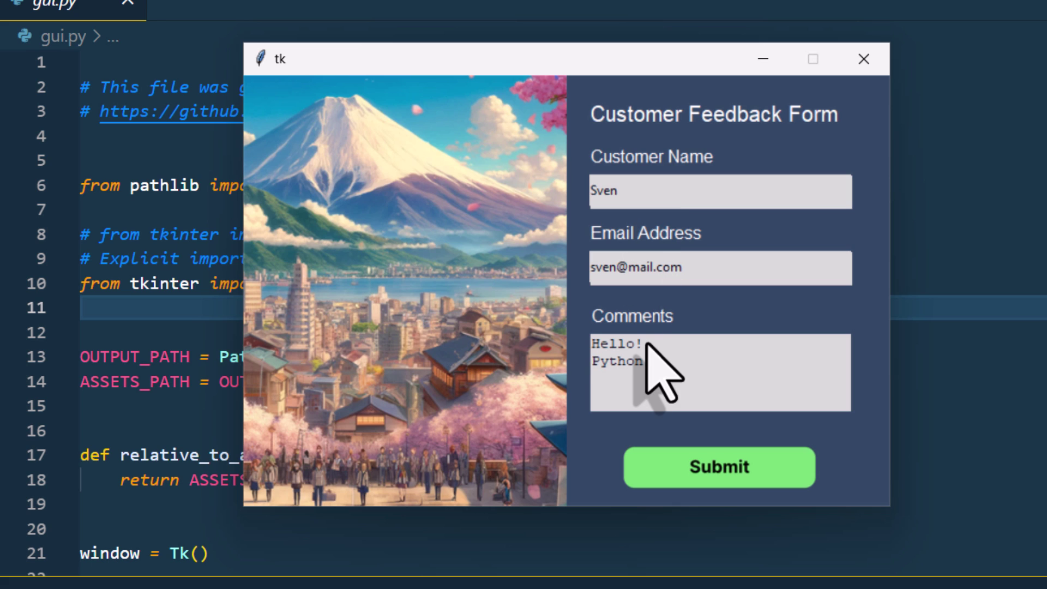
{"action": "type", "text": " GUI Tutorial!"}
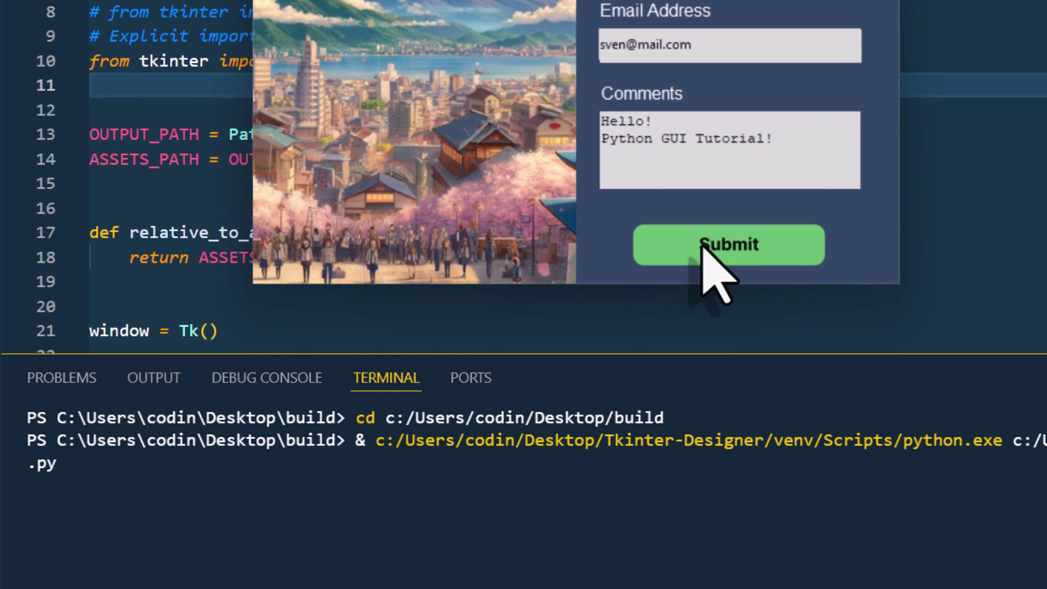
{"action": "left_click", "coordinate": [692, 467]}
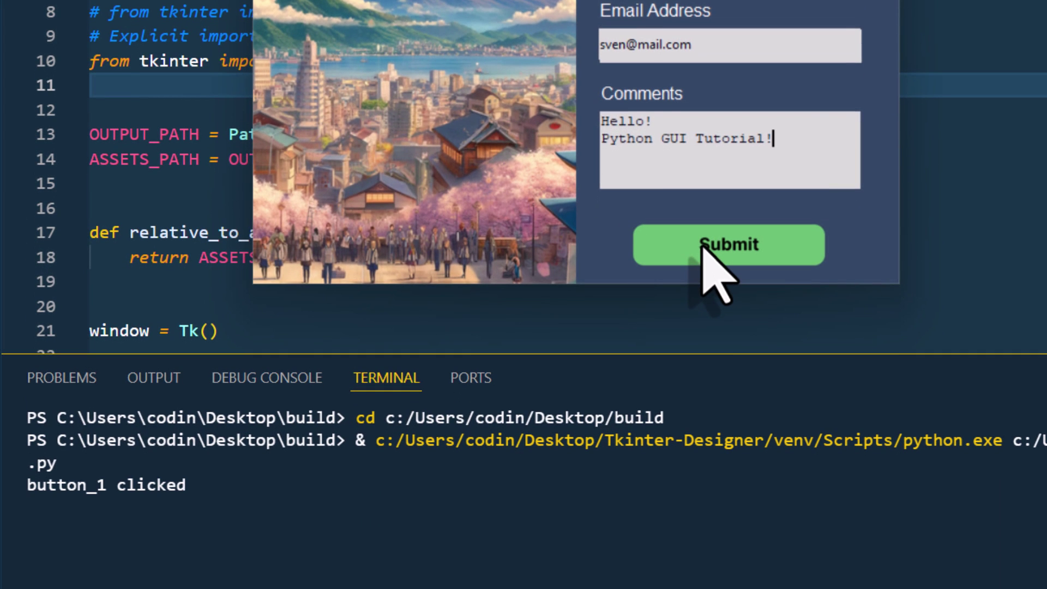
{"action": "left_click", "coordinate": [702, 246]}
{"action": "left_click", "coordinate": [701, 247]}
{"action": "left_click", "coordinate": [701, 246]}
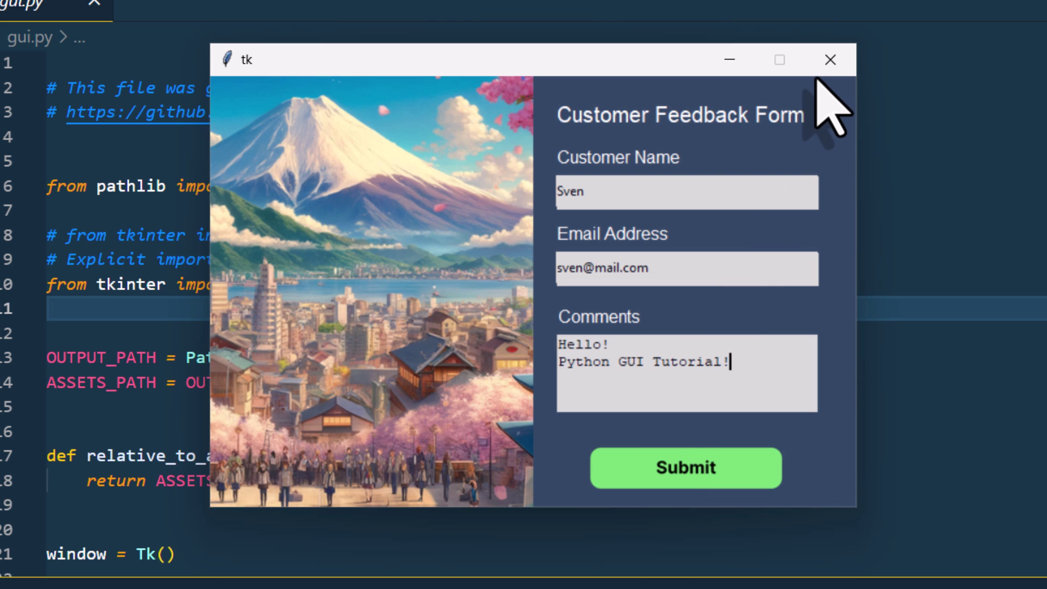
Step: Close the feedback form and add 'import sys' on line 11 of gui.py
{"action": "left_click", "coordinate": [829, 61]}
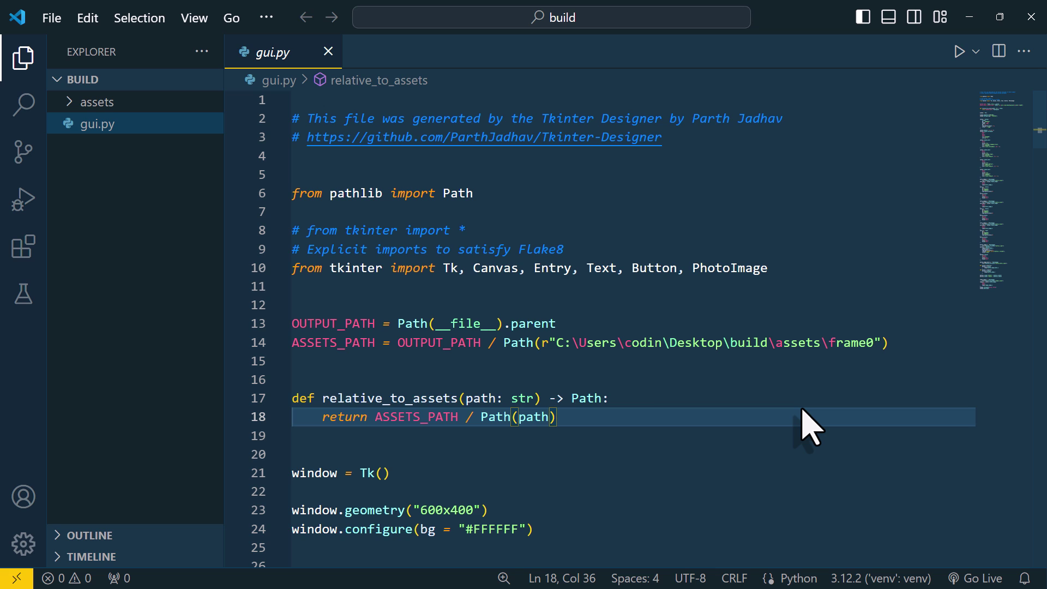
{"action": "left_click", "coordinate": [82, 102]}
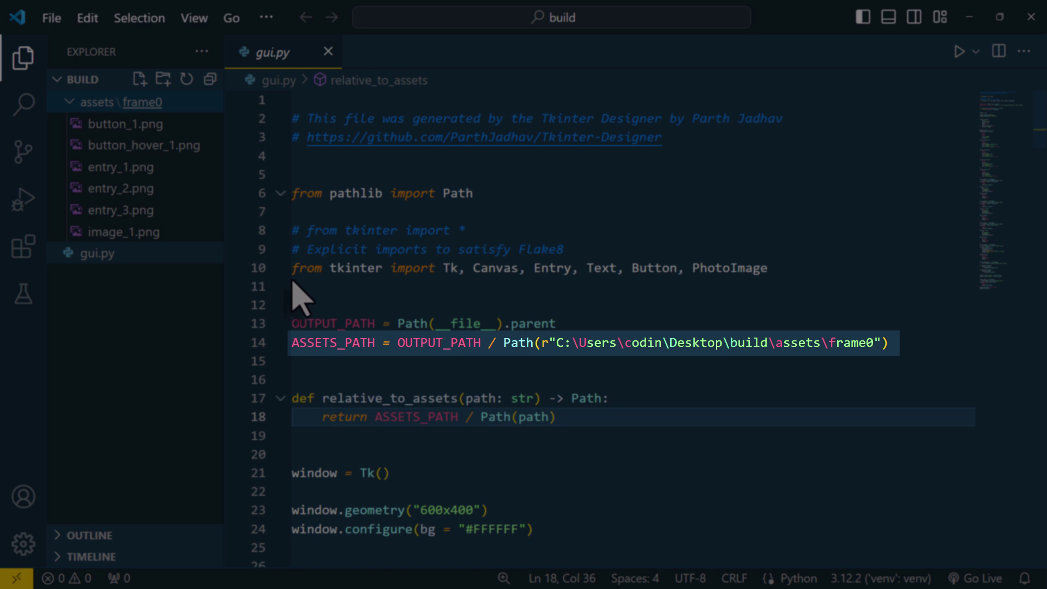
{"action": "left_click", "coordinate": [299, 287]}
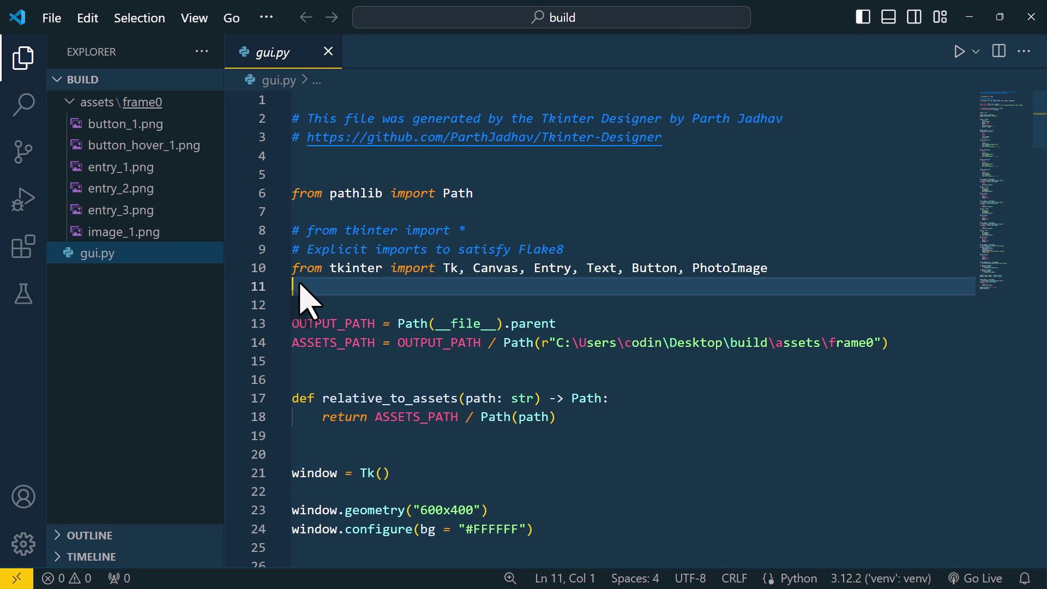
{"action": "type", "text": "import sys"}
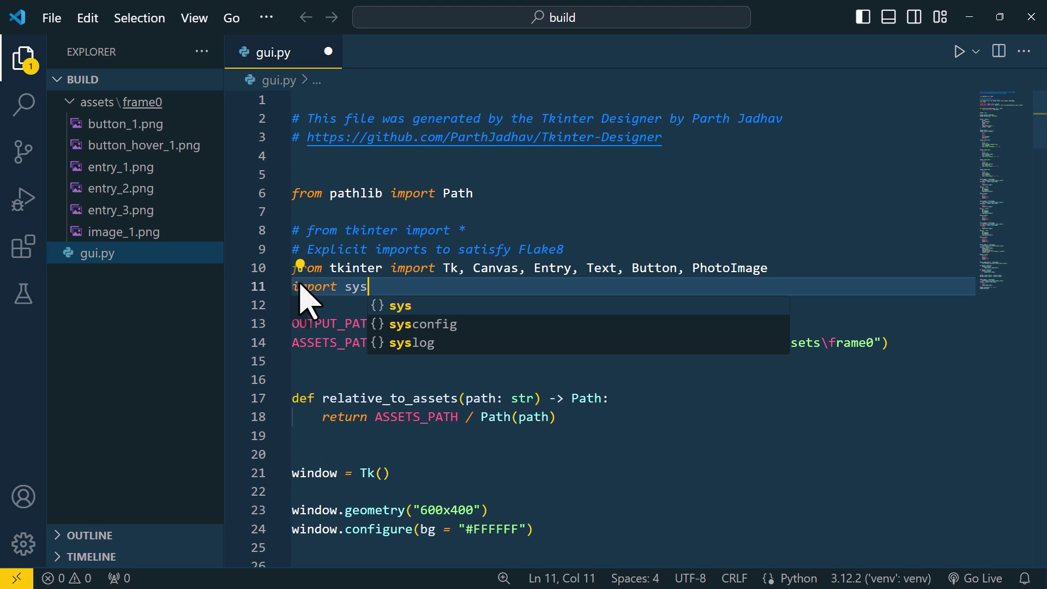
Step: Replace the OUTPUT_PATH and ASSETS_PATH lines with the pasted get_base_path() block and save
{"action": "left_click", "coordinate": [315, 361]}
{"action": "left_click_drag", "start_coordinate": [889, 343], "coordinate": [293, 323]}
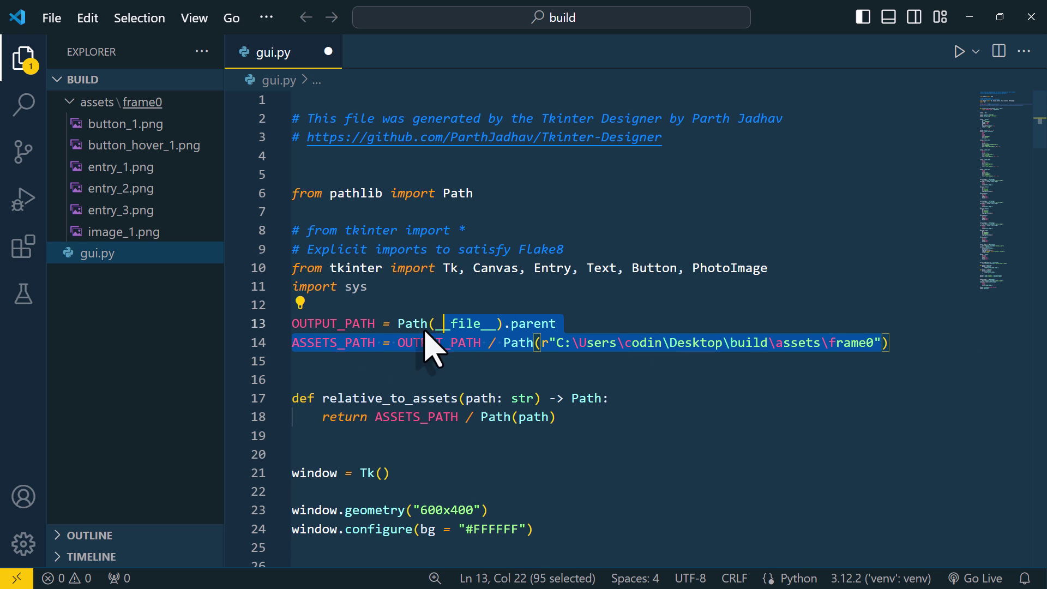
{"action": "type", "text": "# Determine the base path for assets def get_base_path():     if hasattr(sys, '_MEIPASS'):         return Path(sys._MEIPASS) / 'assets' / 'frame0'     return Path(__file__).parent / 'assets' / 'frame0'  ASSETS_PATH = get_base_path()"}
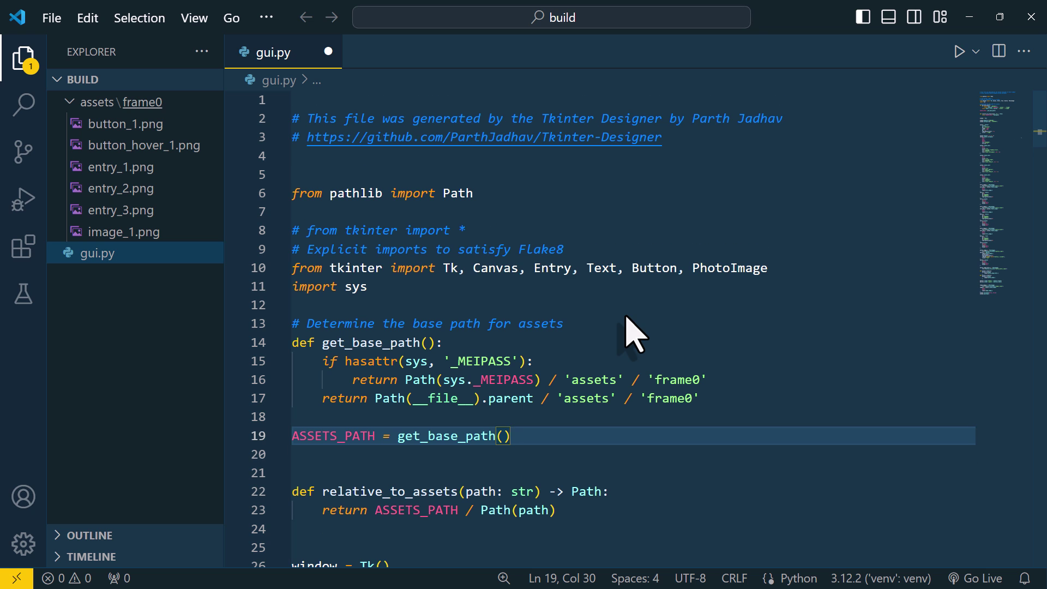
{"action": "key", "text": "ctrl+s"}
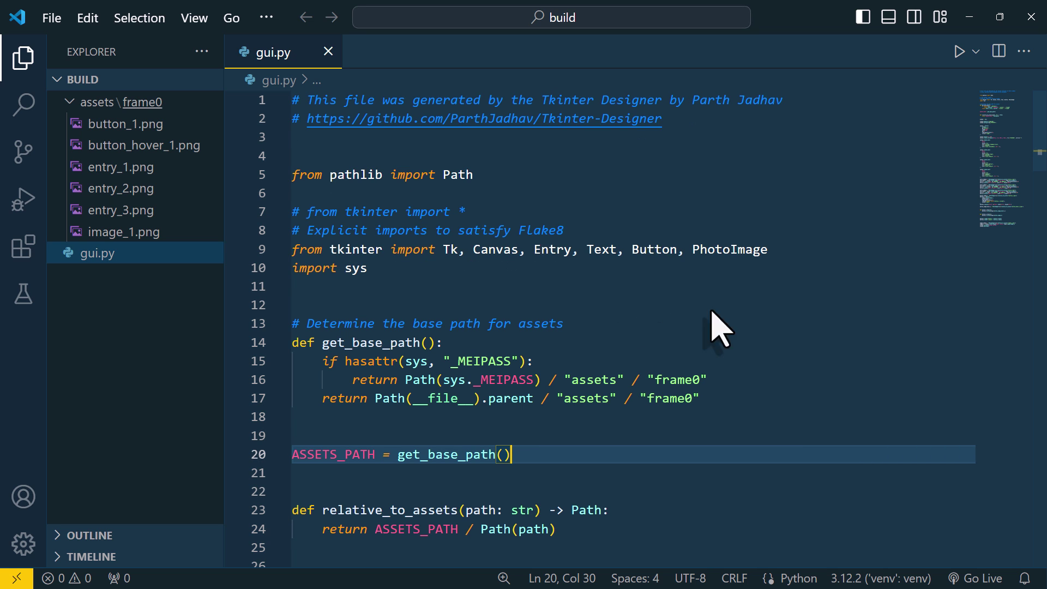
Step: Rerun gui.py and test the form's Submit button three times
{"action": "left_click", "coordinate": [959, 51]}
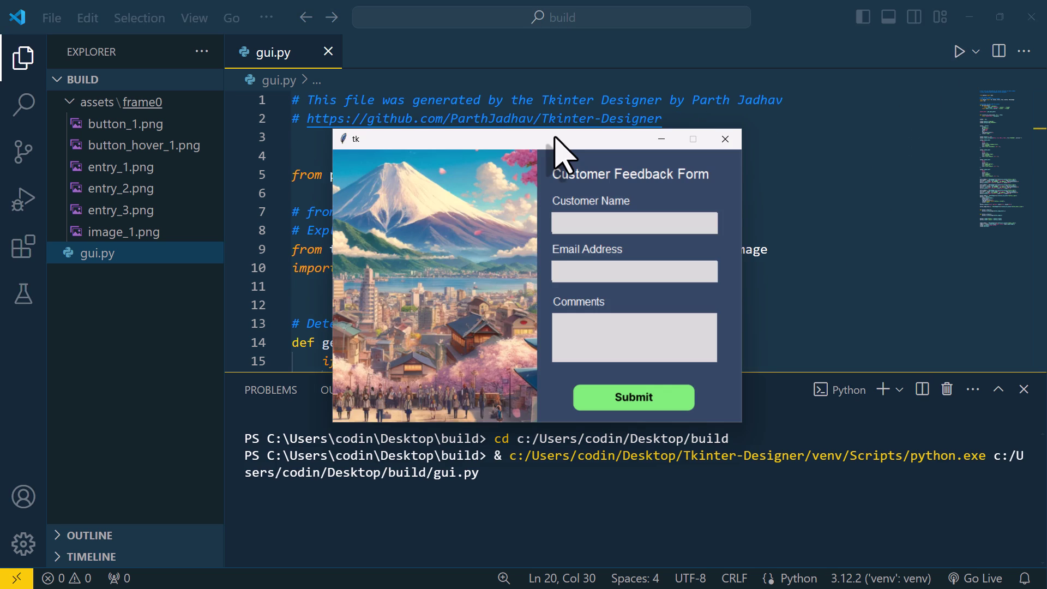
{"action": "left_click", "coordinate": [633, 399]}
{"action": "left_click", "coordinate": [634, 399]}
{"action": "left_click", "coordinate": [634, 399]}
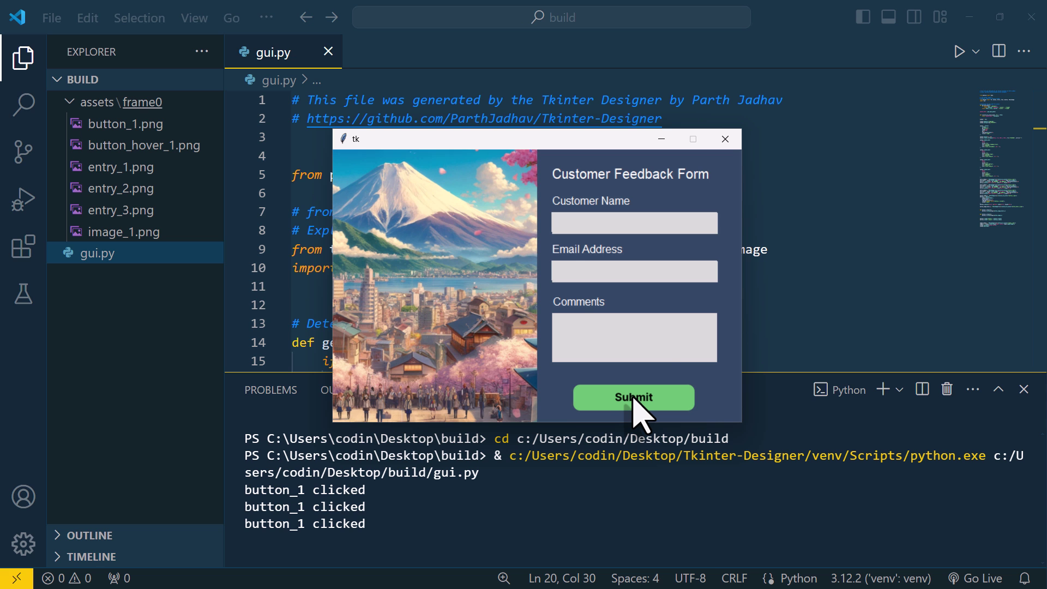
Step: Close the form, create a venv with 'python -m venv venv' and use it for the workspace
{"action": "left_click", "coordinate": [727, 140]}
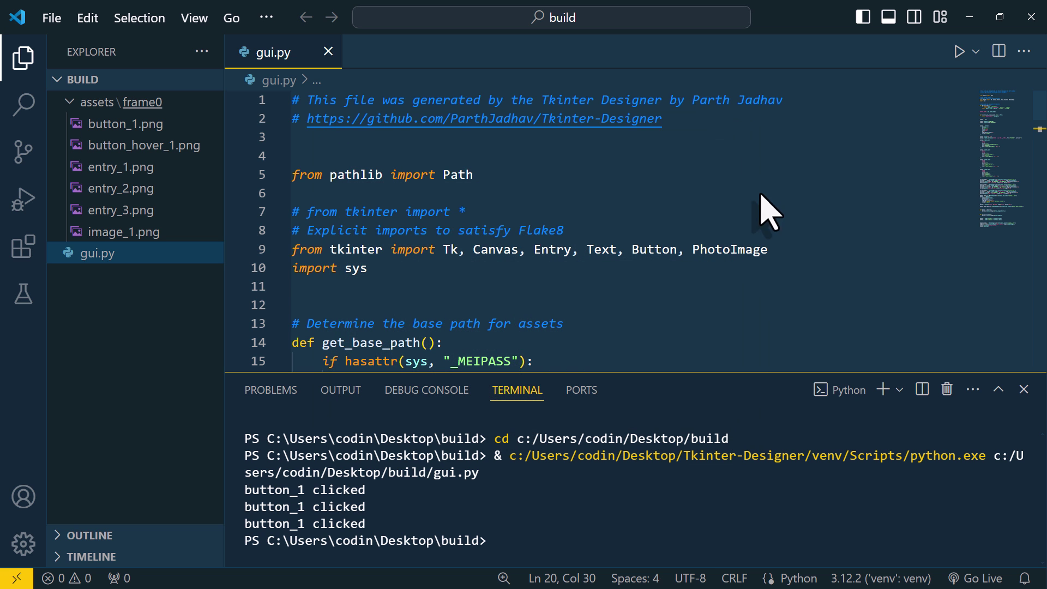
{"action": "type", "text": "python"}
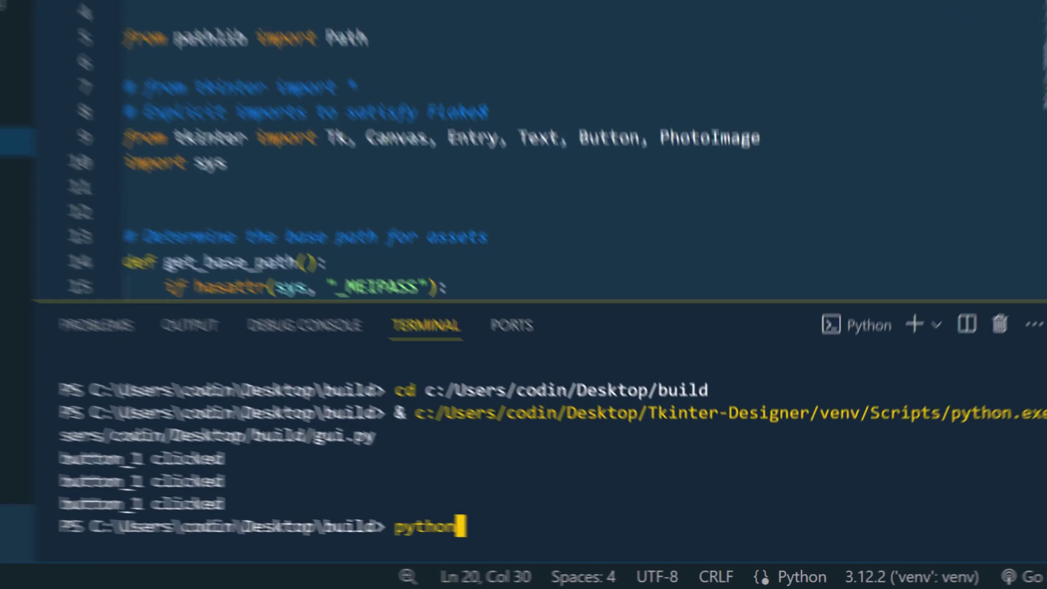
{"action": "type", "text": " -m venv venv"}
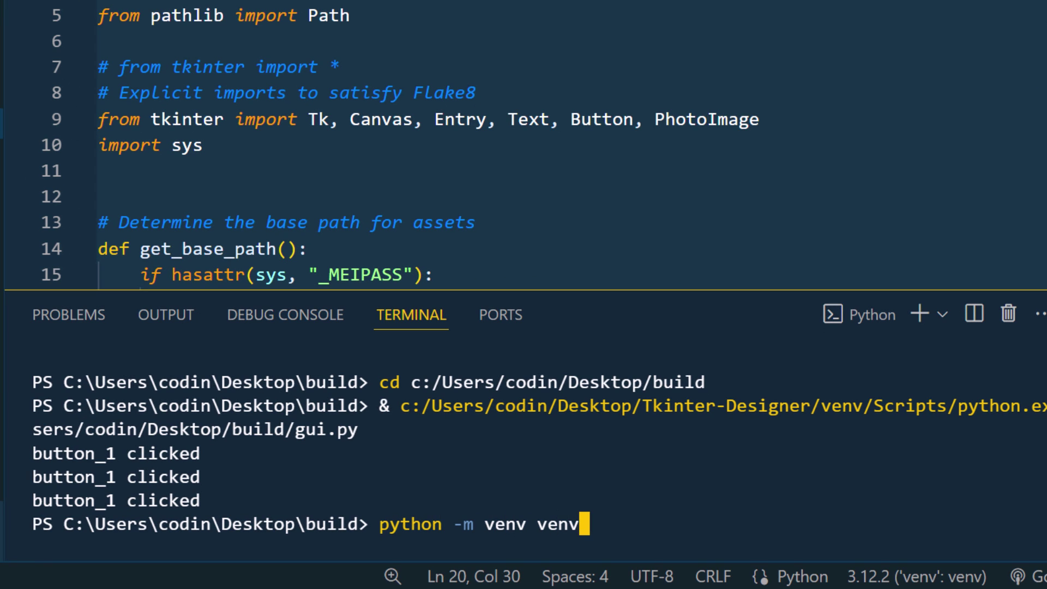
{"action": "key", "text": "Return"}
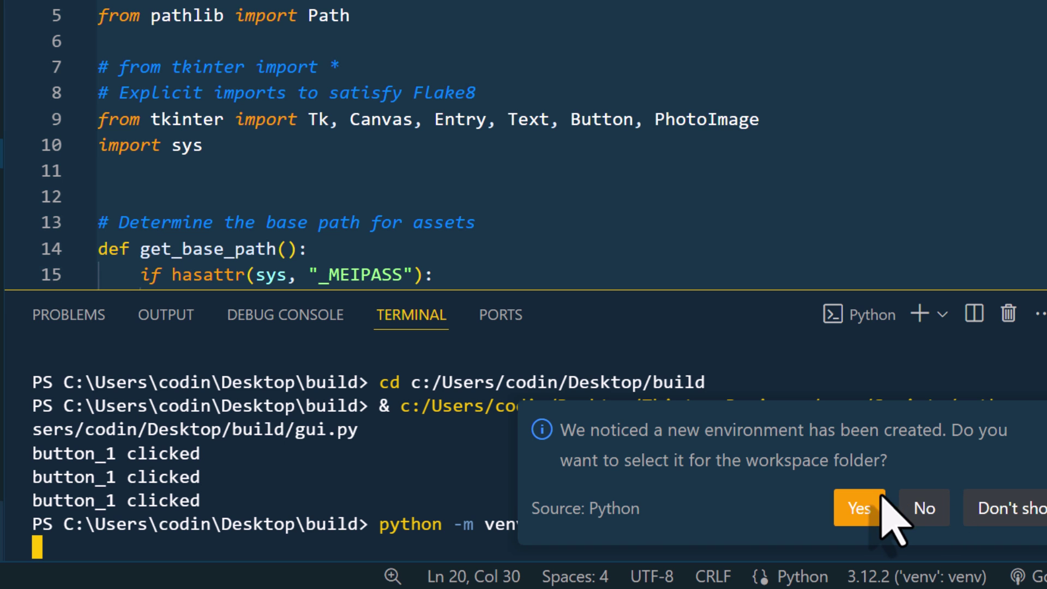
{"action": "left_click", "coordinate": [866, 507]}
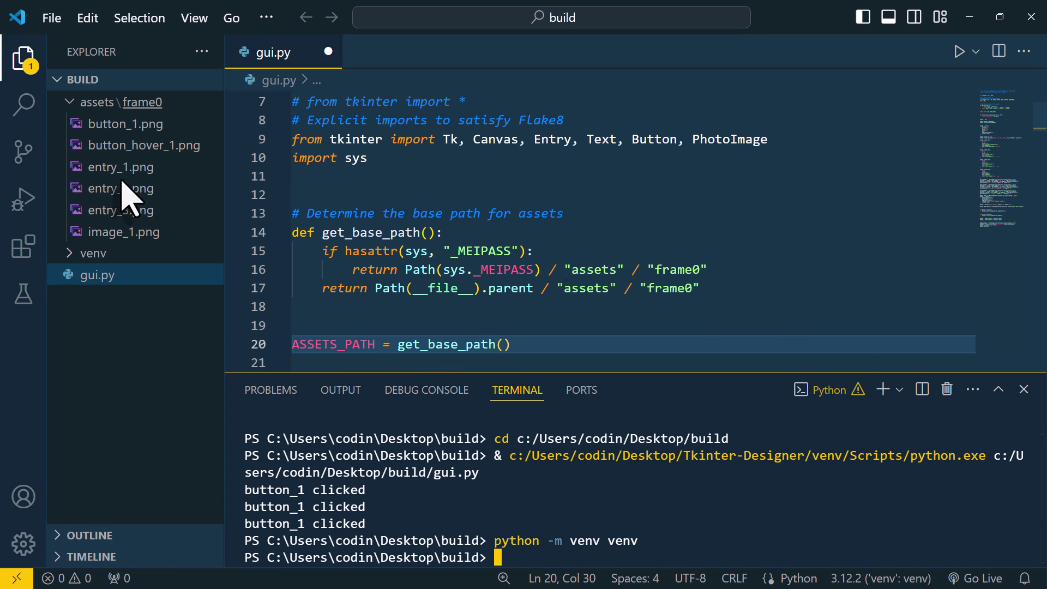
Step: Install PyInstaller and run 'pyinstaller --noconsole --onefile --add-data' on gui.py, which fails with a virus error
{"action": "left_click", "coordinate": [18, 62]}
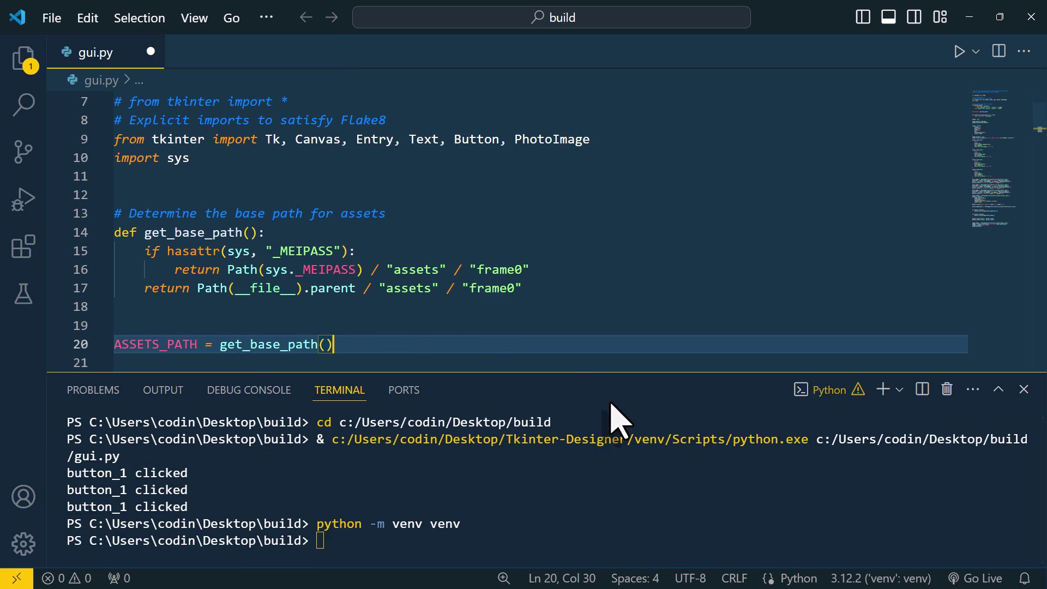
{"action": "left_click", "coordinate": [321, 541]}
{"action": "type", "text": "p"}
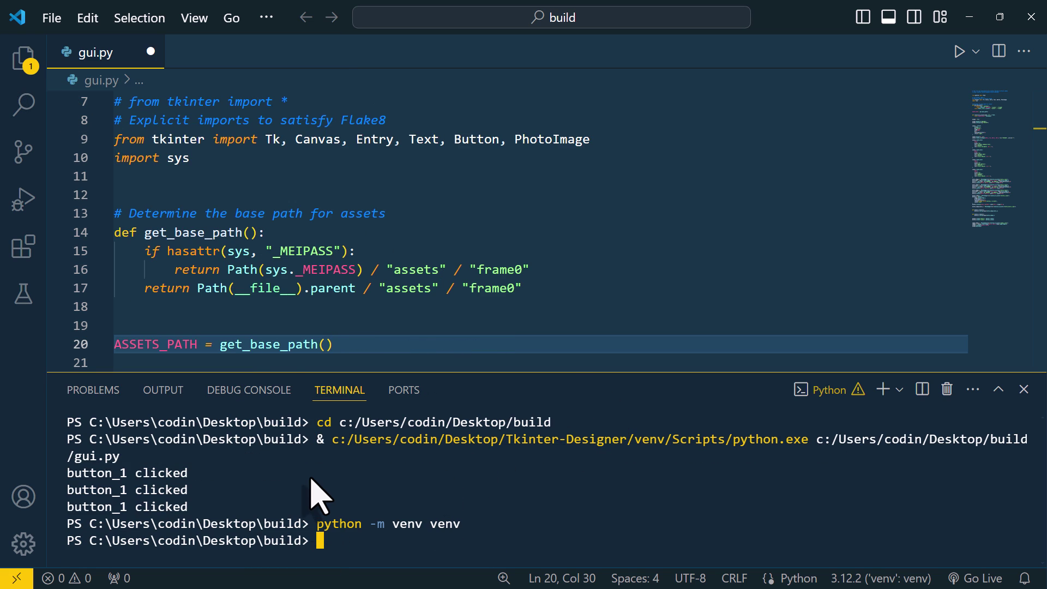
{"action": "type", "text": "all pyinstaller"}
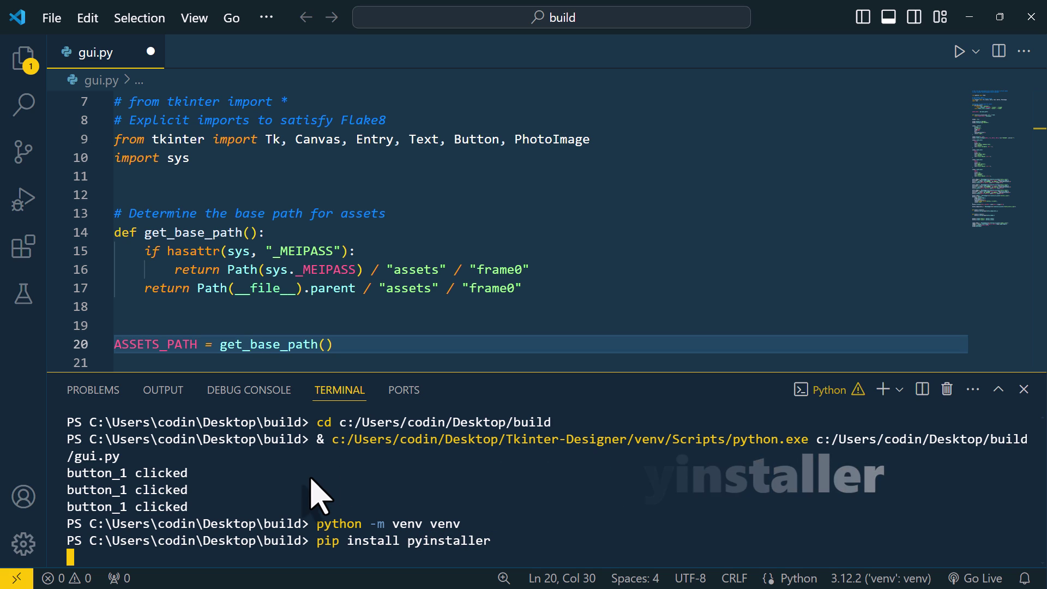
{"action": "key", "text": "Return"}
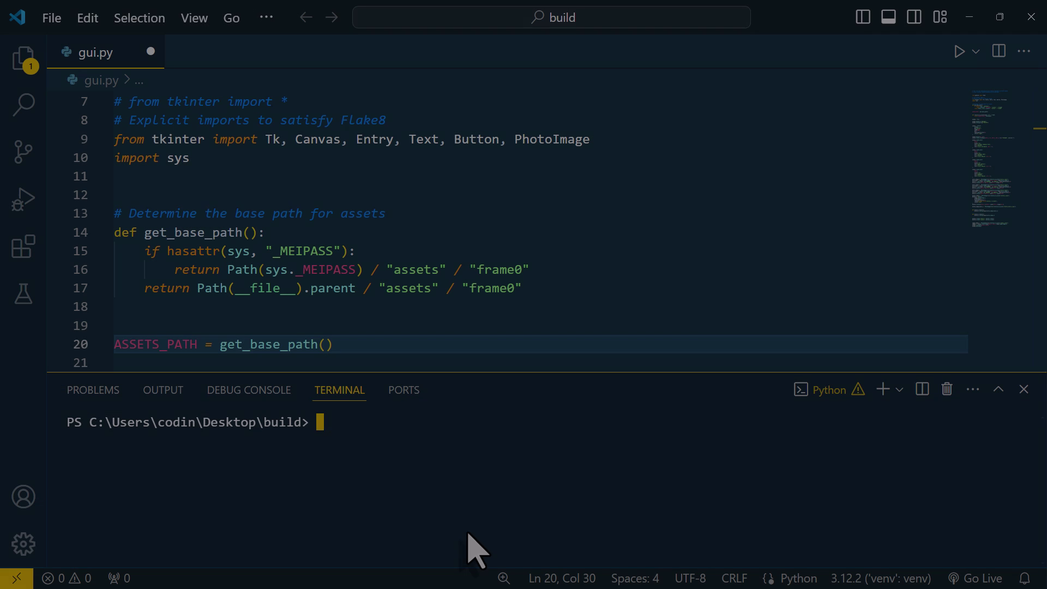
{"action": "type", "text": "pyinstaller --noconsole --one"}
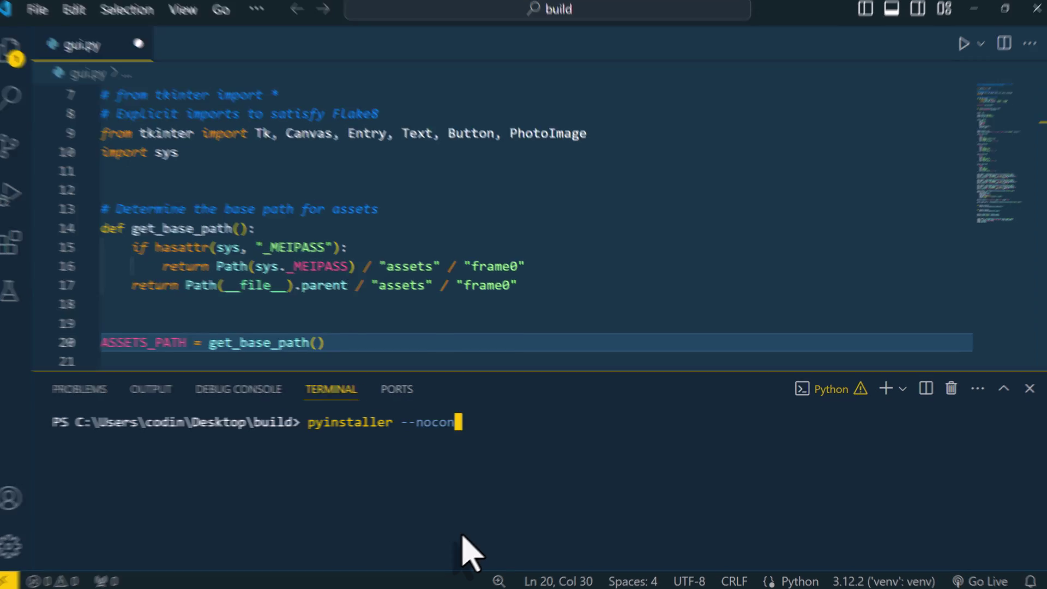
{"action": "type", "text": "file --add-data \"assets/frame0;assets/frame0\" gui.py"}
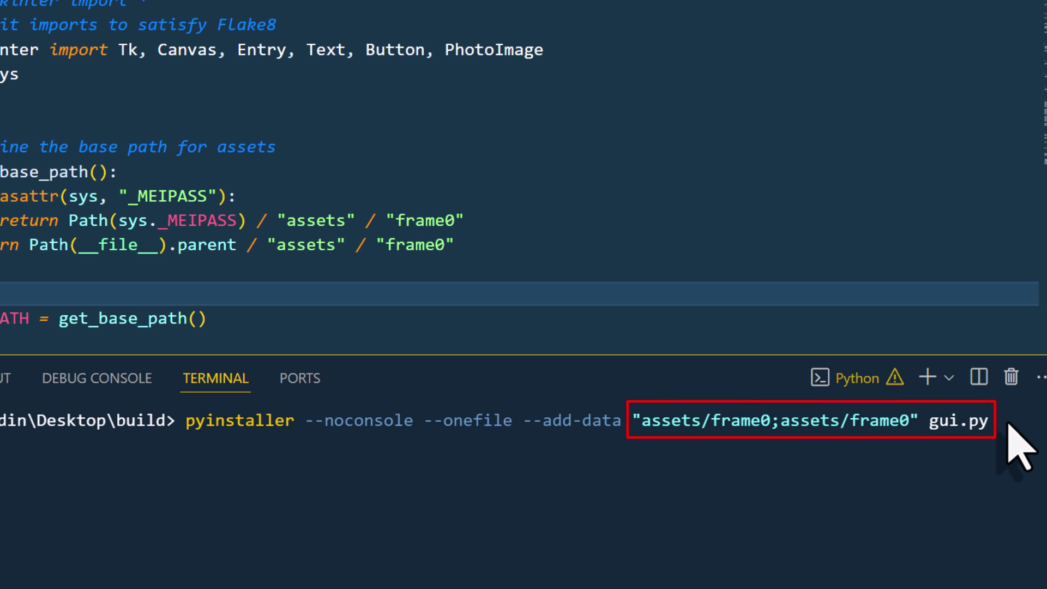
{"action": "key", "text": "Return"}
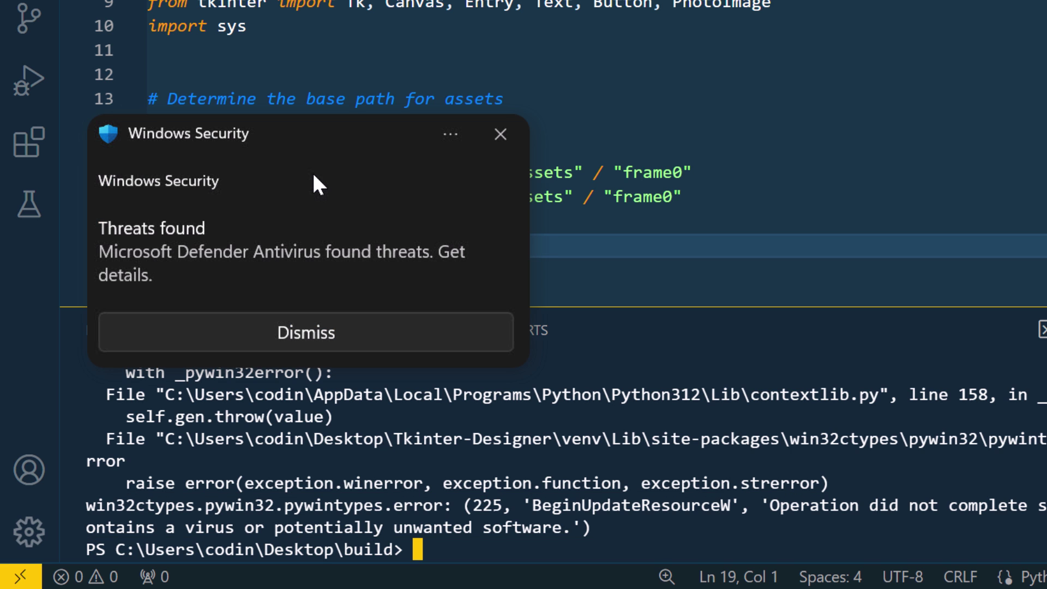
Step: From the Threats found notification, switch Real-time protection Off in Virus & threat protection settings
{"action": "left_click", "coordinate": [312, 171]}
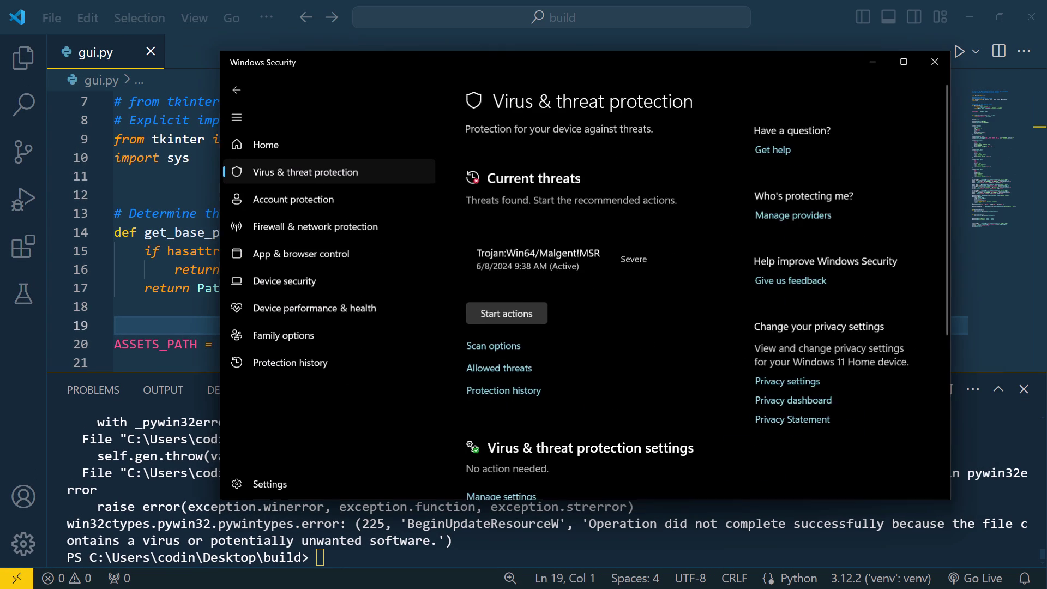
{"action": "scroll", "coordinate": [660, 304], "scroll_direction": "down", "scroll_amount": 3}
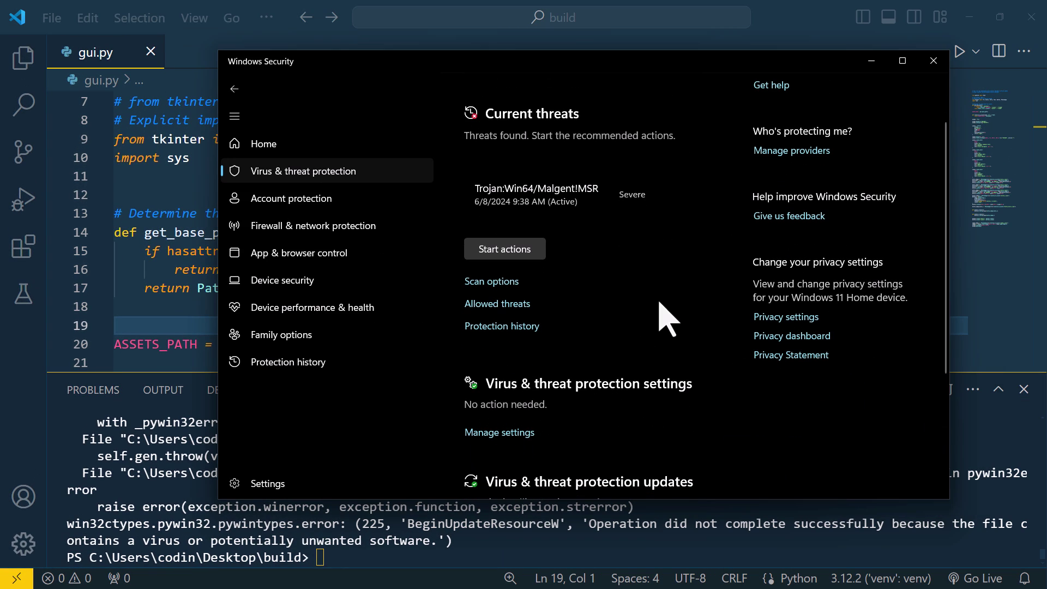
{"action": "left_click", "coordinate": [518, 432]}
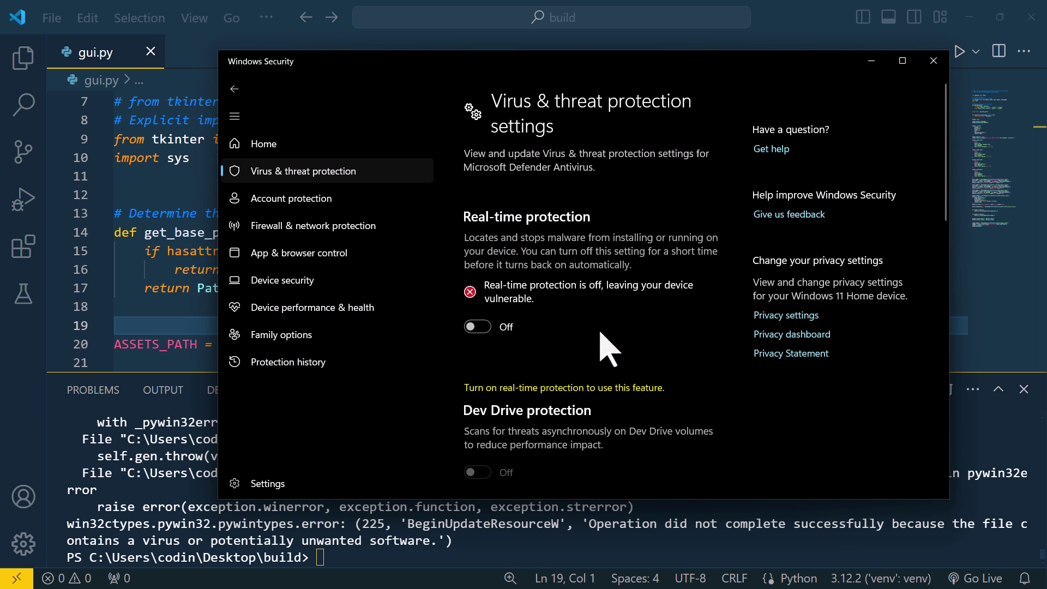
{"action": "left_click", "coordinate": [871, 61]}
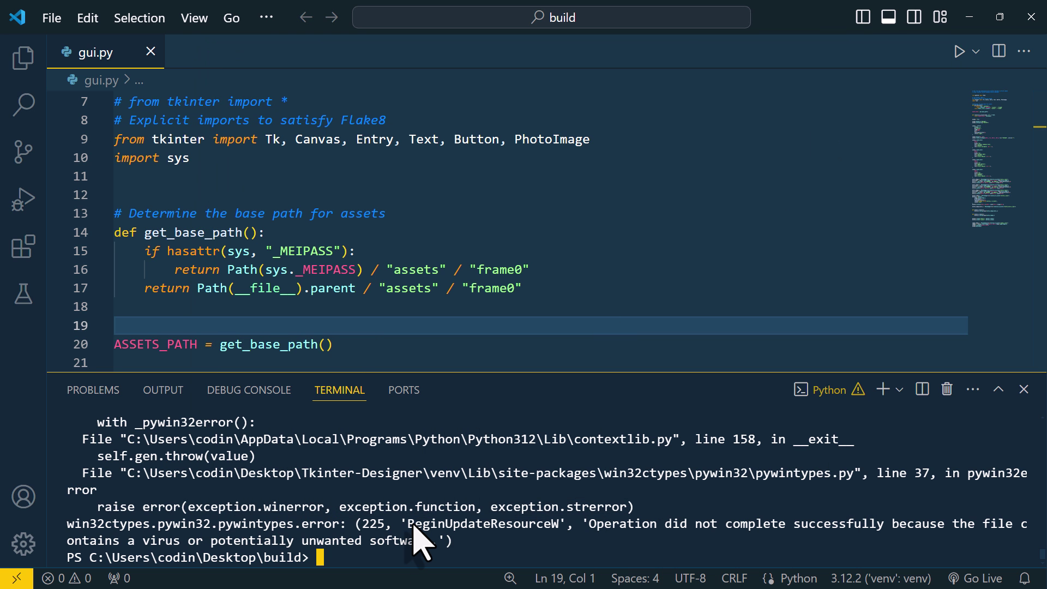
Step: Rerun the previous pyinstaller build command and expand the dist folder to reveal gui.exe
{"action": "key", "text": "Up"}
{"action": "key", "text": "Return"}
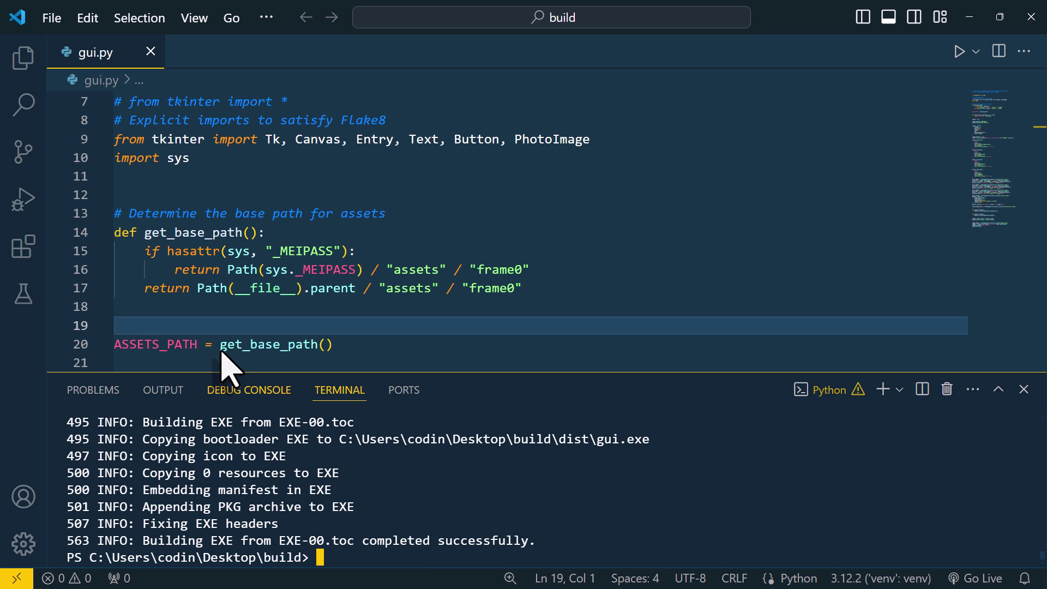
{"action": "left_click", "coordinate": [32, 57]}
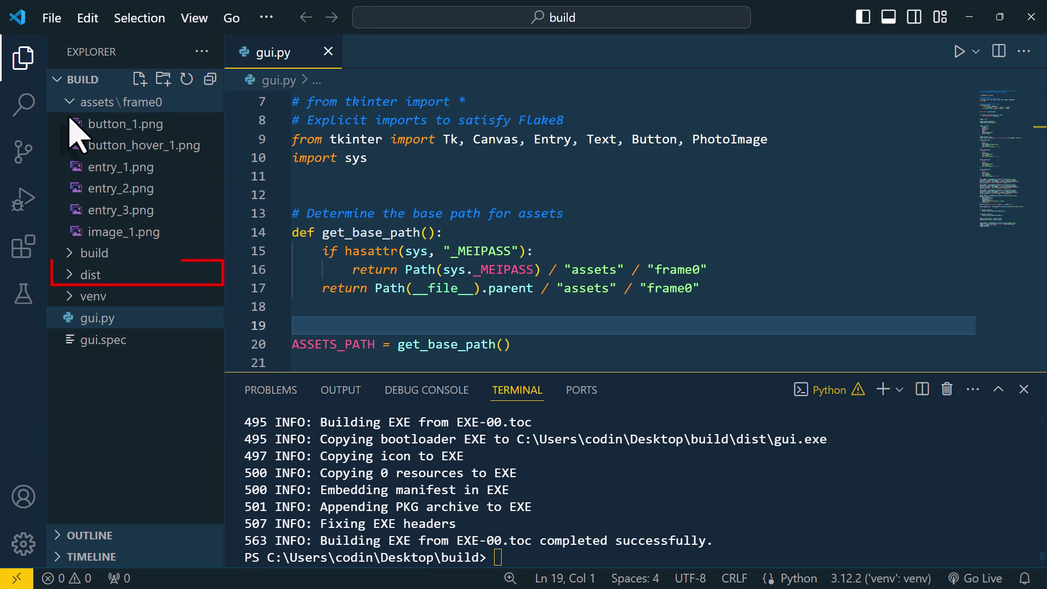
{"action": "left_click", "coordinate": [74, 278]}
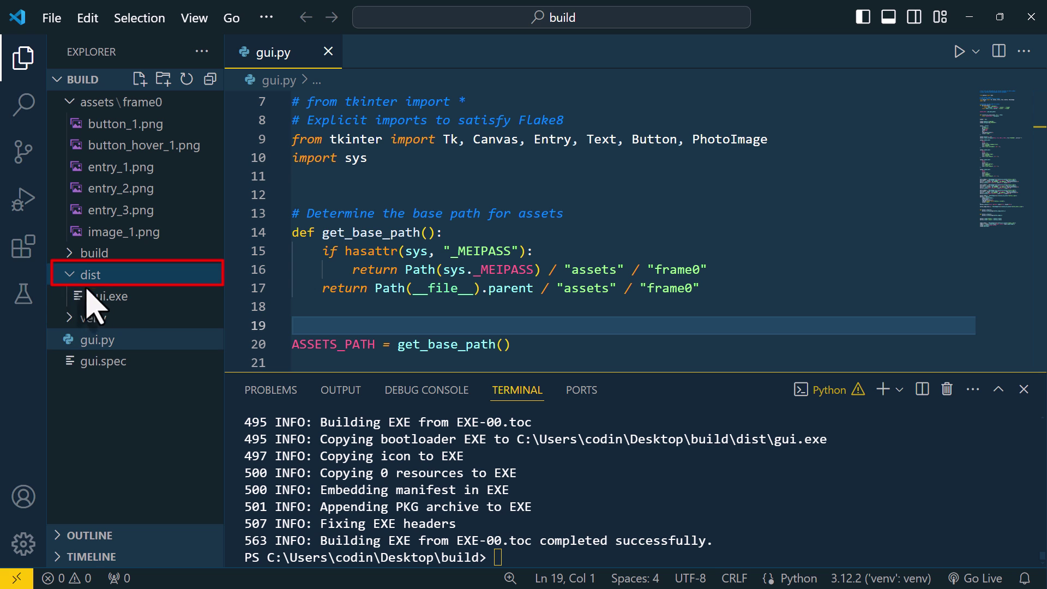
{"action": "left_click", "coordinate": [88, 294]}
Step: Open the dist folder in File Explorer, launch gui.exe to test it, then close it
{"action": "left_click", "coordinate": [968, 17]}
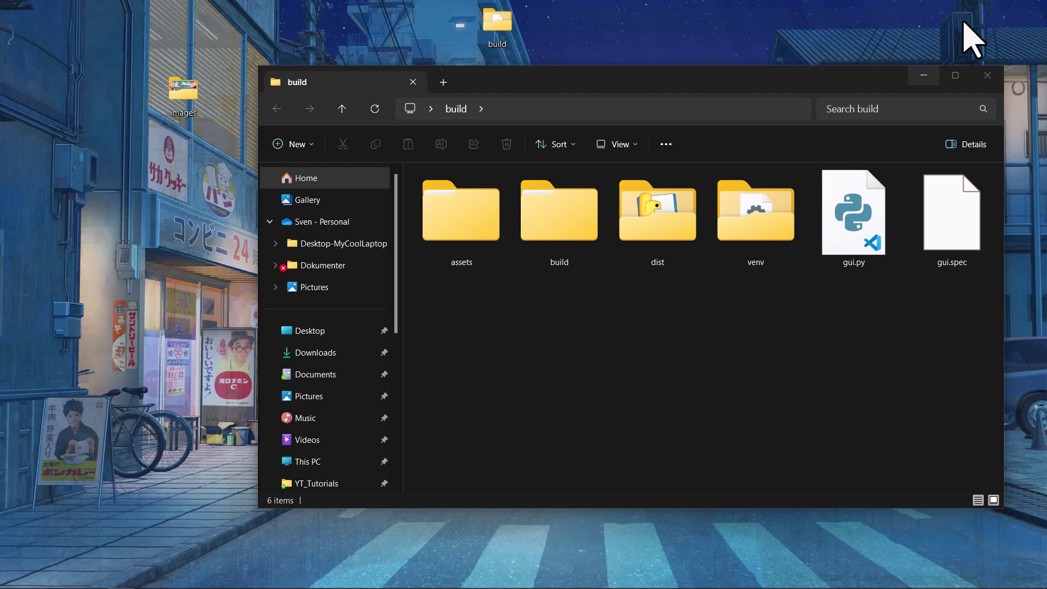
{"action": "left_click_drag", "start_coordinate": [774, 79], "coordinate": [715, 83]}
{"action": "double_click", "coordinate": [563, 261]}
{"action": "double_click", "coordinate": [488, 205]}
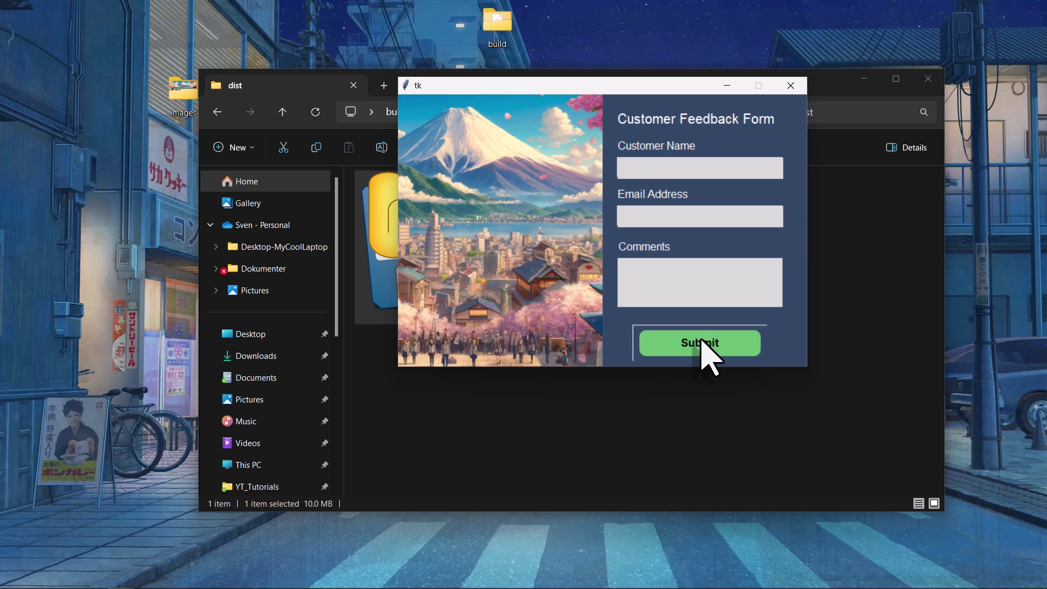
{"action": "left_click", "coordinate": [792, 86]}
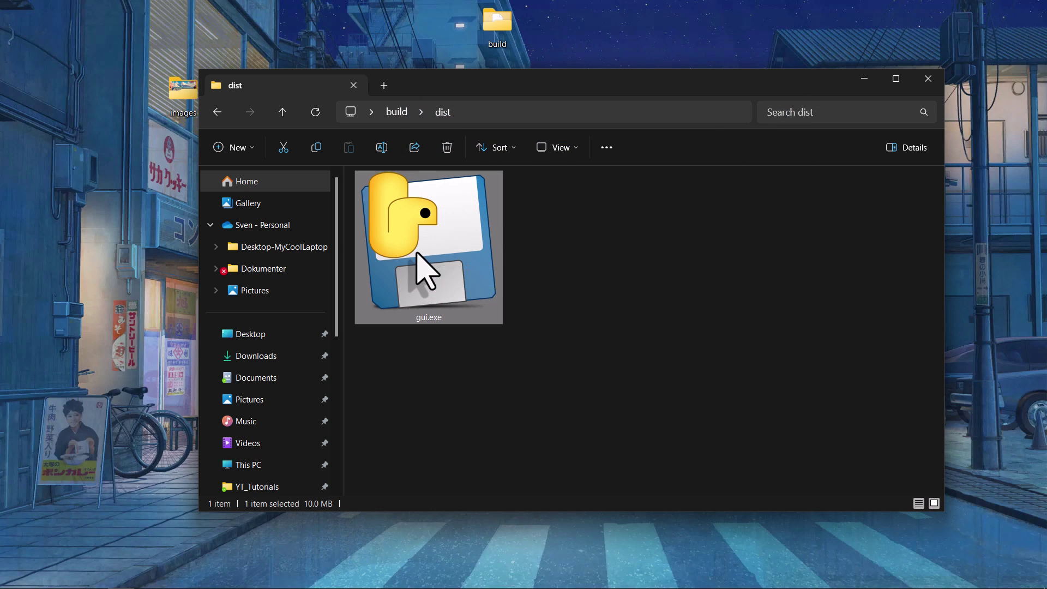
Step: Move gui.exe to the desktop, launch it there and test Submit
{"action": "left_click_drag", "start_coordinate": [422, 271], "coordinate": [616, 43]}
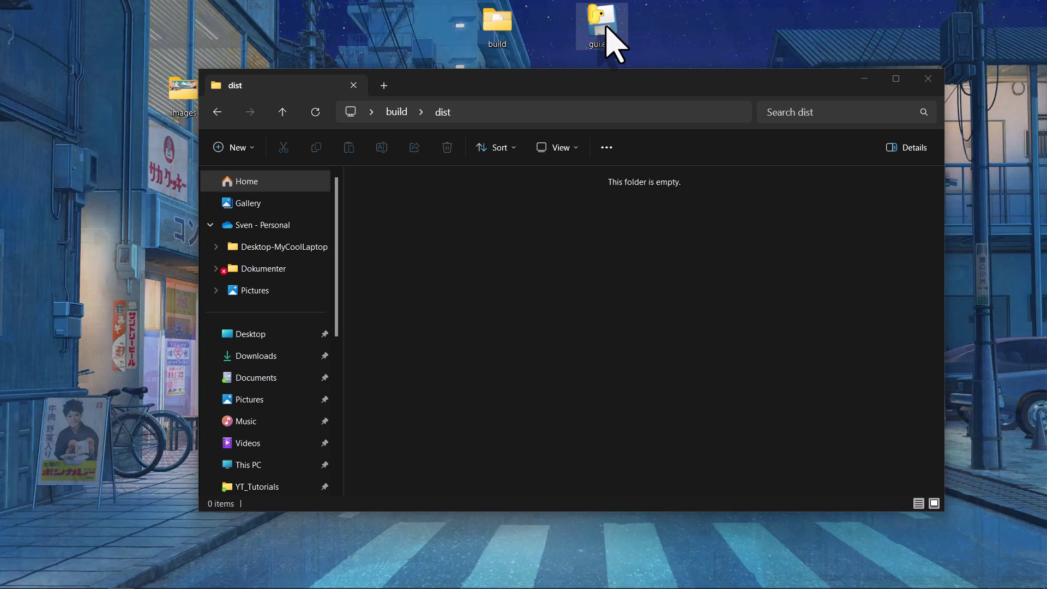
{"action": "double_click", "coordinate": [607, 26]}
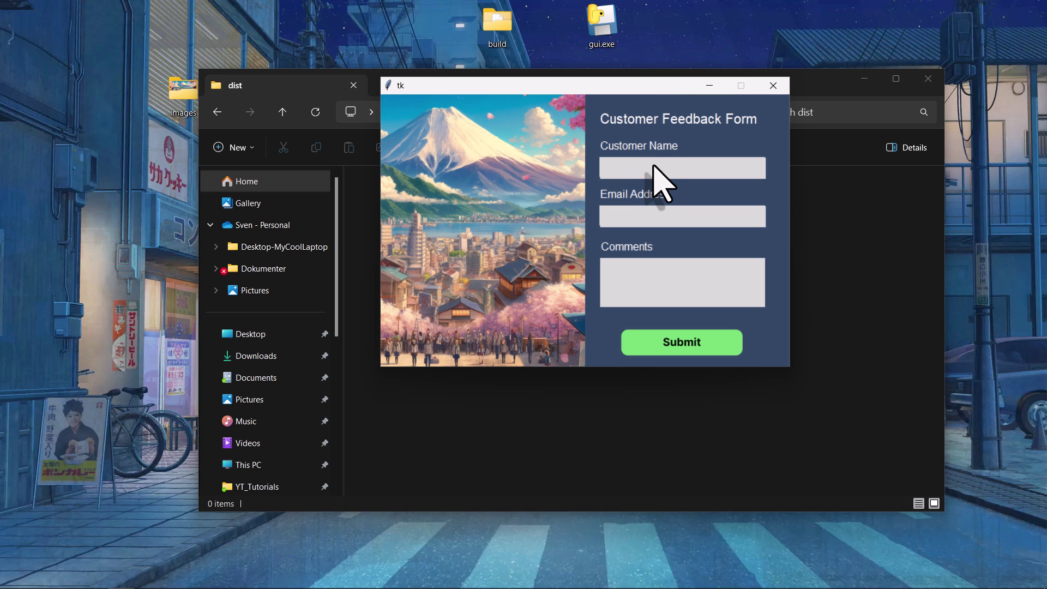
{"action": "left_click", "coordinate": [682, 343]}
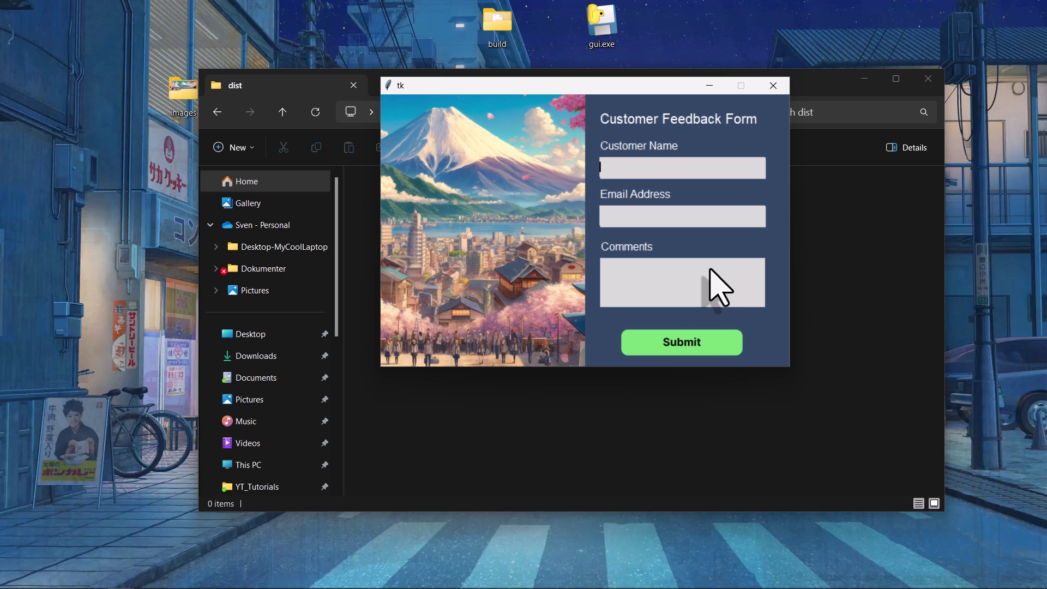